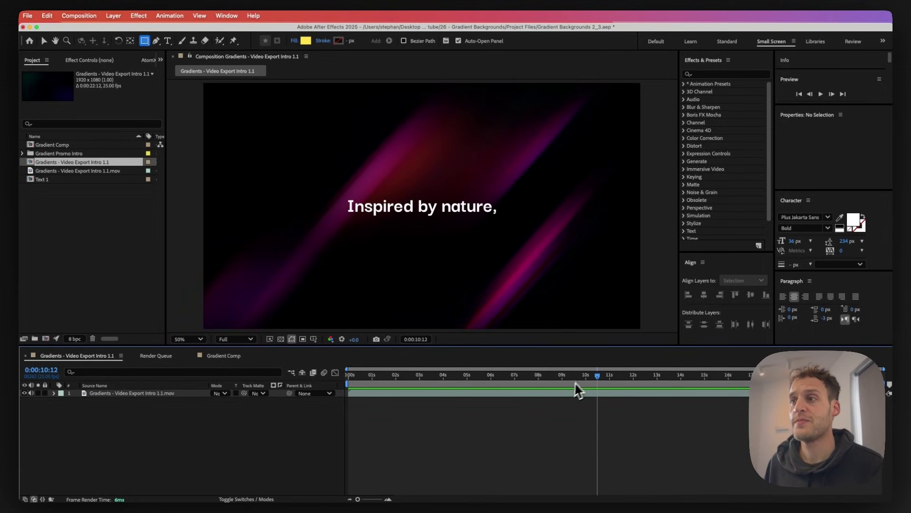
Draw a circle just below the centre of the Gradient Comp composition with the Ellipse tool
key("space")
left_click(210, 359)
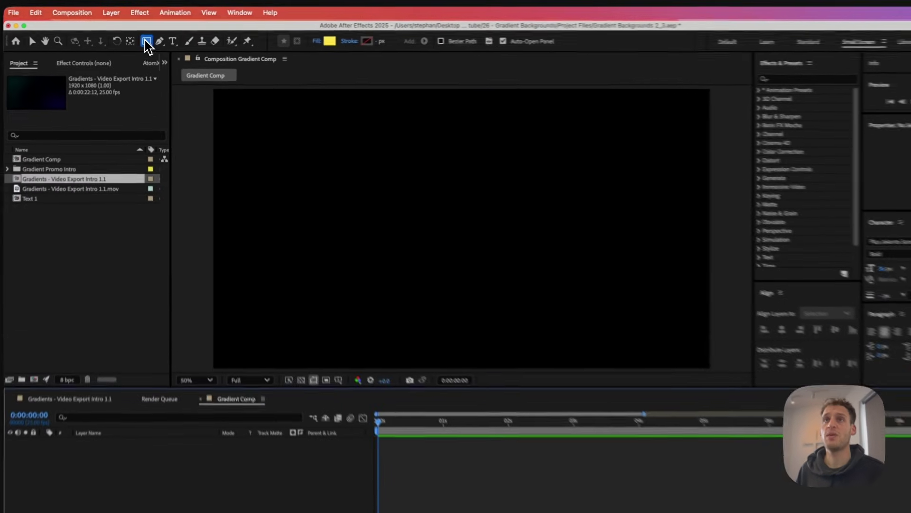
left_click(144, 41)
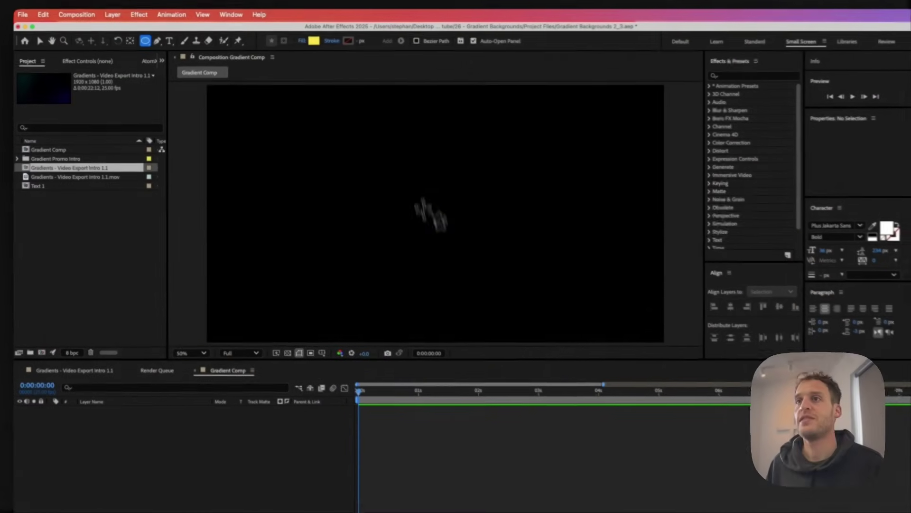
left_click_drag(390, 211, 475, 296)
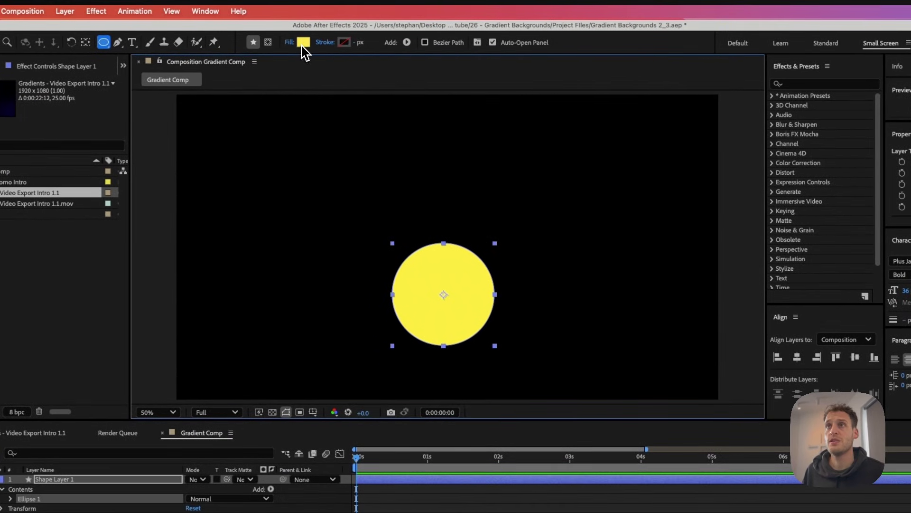
Change the circle's fill type from solid yellow to a linear gradient
left_click(302, 45, "alt")
left_click(302, 44, "alt")
left_click(302, 44, "alt")
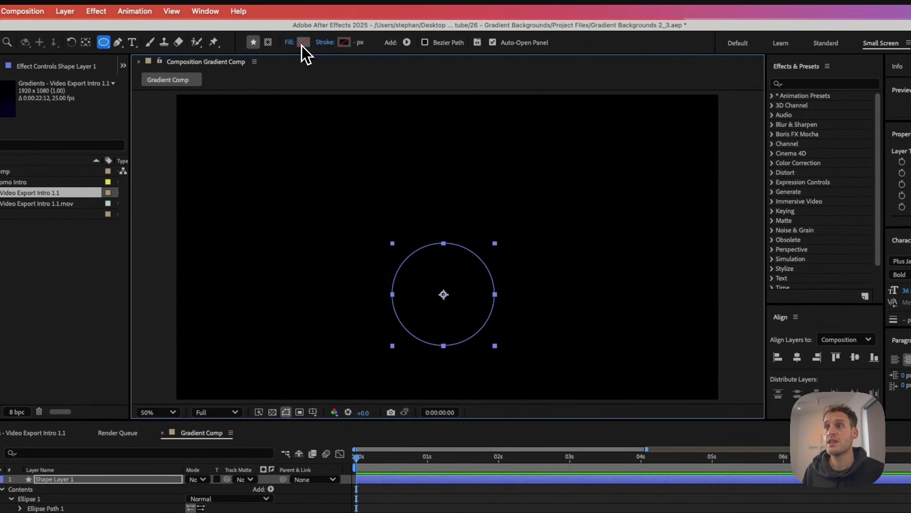
left_click(302, 43, "alt")
left_click(302, 43, "alt")
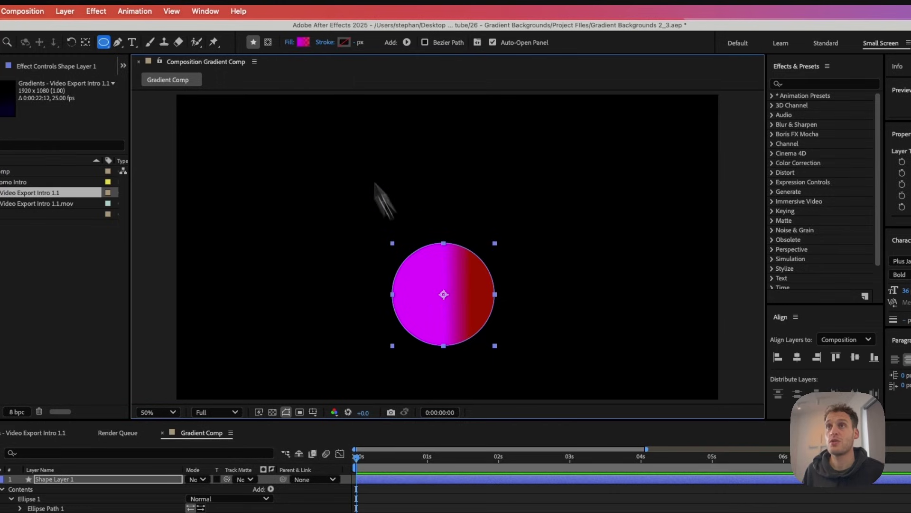
Lower the opacity of the gradient's red end stop and stretch the gradient across the full width of the circle
left_click(302, 41)
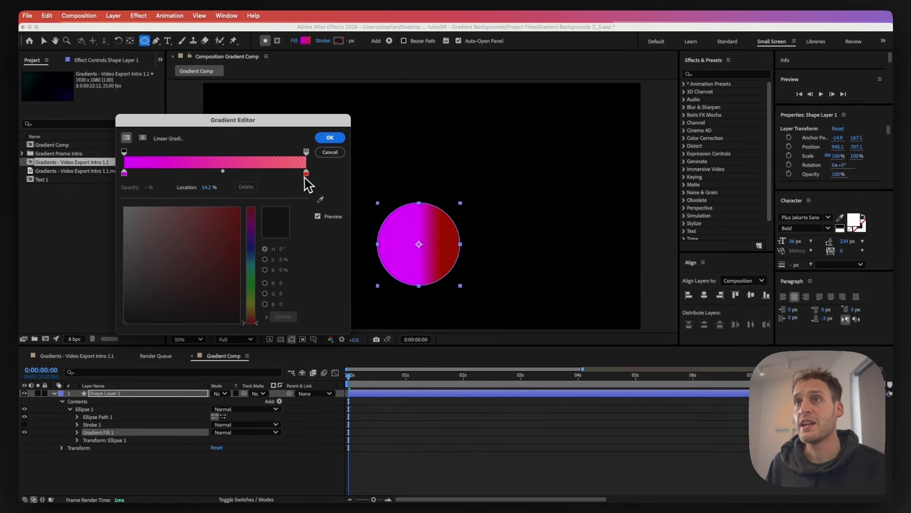
left_click(306, 152)
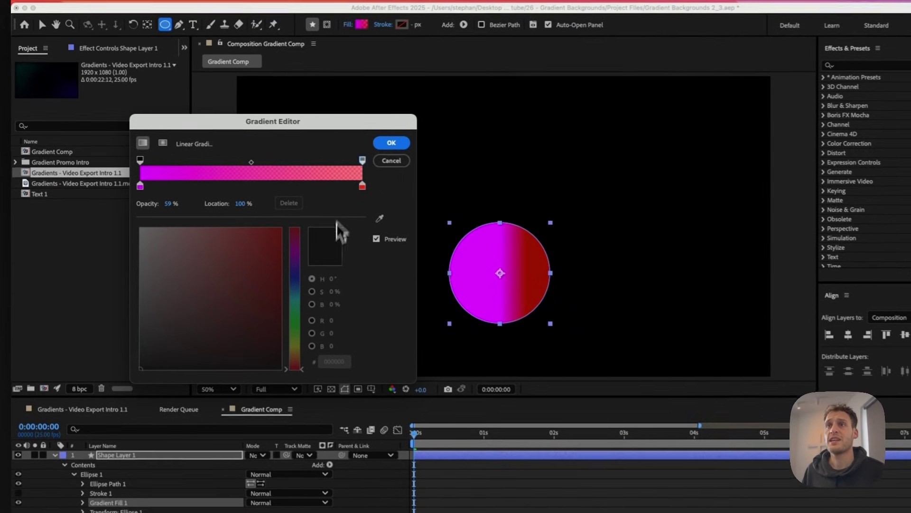
left_click_drag(187, 214, 164, 210)
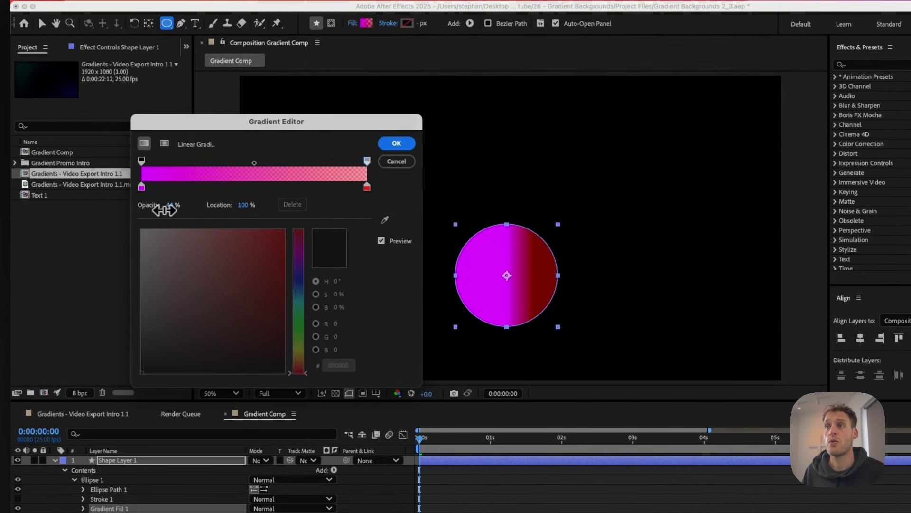
left_click(392, 145)
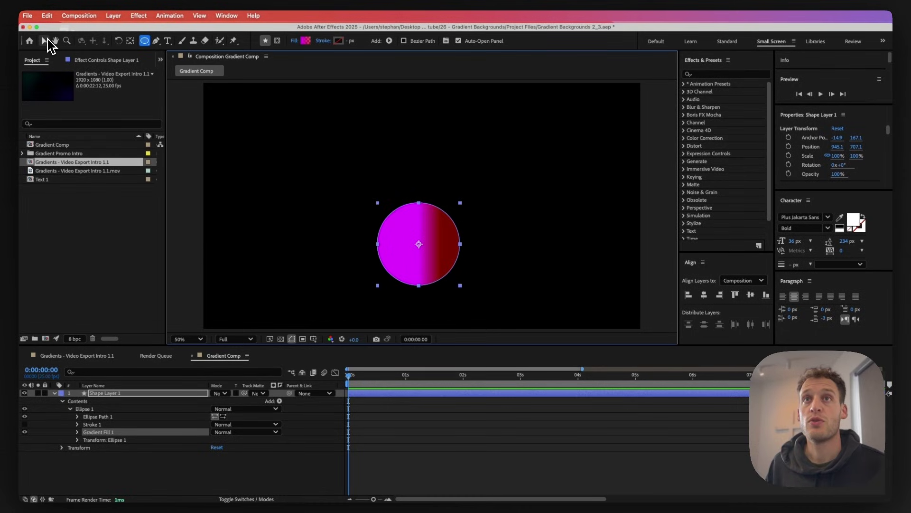
left_click(45, 41)
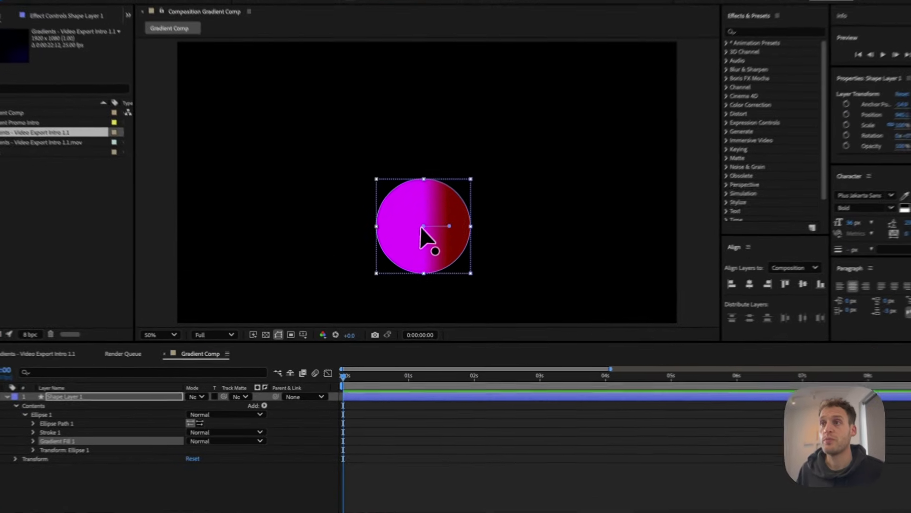
left_click_drag(419, 244, 377, 244)
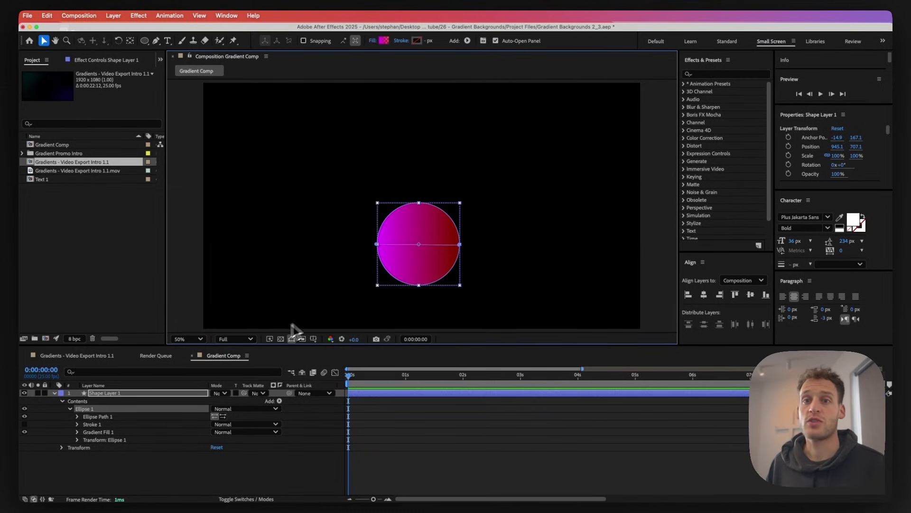
Rename the circle's shape layer as Color 1 and collapse its properties
left_click(138, 394)
key("Return")
type("C")
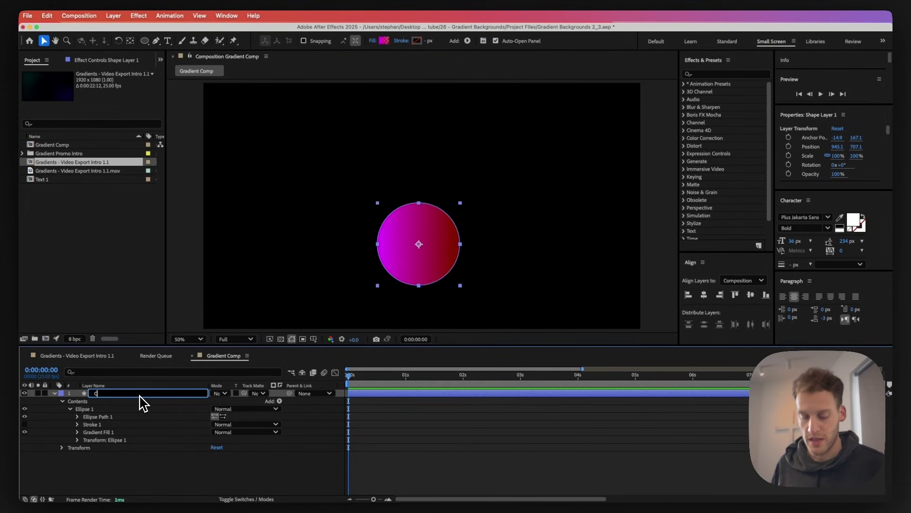
type("olor 1")
key("Return")
left_click(129, 403)
Duplicate the Color 1 layer and move the copy straight up so the two circles partly overlap
left_click(107, 394)
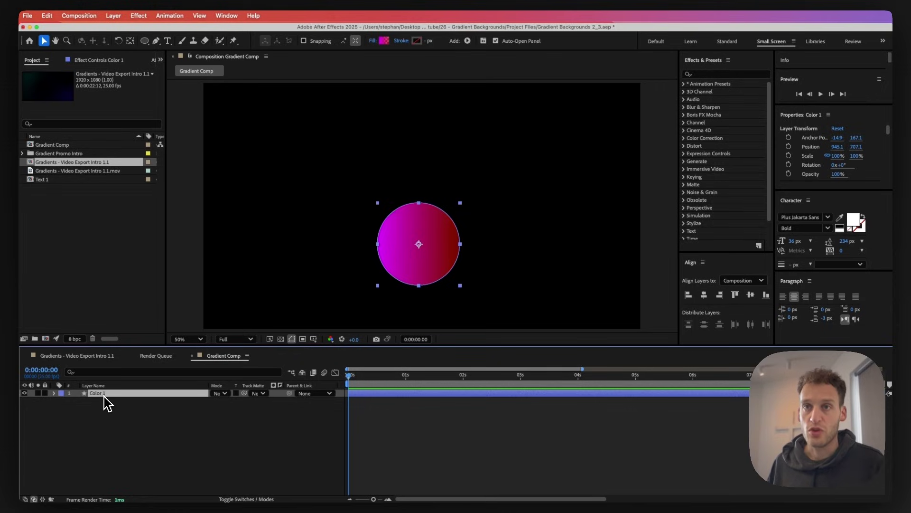
key("super+d")
left_click_drag(436, 257, 443, 203)
left_click(150, 414)
Recolour the Color 2 circle's gradient with start colour FFAE00 and a magenta end colour
left_click(135, 396)
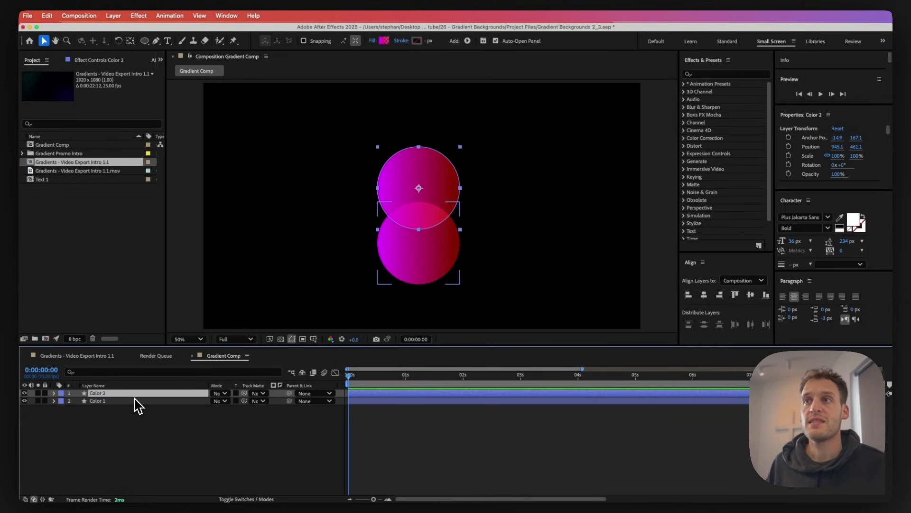
left_click(384, 41)
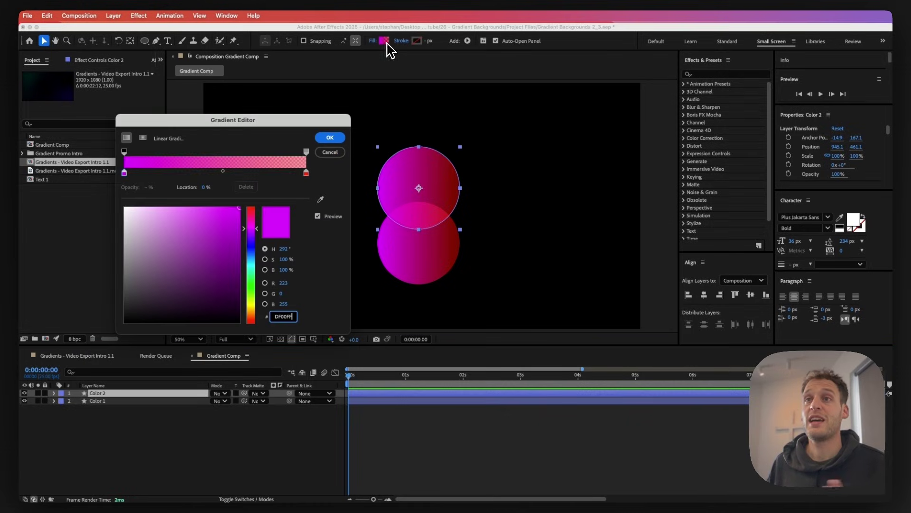
type("FFAE00")
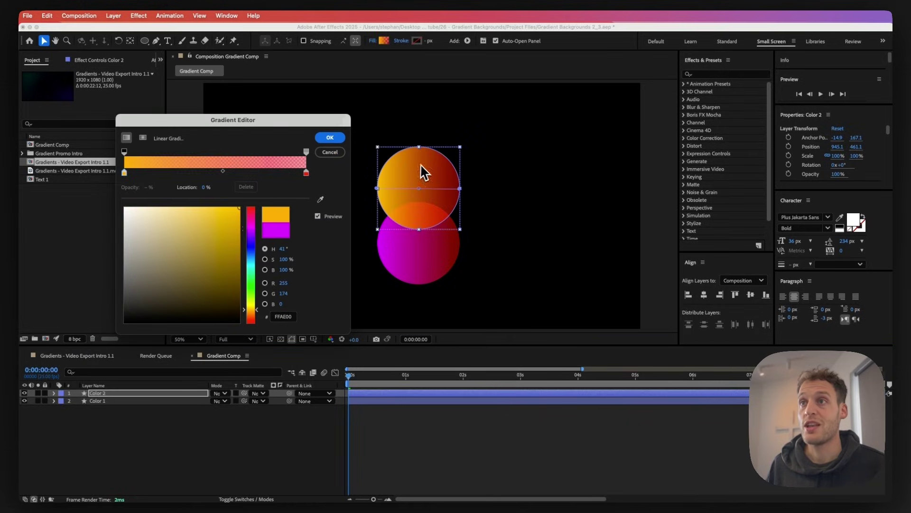
left_click(306, 173)
left_click(254, 225)
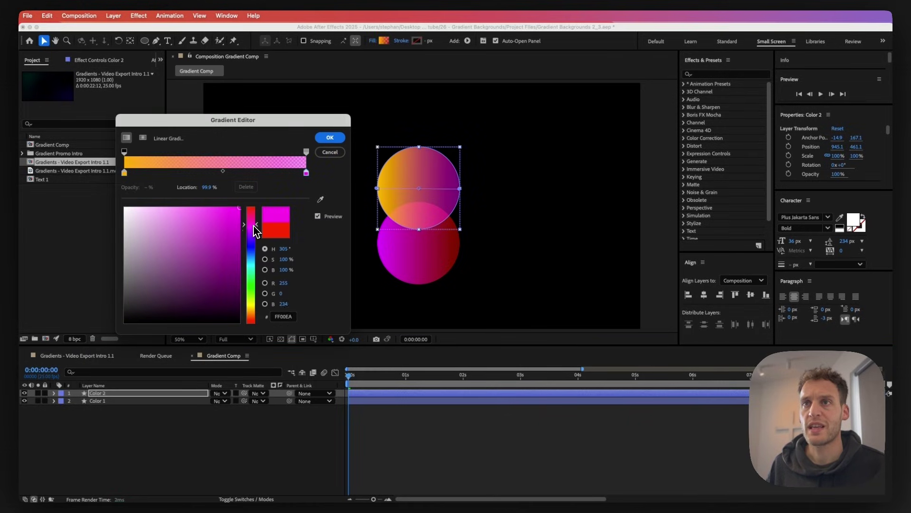
left_click(331, 137)
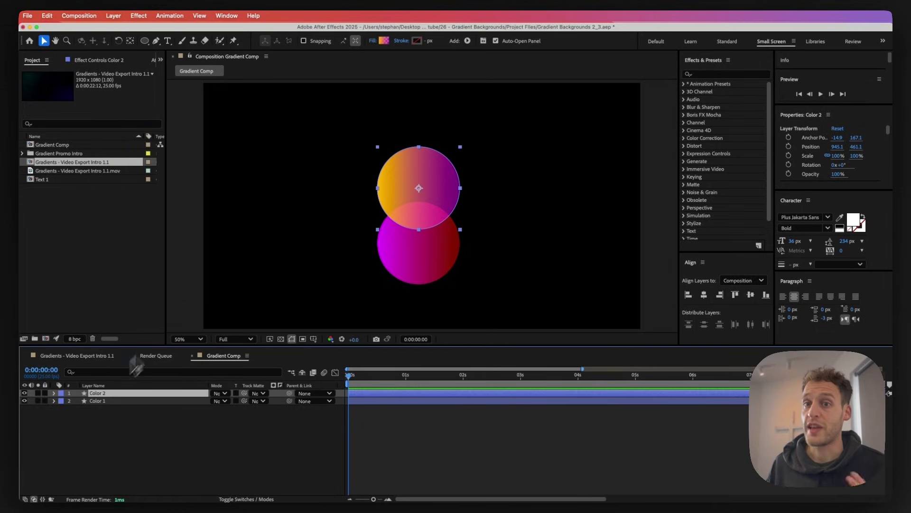
Duplicate the Color 2 layer and move the copy straight up so it partly overlaps the circle below
key("super+d")
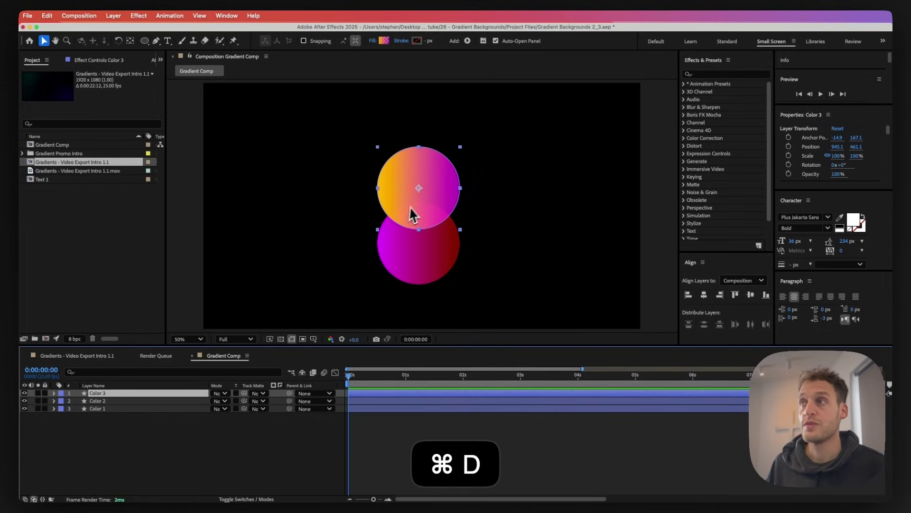
left_click_drag(411, 208, 404, 151)
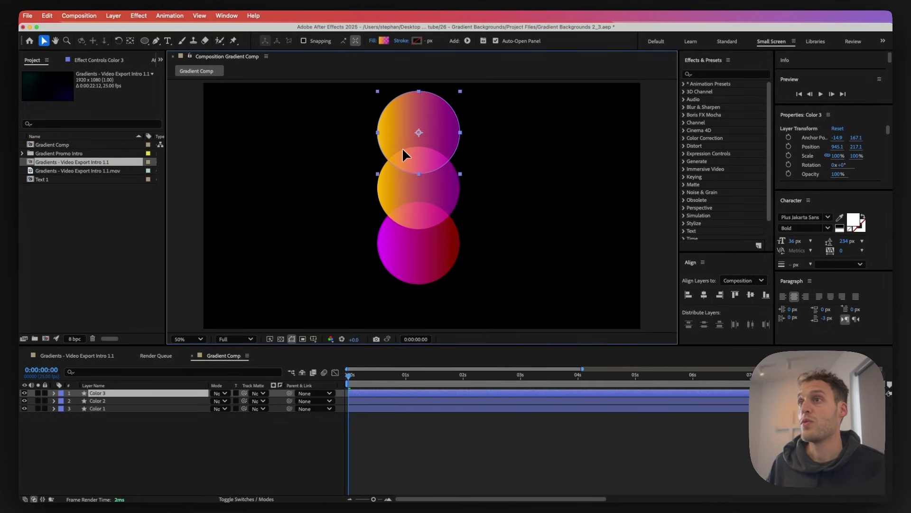
key("Return")
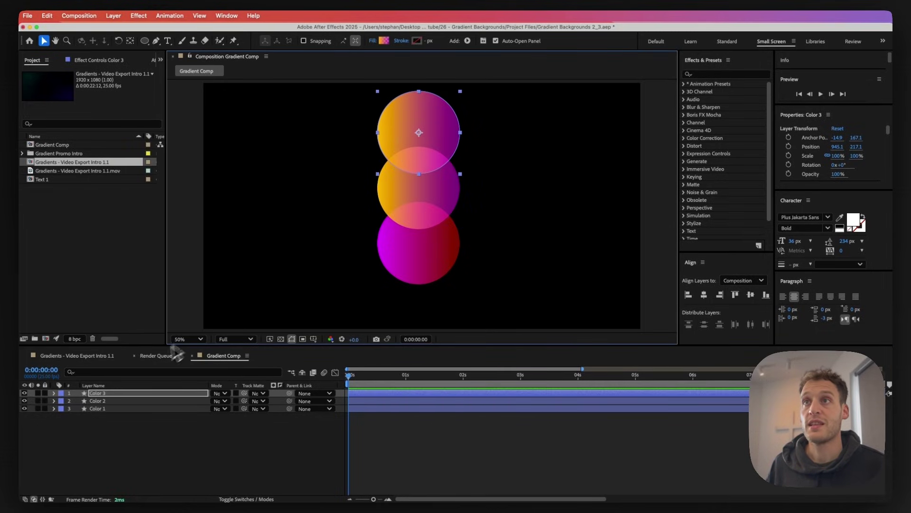
Change the end colour of the Color 3 circle's gradient to orange
left_click(386, 42)
left_click(306, 173)
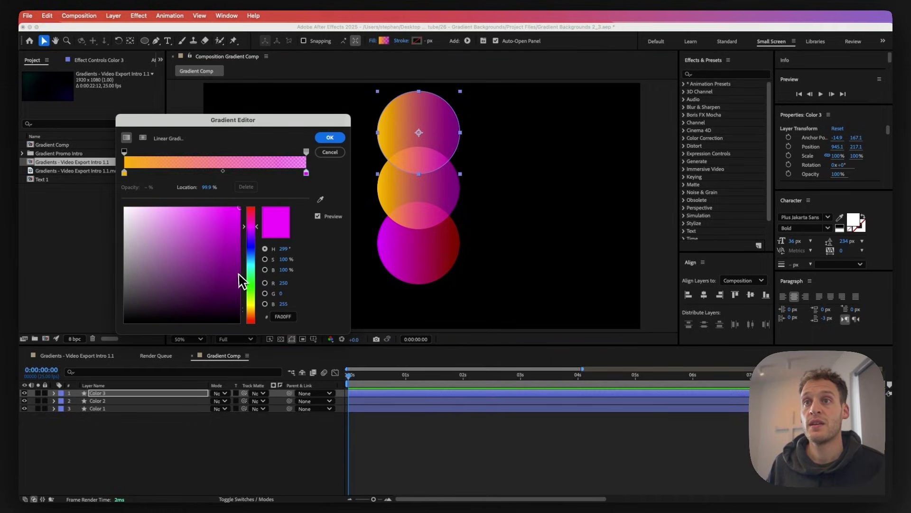
left_click_drag(251, 290, 257, 327)
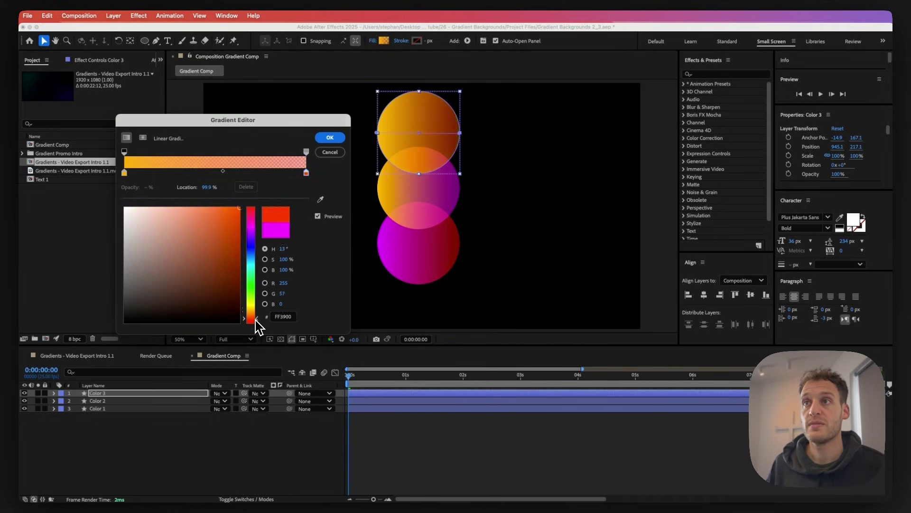
key("Return")
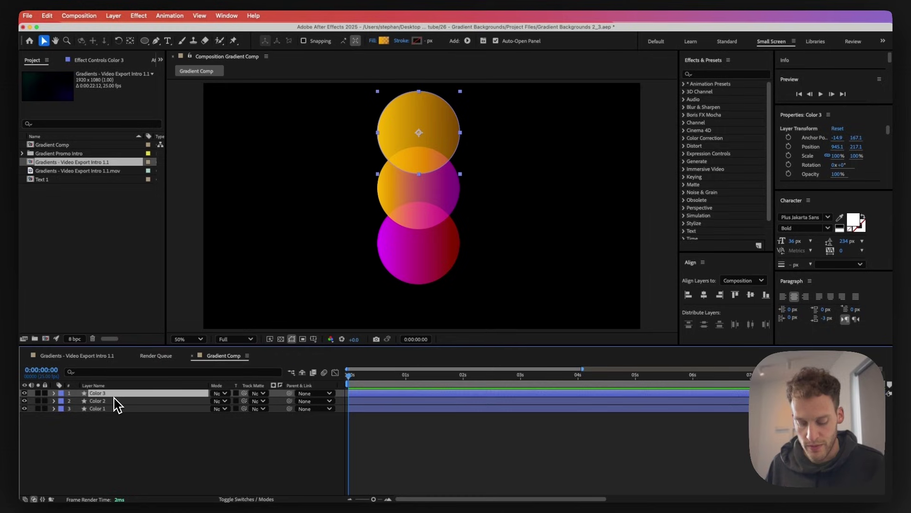
Duplicate the Color 3 layer and move the copy straight up to the composition's upper edge
key("super+d")
left_click_drag(426, 163, 432, 105)
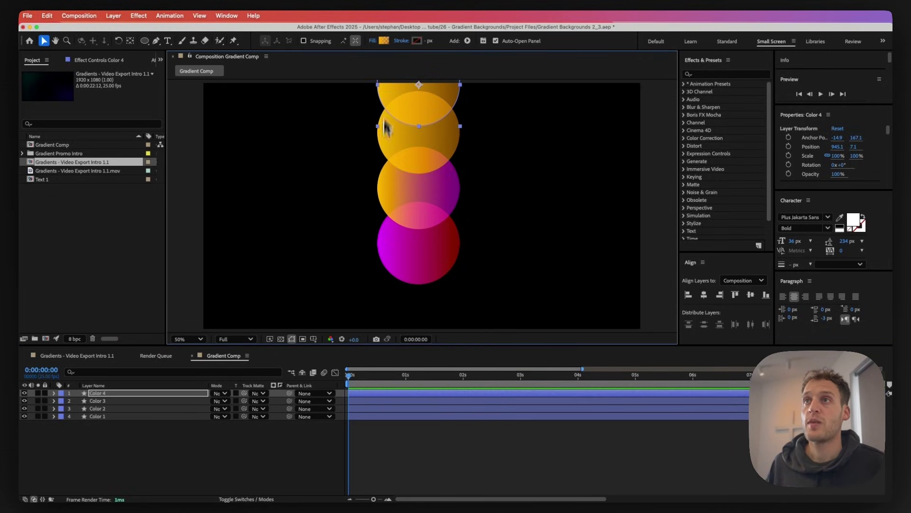
Set the Color 4 gradient's start colour to blue and shift its colour midpoint towards the orange end
left_click(384, 43)
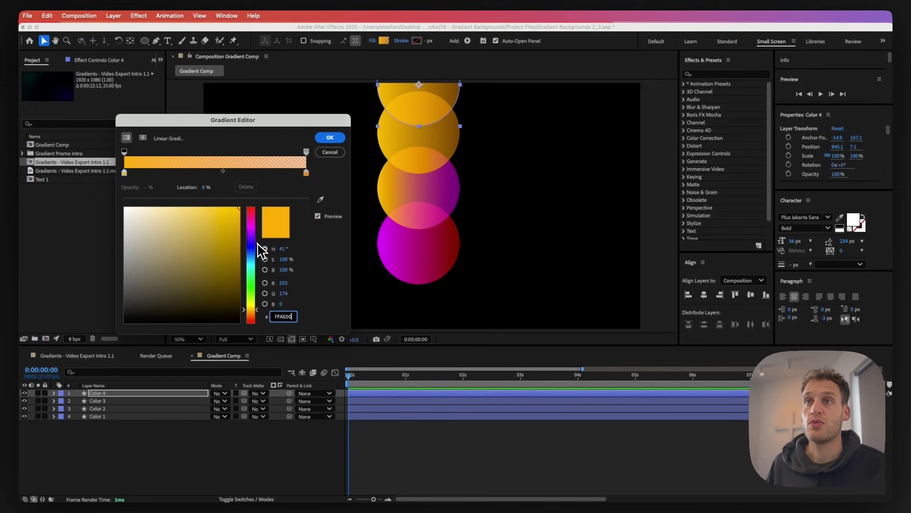
left_click_drag(255, 264, 255, 245)
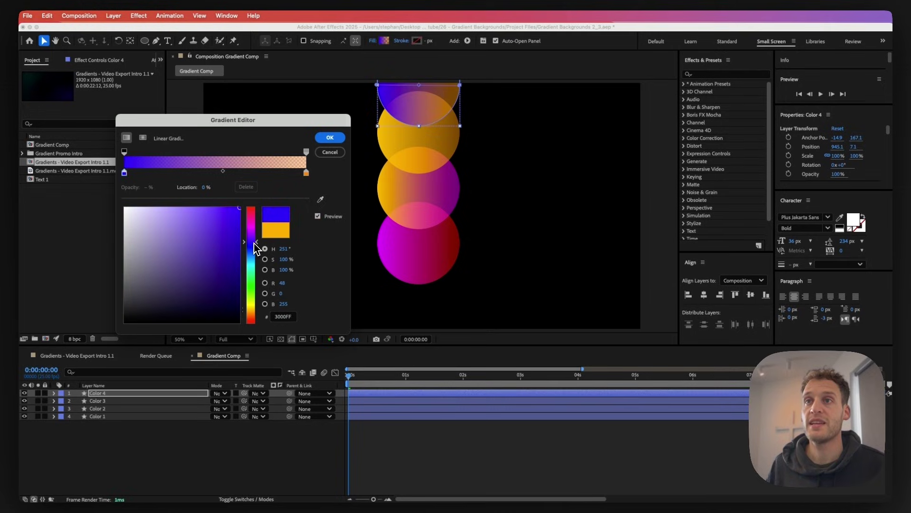
left_click_drag(226, 170, 253, 171)
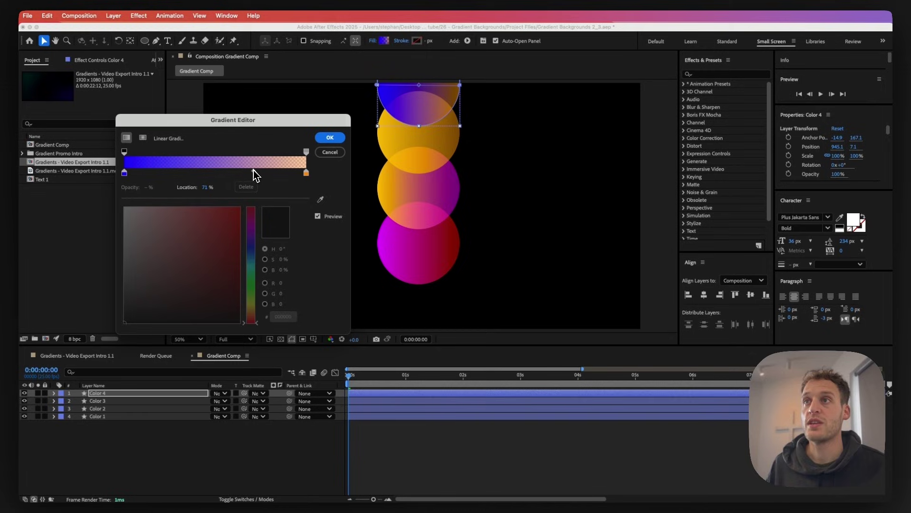
left_click(330, 137)
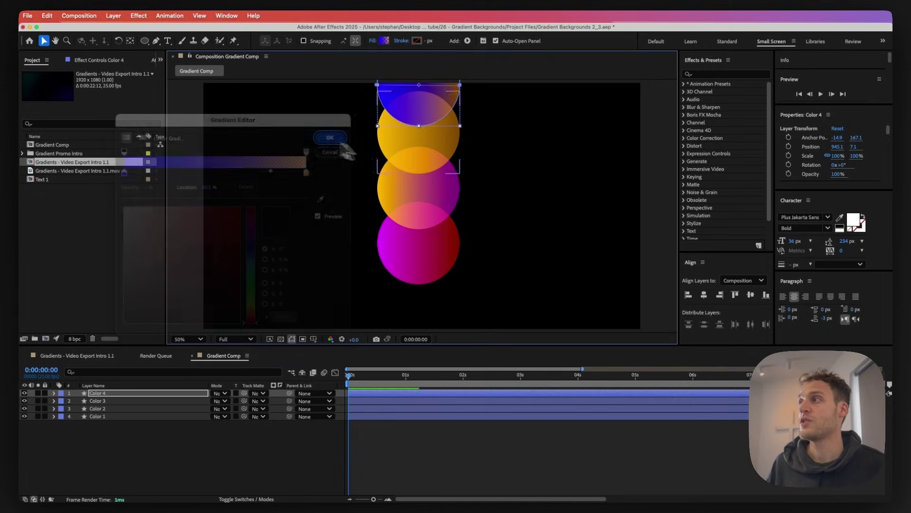
Move the Color 2, Color 3 and Color 4 circles straight down together, keeping their spacing
left_click(113, 456)
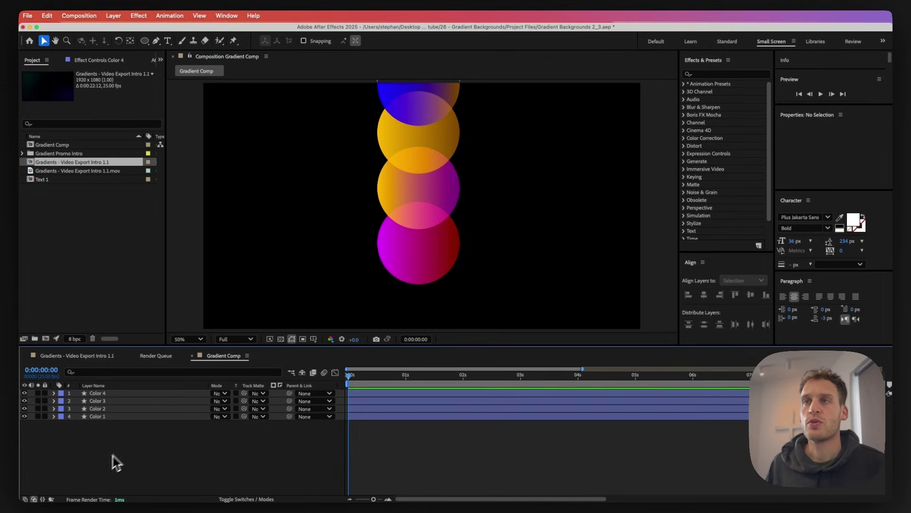
left_click(102, 393)
left_click(102, 409, "shift")
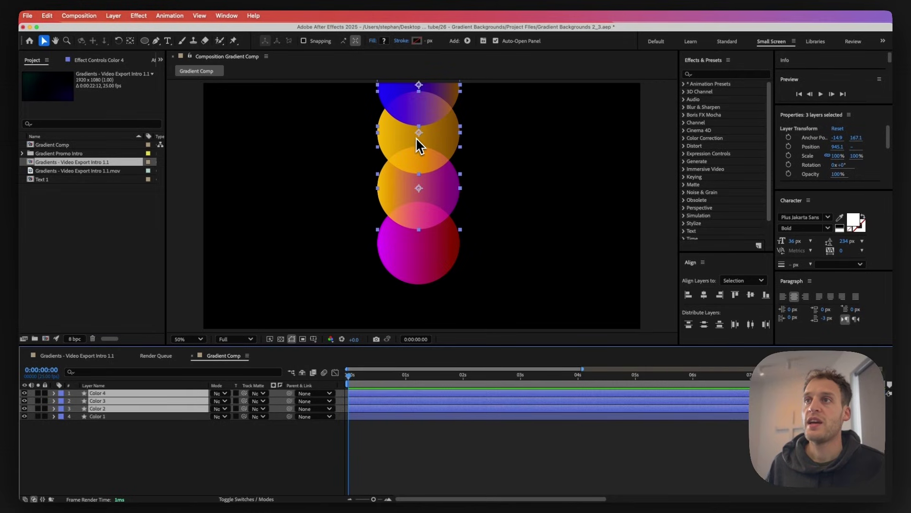
left_click_drag(415, 137, 435, 203)
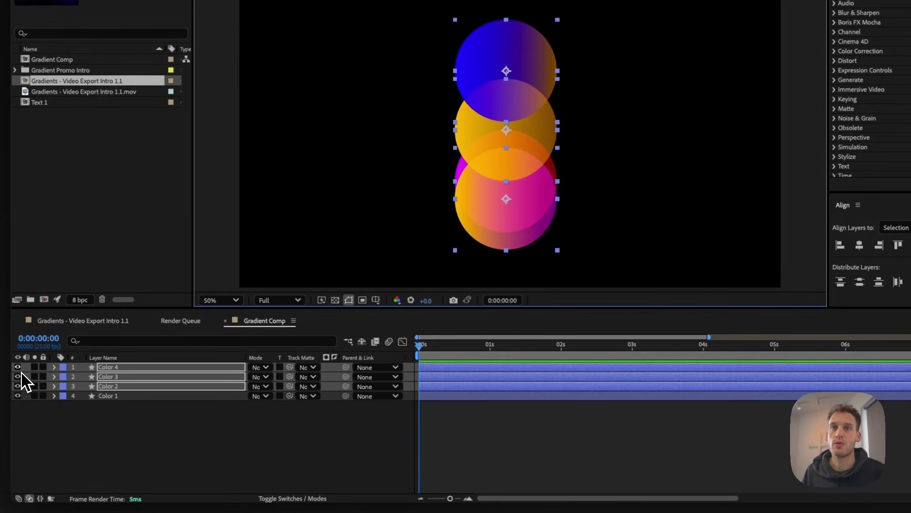
Hide the Color 2, Color 3 and Color 4 layers and add a Position keyframe to Color 1 at 0:00:00:00
left_click_drag(17, 367, 19, 386)
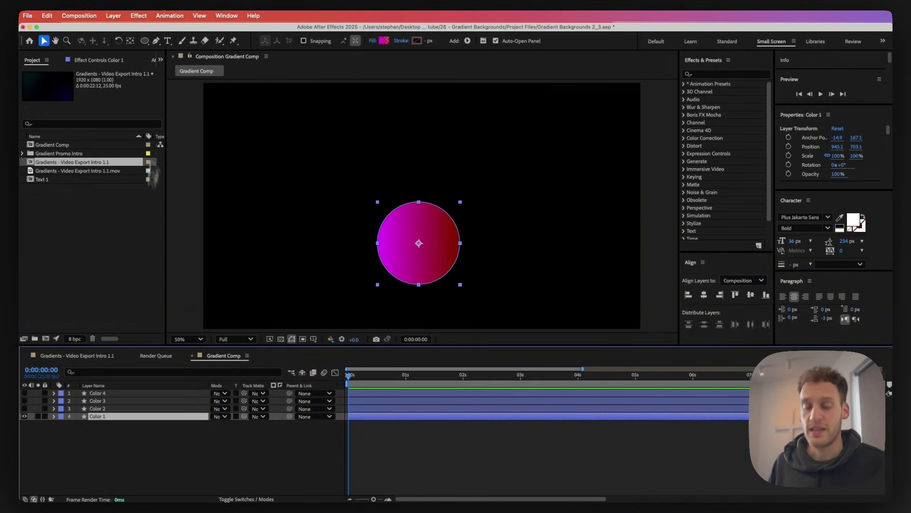
key("p")
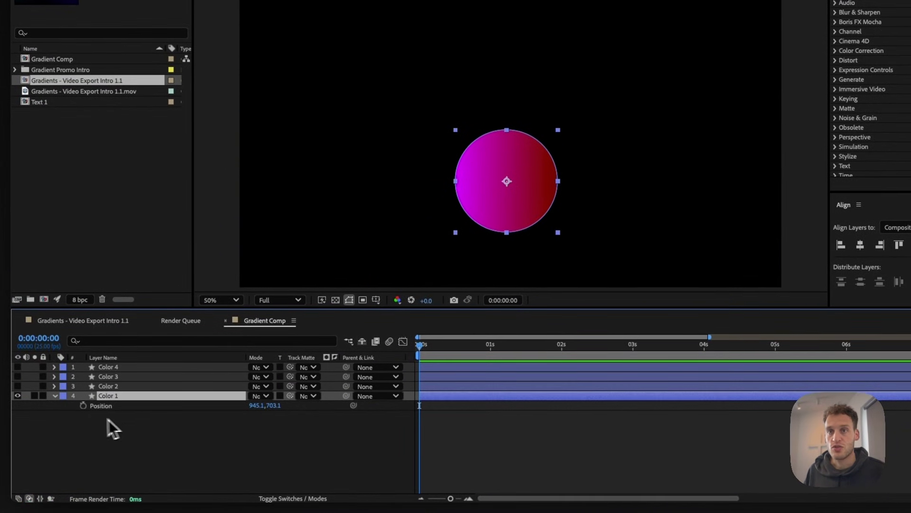
left_click(83, 406)
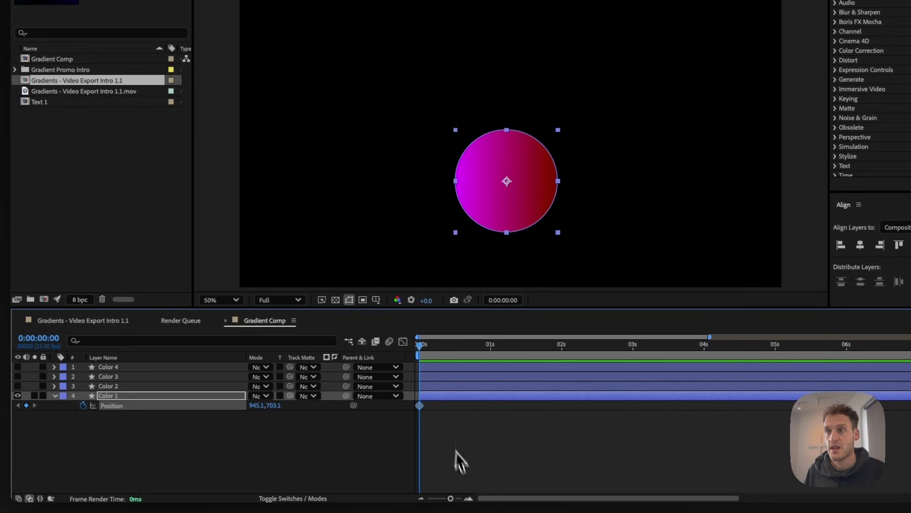
Move Color 1's Position keyframe to 0:00:00:20, raise the circle above the composition to Y -329.9 at 0:00:00:00, and preview it
left_click_drag(421, 407, 476, 412)
left_click_drag(272, 405, 198, 405)
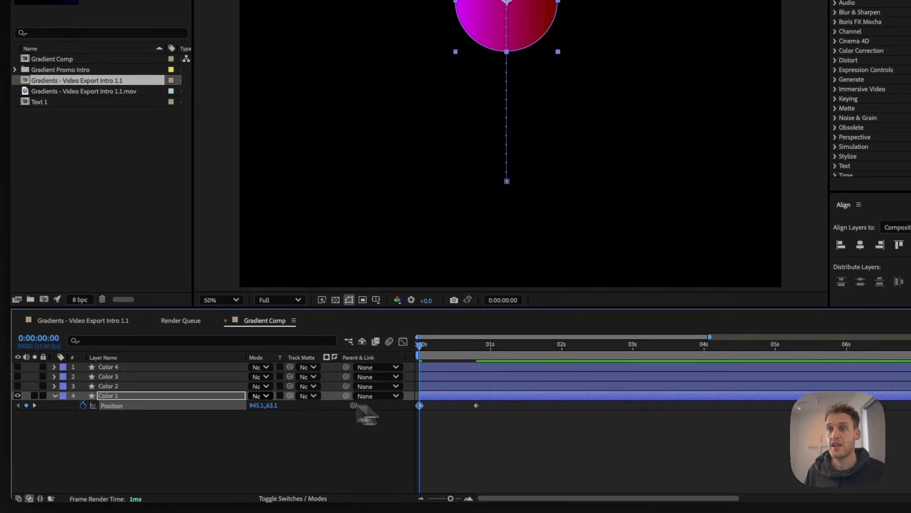
left_click_drag(268, 411, 166, 404)
left_click_drag(62, 392, 64, 392)
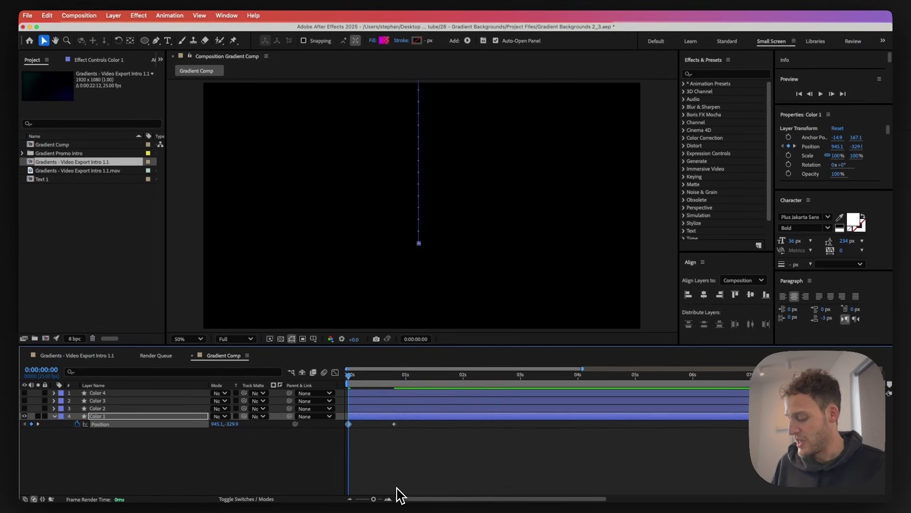
key("space")
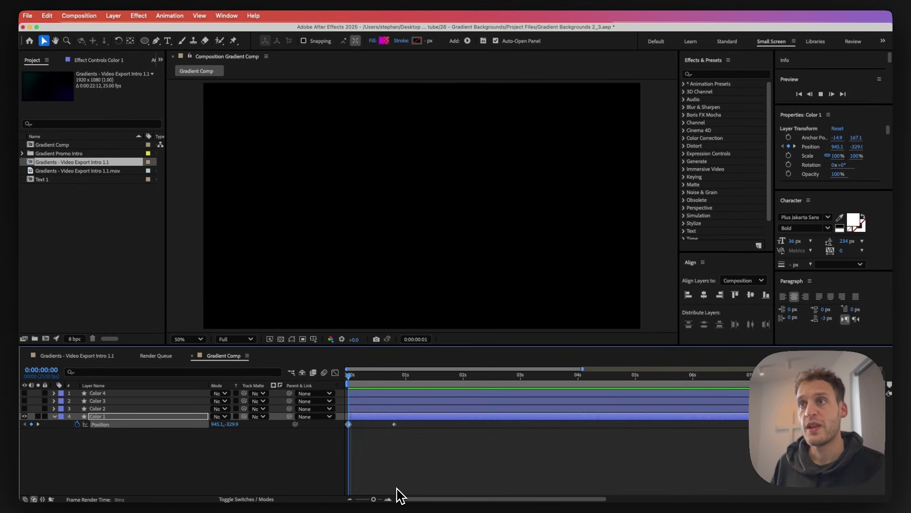
key("space")
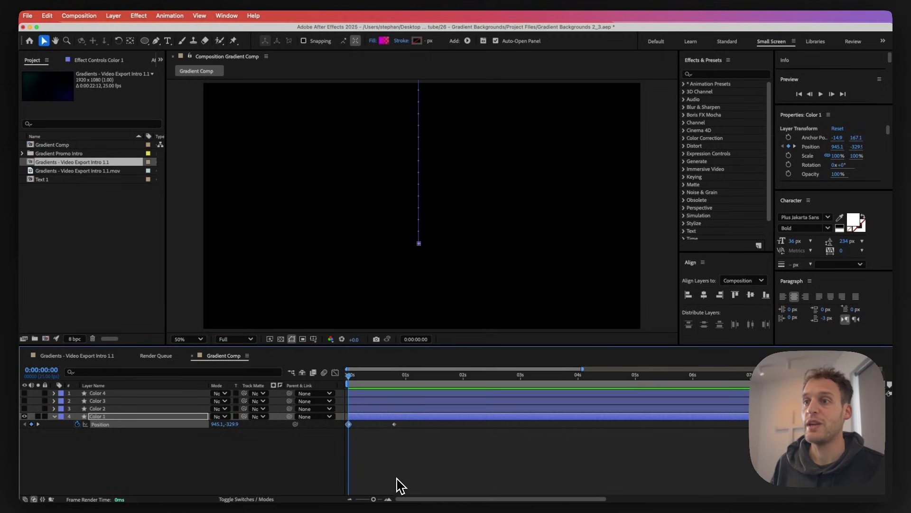
Apply Easy Ease to both Color 1 Position keyframes and preview the motion
left_click_drag(415, 452, 338, 422)
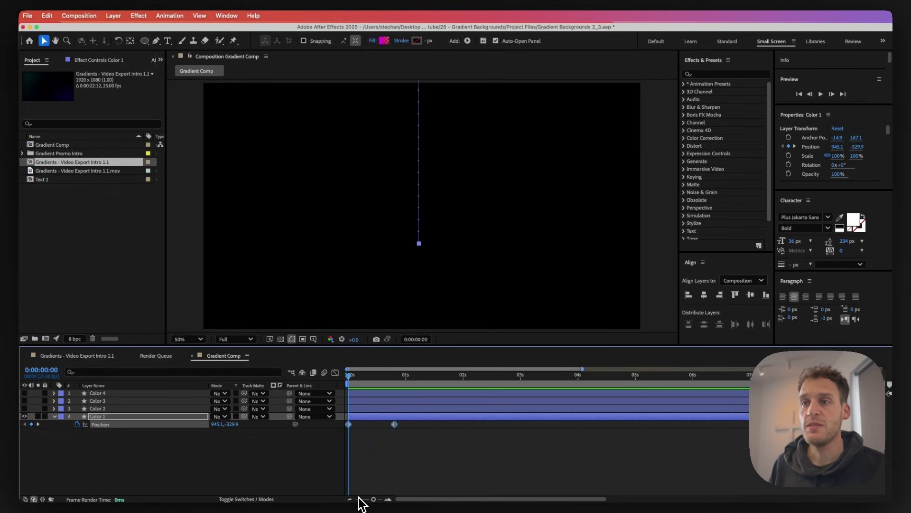
key("F9")
key("space")
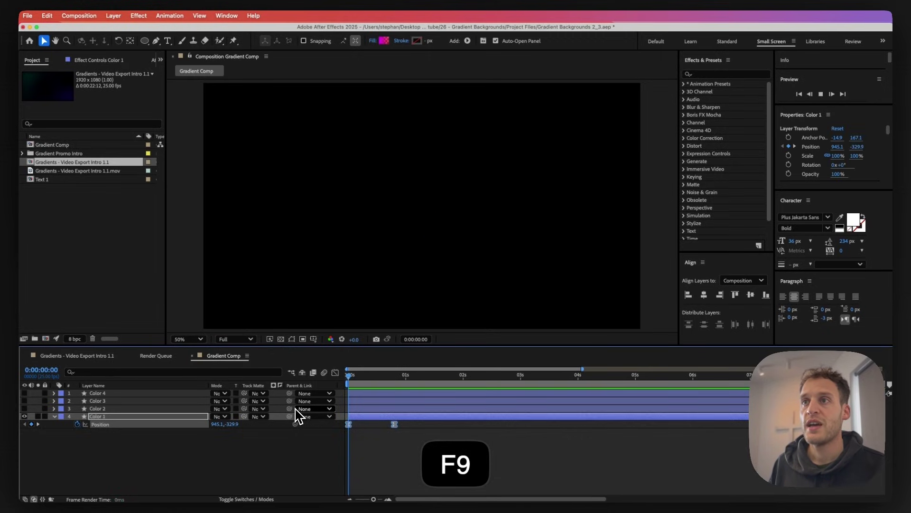
key("space")
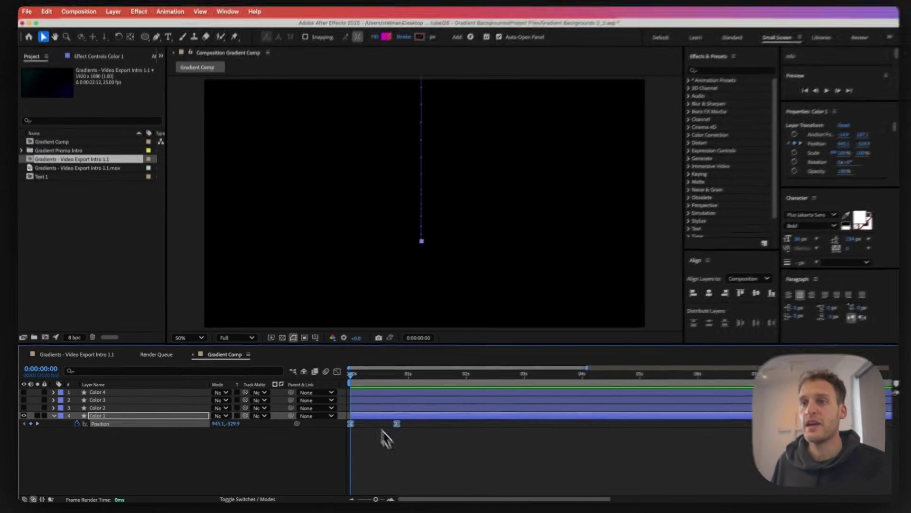
Reshape Color 1's speed graph to peak early with a long slowdown into the second keyframe, and preview it
left_click(390, 341)
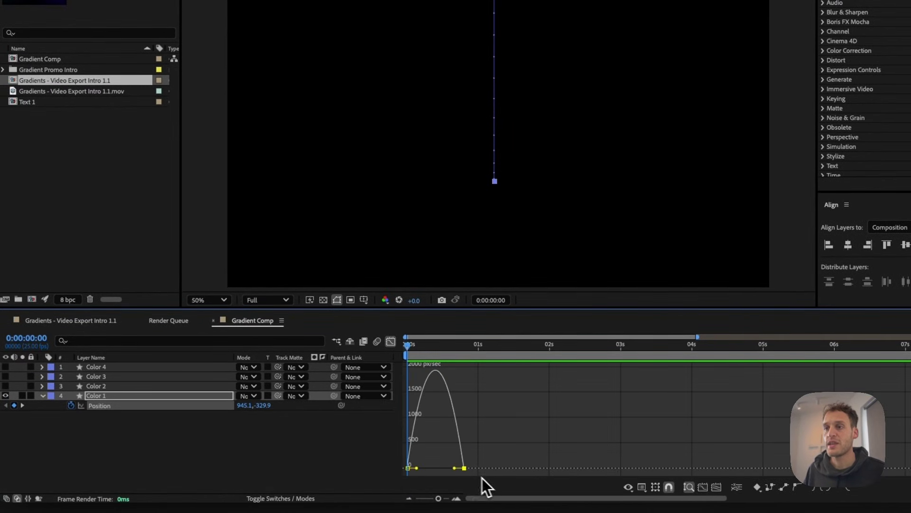
left_click_drag(451, 466, 431, 476)
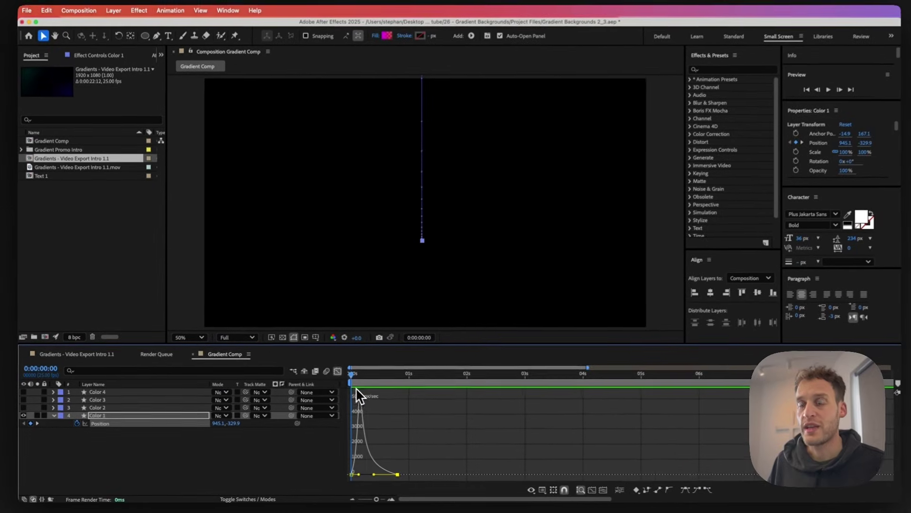
key("space")
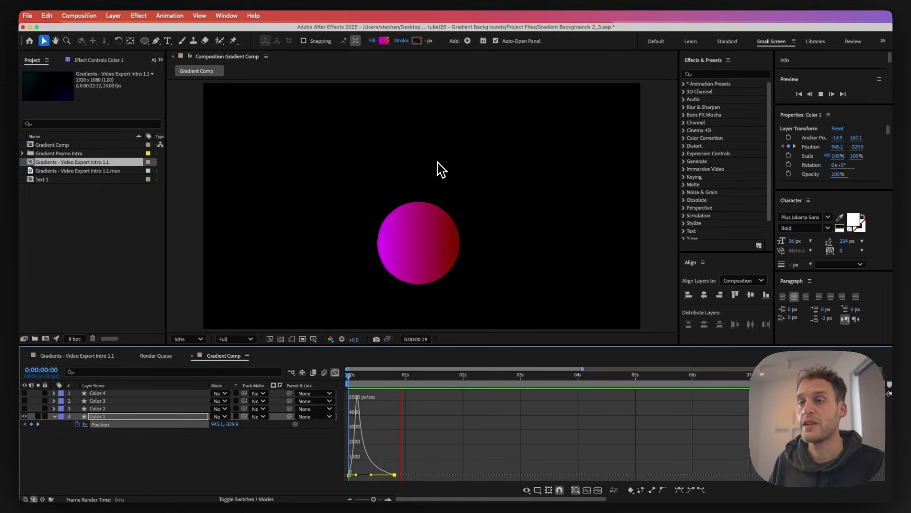
key("shift+F3")
left_click(105, 477)
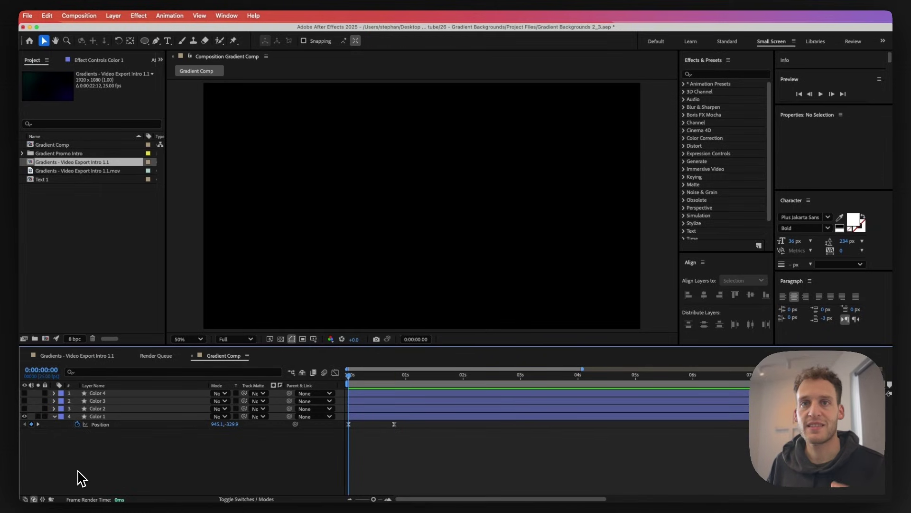
Show the Color 2, Color 3 and Color 4 layers and move them straight up together to Y 695.1, 451.1 and 241.1
left_click(97, 393)
left_click(97, 408, "shift")
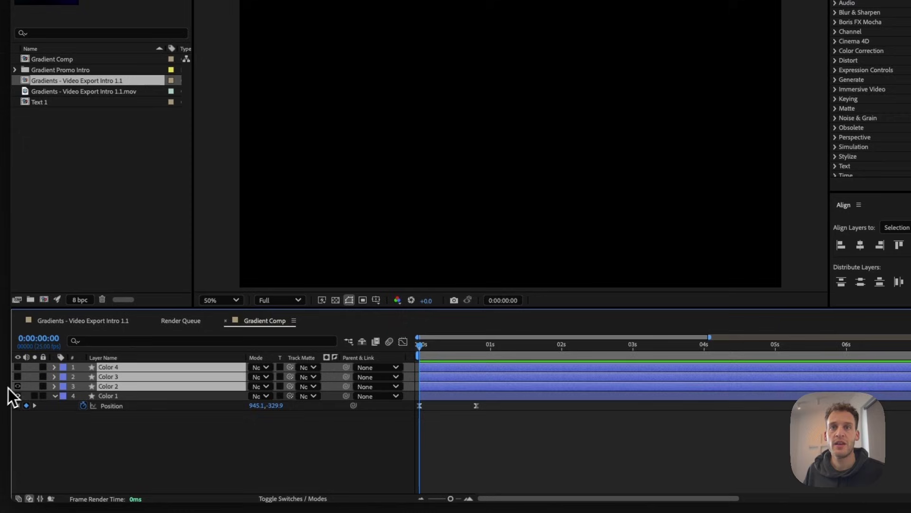
left_click(16, 395, "alt")
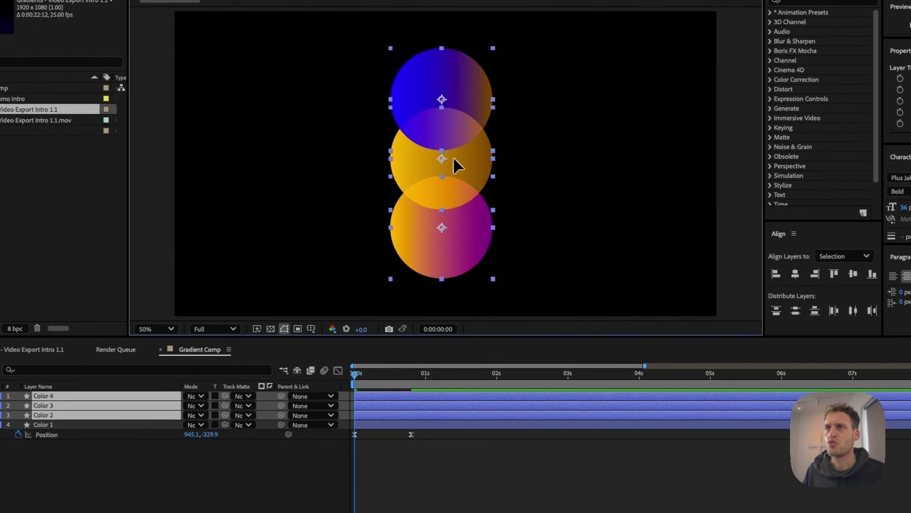
left_click_drag(433, 191, 434, 182)
left_click_drag(455, 147, 454, 140)
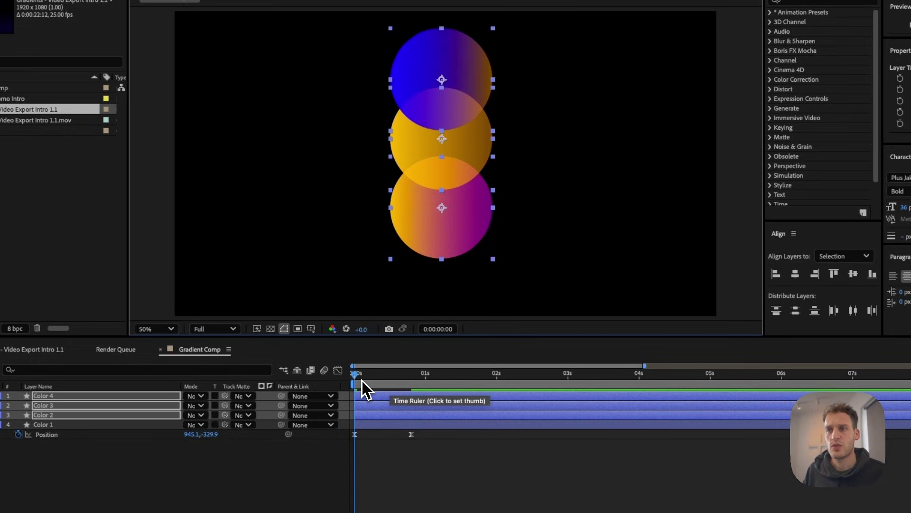
Trim Color 2, Color 3 and Color 4 to start at 0:00:00:20 and keyframe them dropping from above the composition to their places by 0:00:01:19
left_click(411, 375)
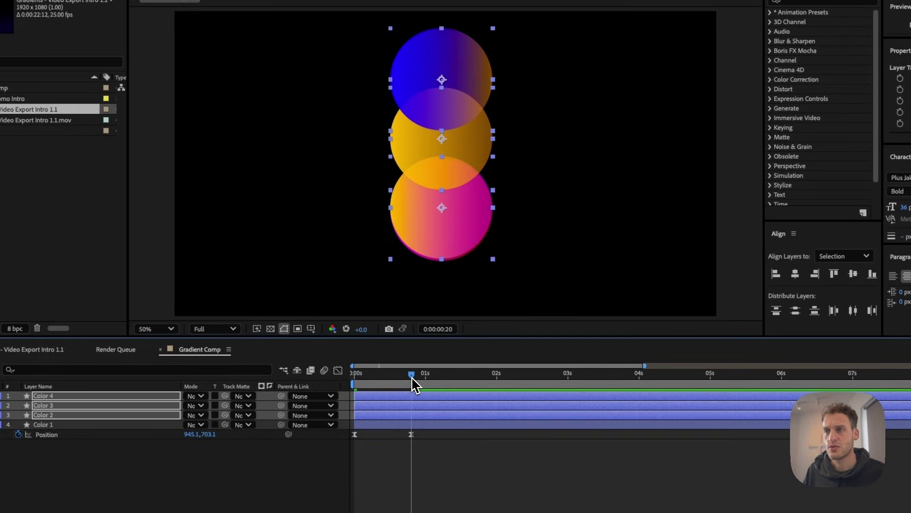
key("alt+bracketleft")
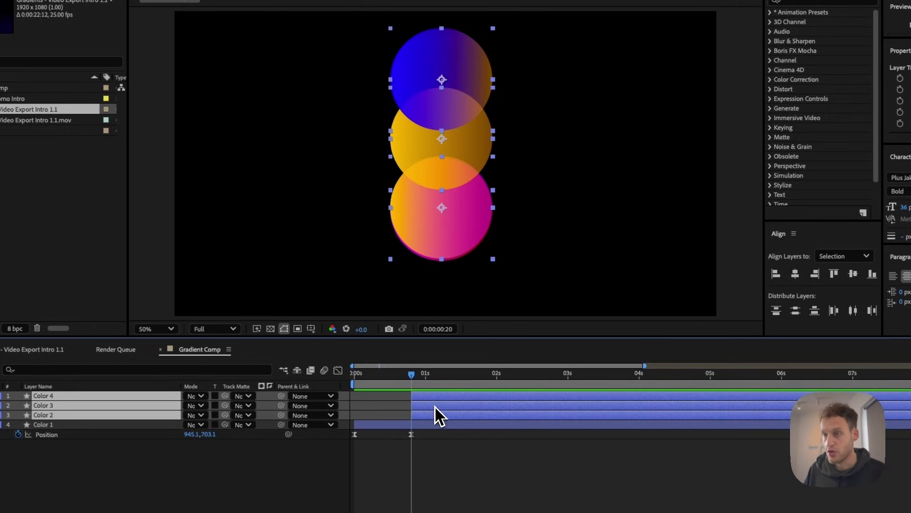
key("p")
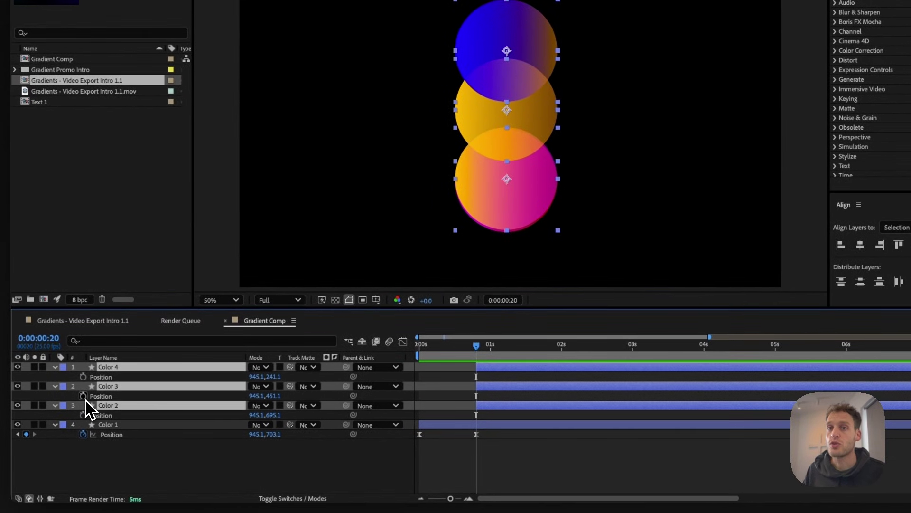
left_click(82, 396)
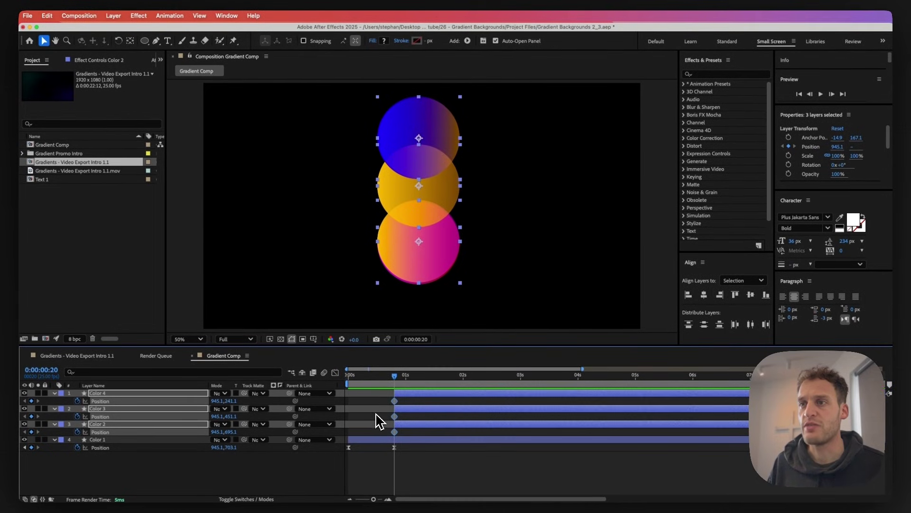
left_click_drag(398, 424, 447, 423)
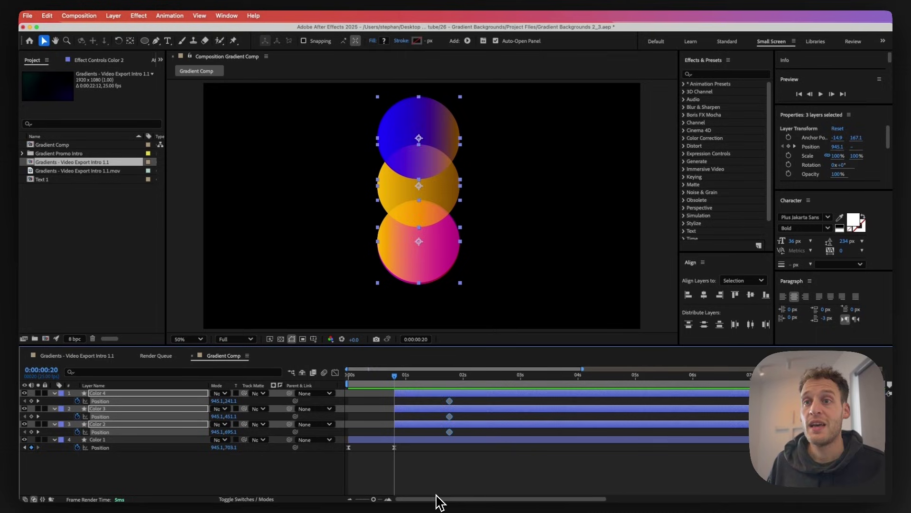
left_click_drag(231, 417, 5, 426)
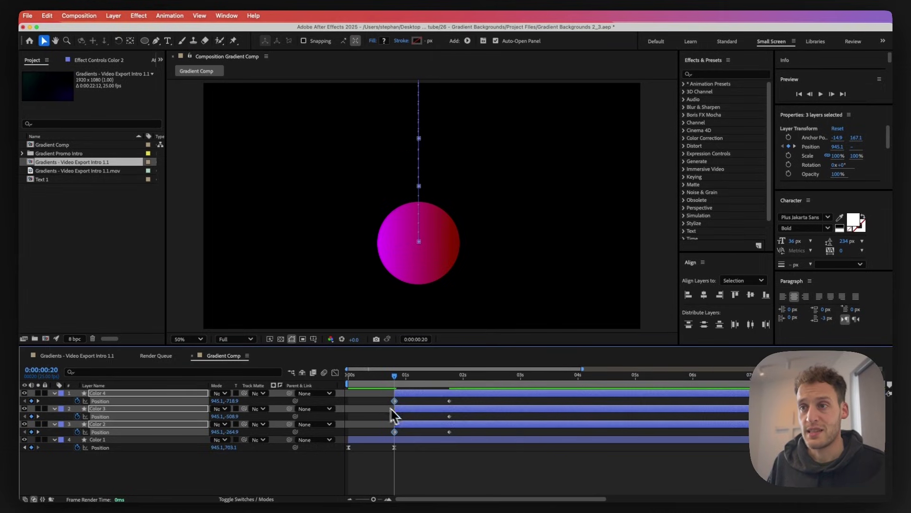
Move Color 1 down to Y 872.1 at 0:00:01:19, adding a third Position keyframe
left_click(397, 443)
left_click_drag(409, 376, 451, 376)
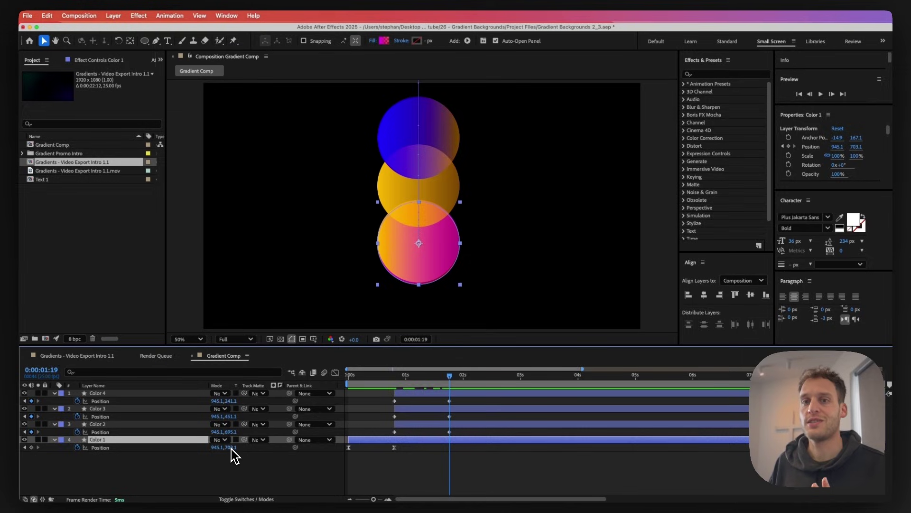
left_click_drag(449, 378, 450, 407)
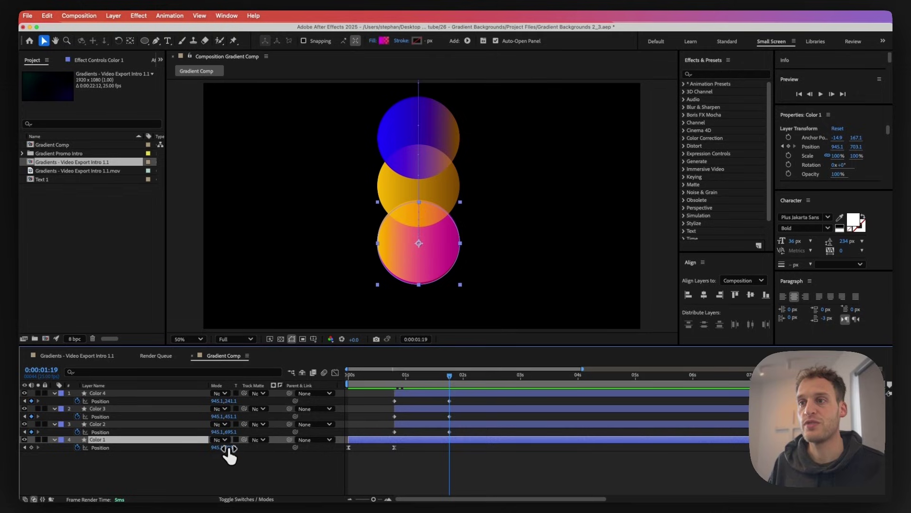
left_click_drag(229, 449, 264, 451)
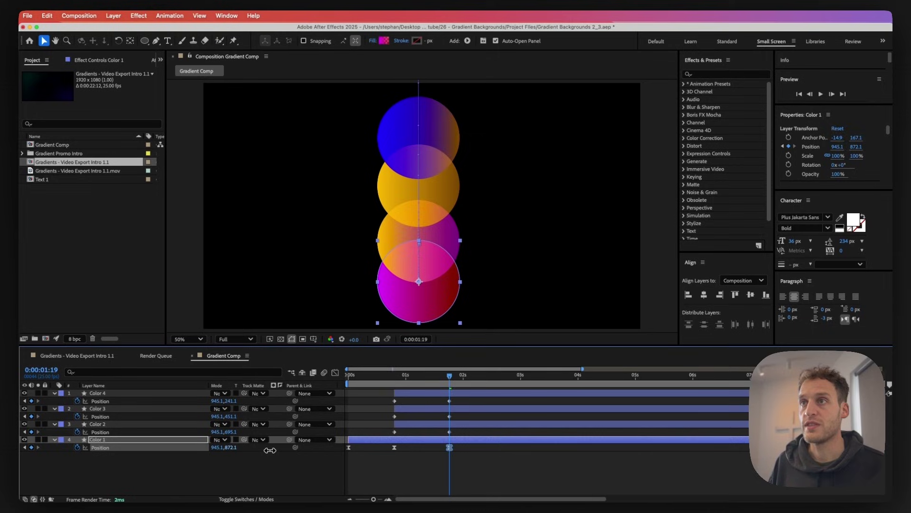
Ease the 0:00:00:20 and 0:00:01:19 Position keyframes of all four layers in the Graph Editor
left_click_drag(467, 460, 394, 405)
left_click_drag(390, 406, 391, 407)
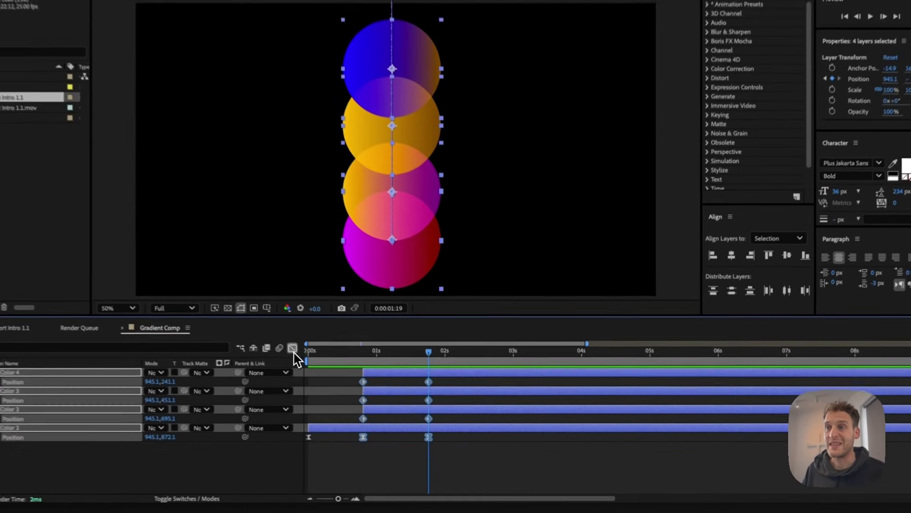
left_click(335, 372)
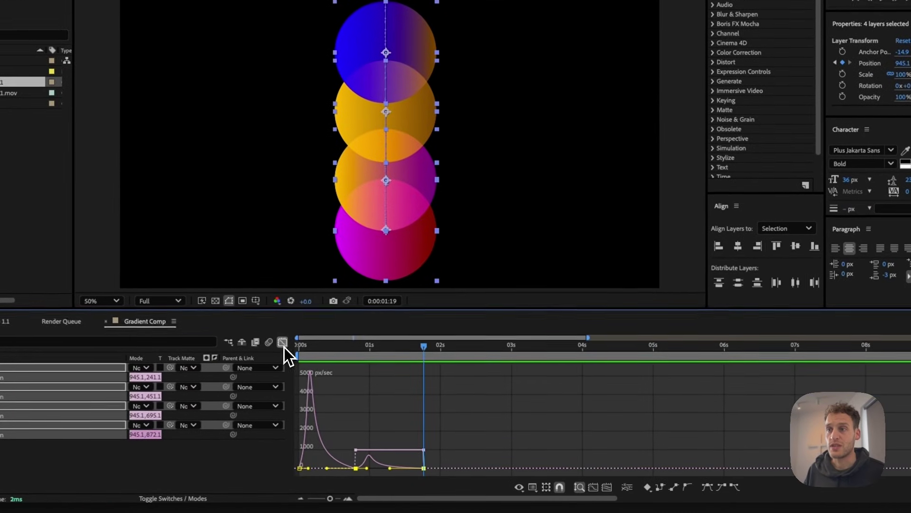
left_click(345, 445)
left_click_drag(363, 465, 366, 473)
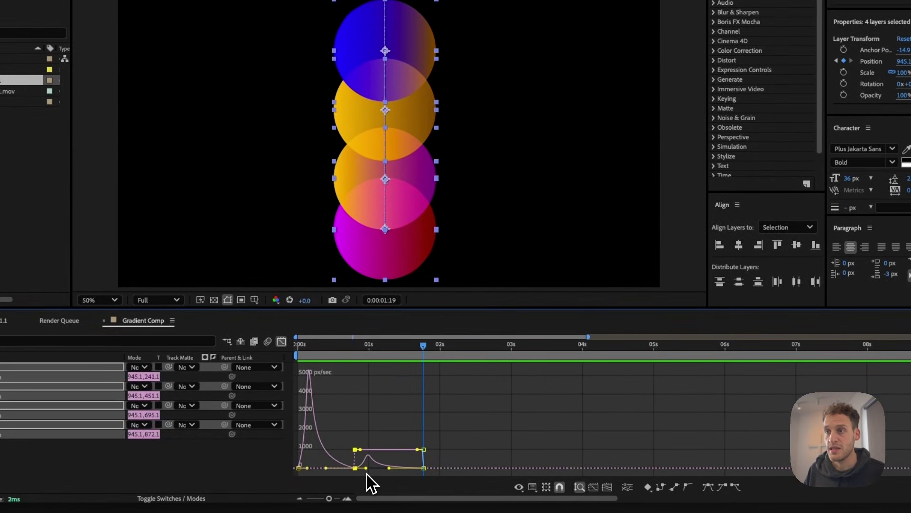
left_click(728, 488)
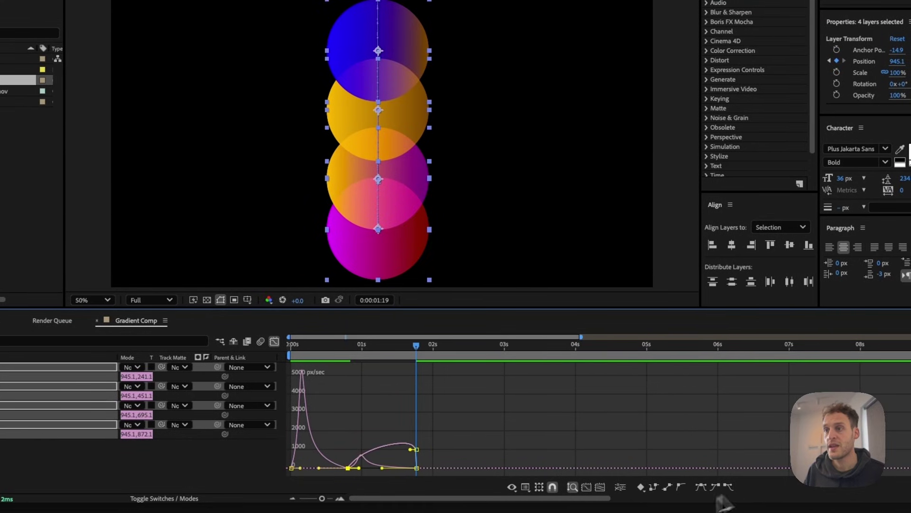
left_click_drag(388, 424, 435, 476)
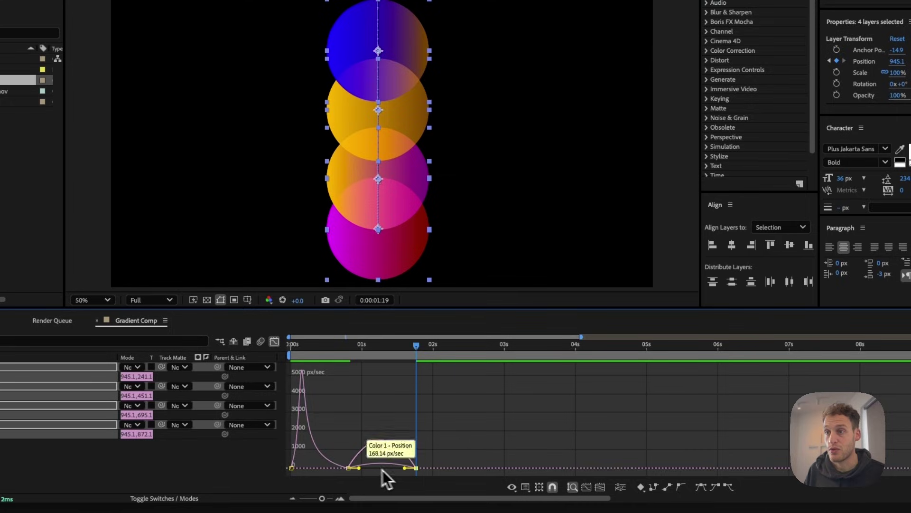
Lengthen the easing handles at both ends of the four layers' second move for a sharp mid-move speed peak, and preview it
scroll(345, 502, "up", 3)
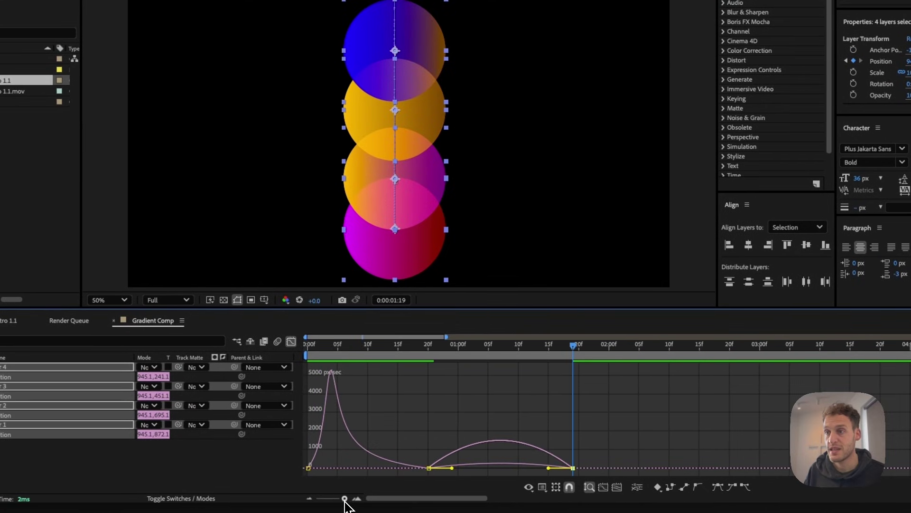
left_click_drag(470, 474, 501, 470)
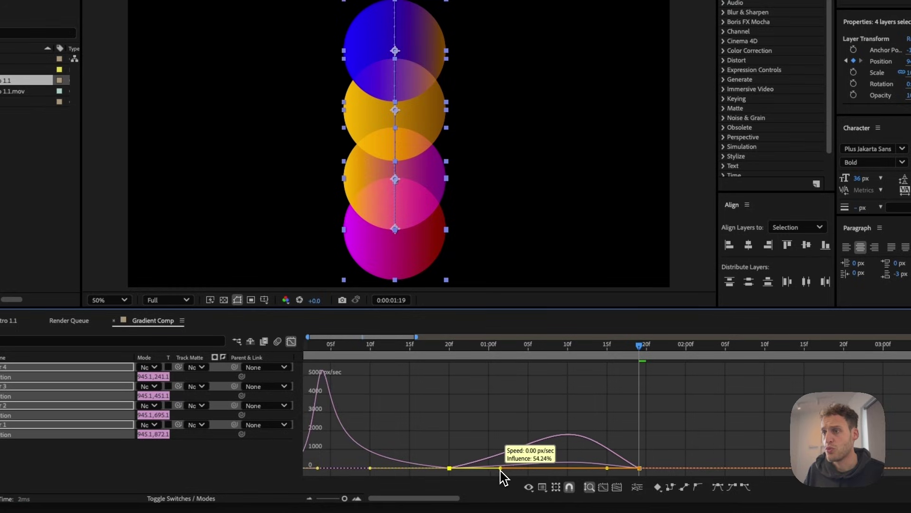
left_click_drag(601, 429, 663, 484)
left_click_drag(608, 468, 544, 469)
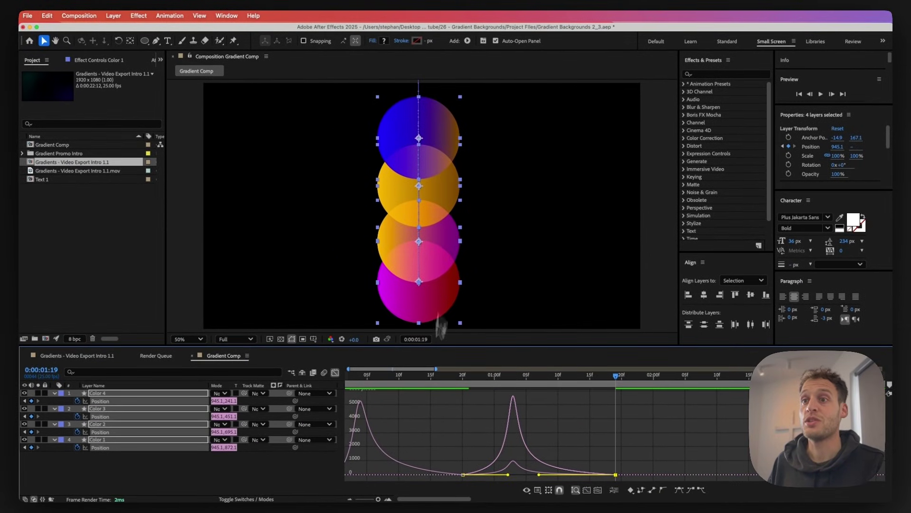
key("space")
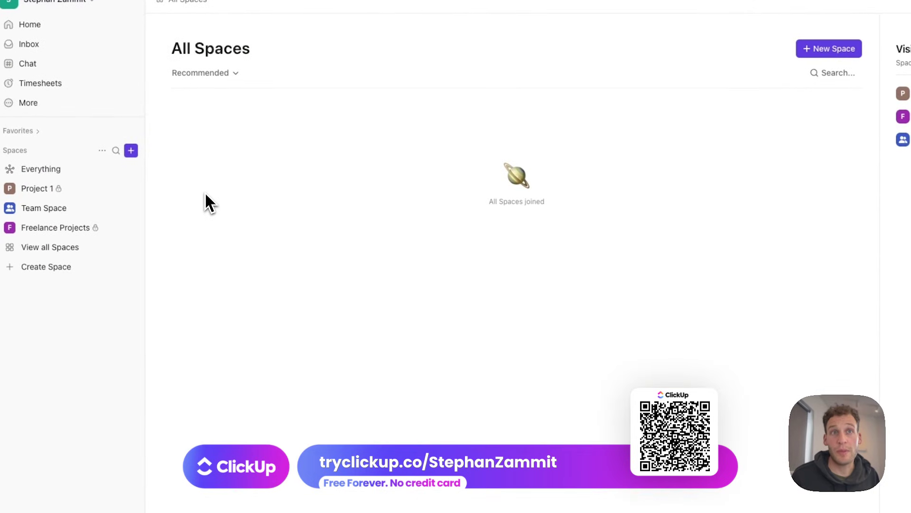
Start creating a new space and enter "Mograph Youtube Videos" as its name
left_click(131, 151)
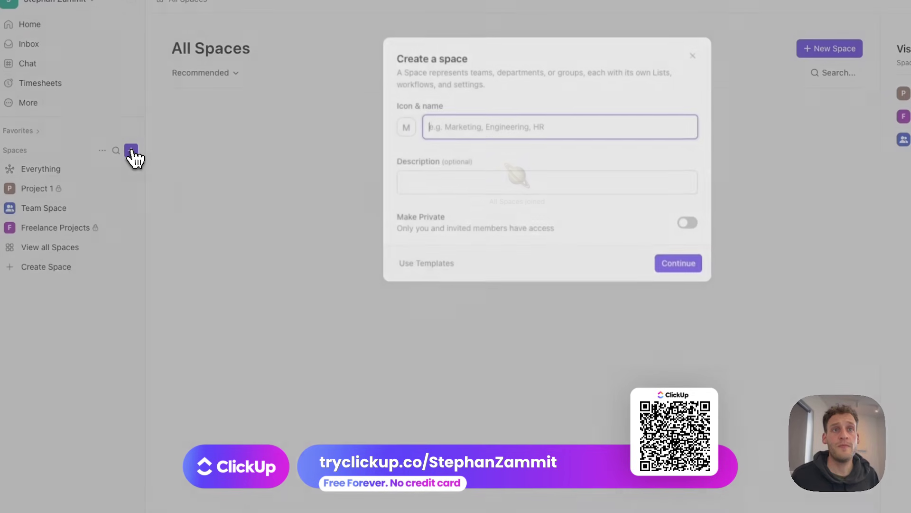
type("Mograph")
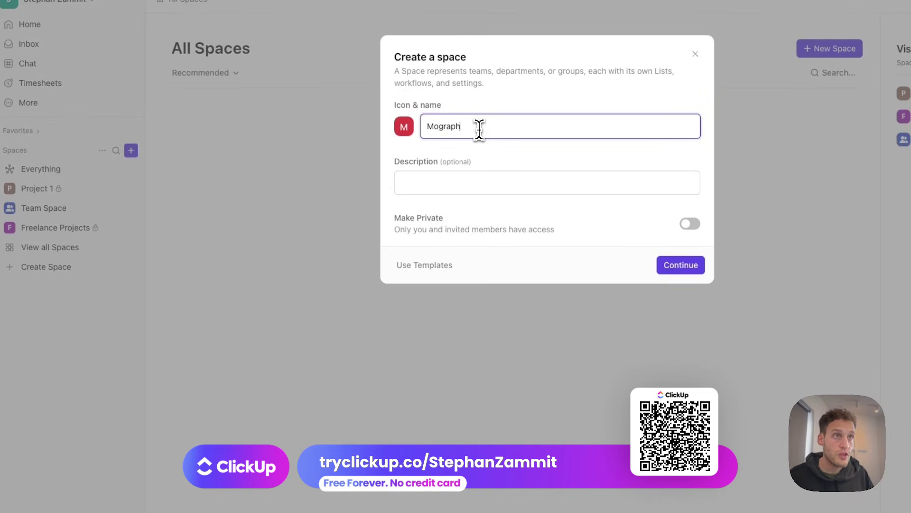
type(" YouTube Videos")
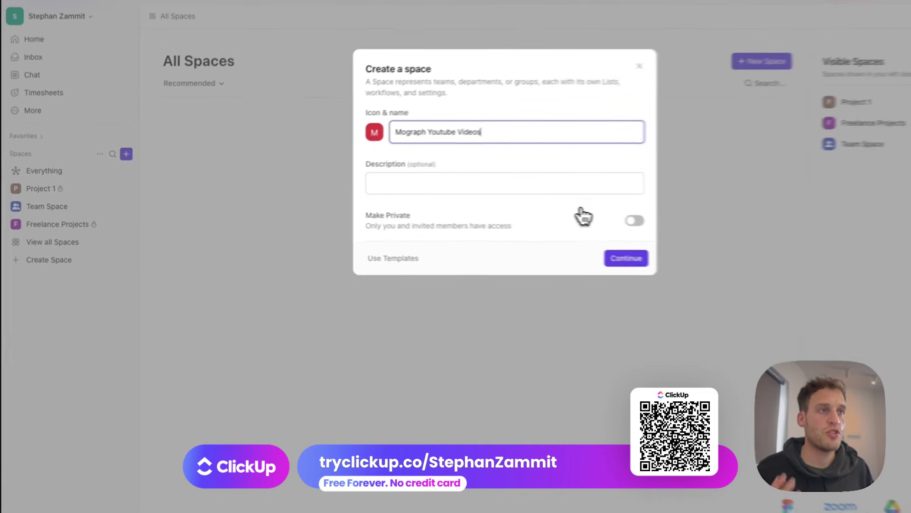
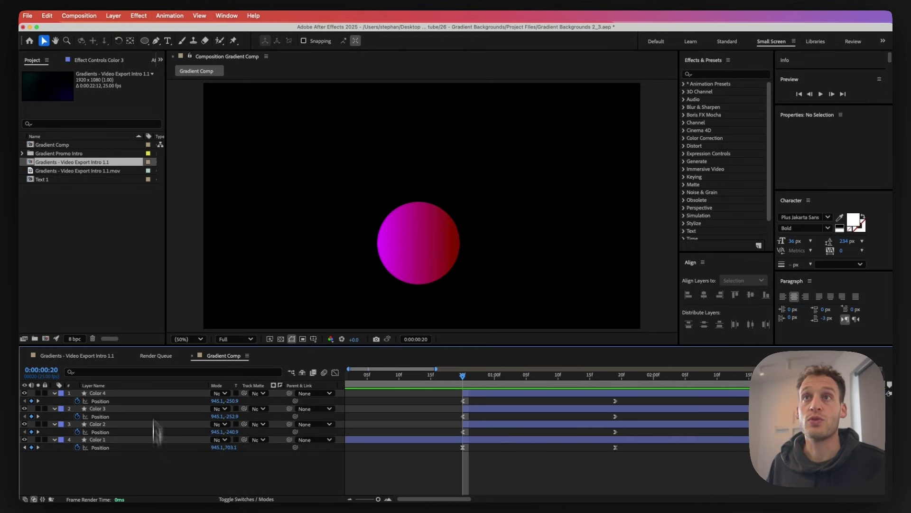
In After Effects, create a white 1920 x 1080 px solid named BG in Gradient Comp and place it below all the color layers
left_click(116, 19)
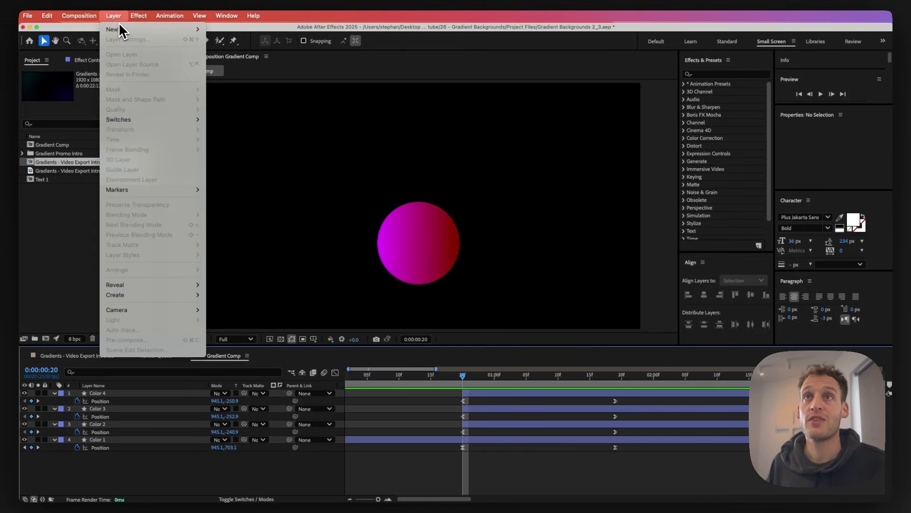
mouse_move(122, 30)
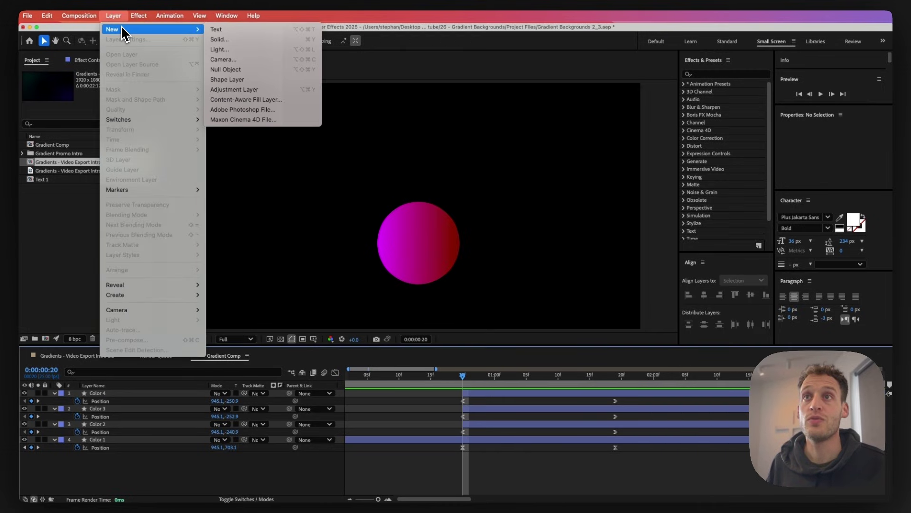
left_click(222, 41)
type("BG")
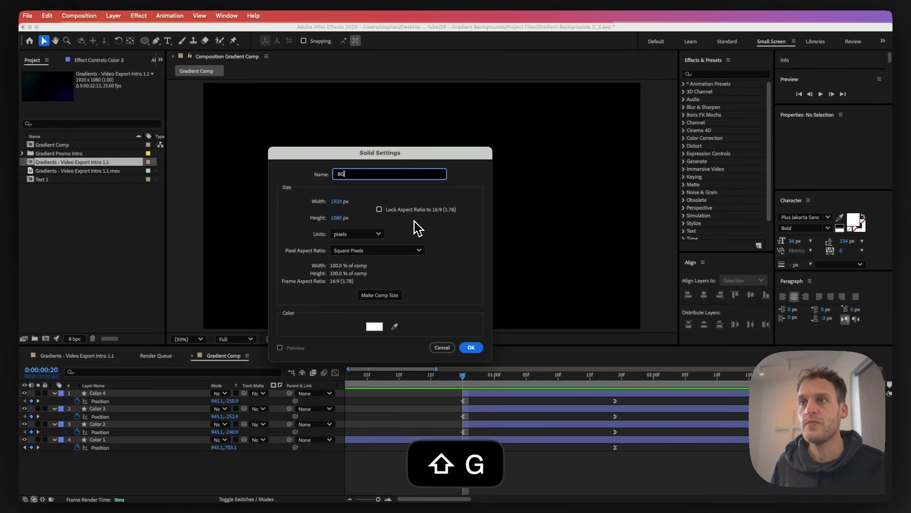
key("Return")
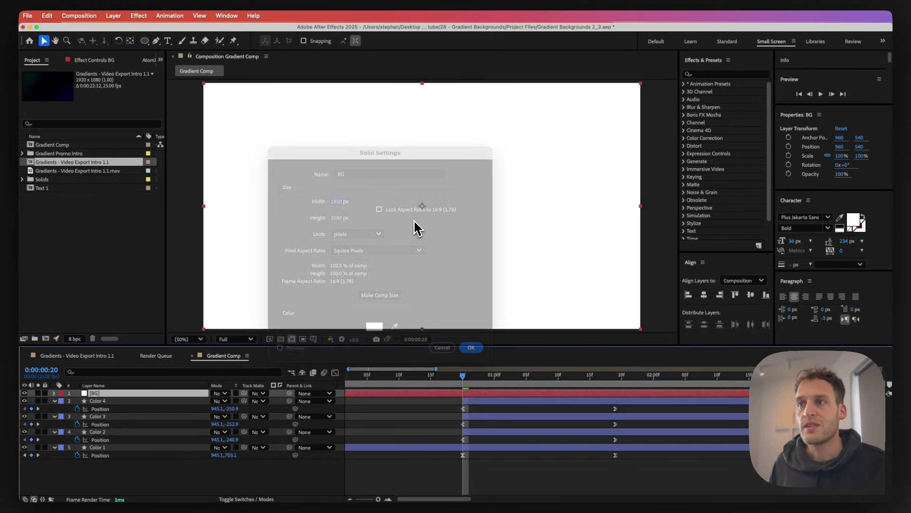
left_click_drag(137, 394, 142, 495)
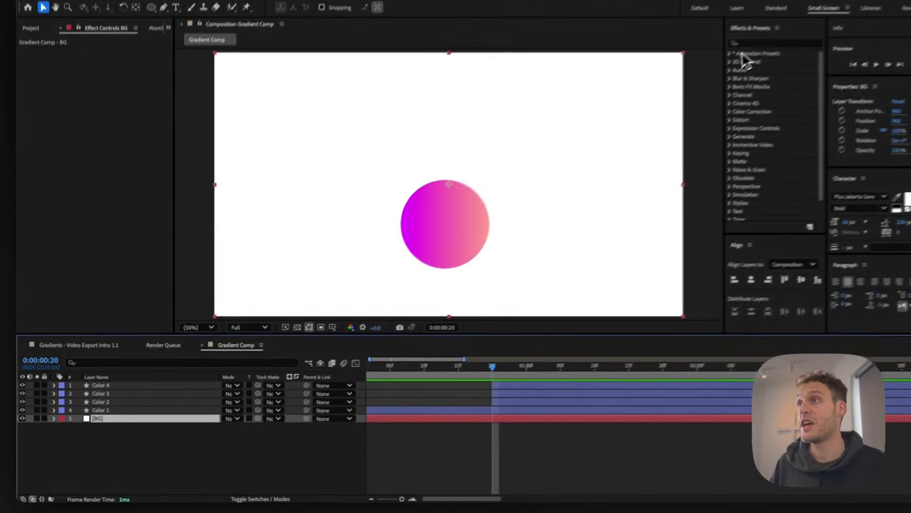
Find the 4-Color Gradient effect and apply it to the BG solid
left_click(718, 74)
type("gradien")
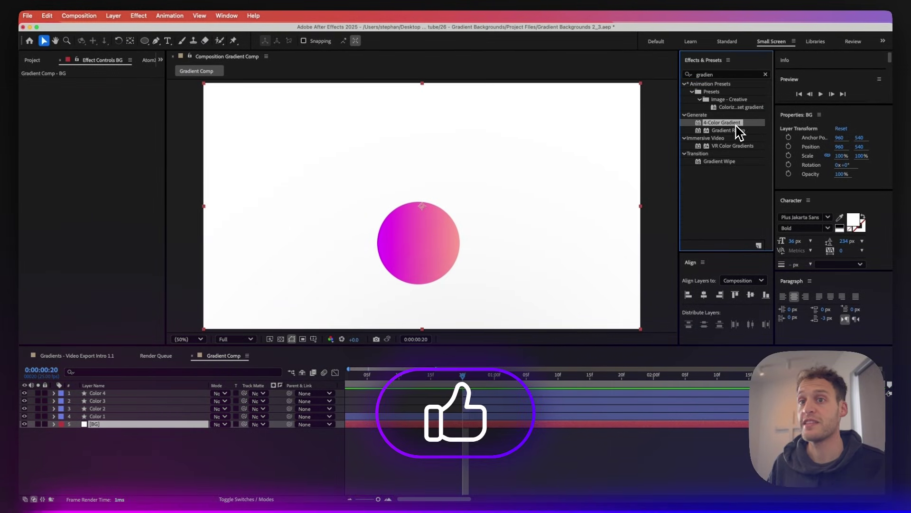
left_click_drag(737, 126, 151, 422)
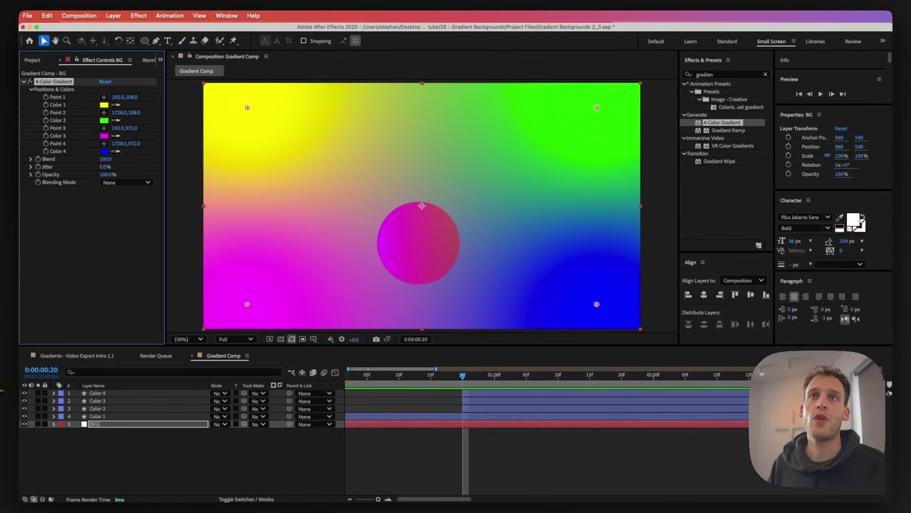
Set the BG gradient's Color 1 to dark navy 000E2D and its Color 2 to black 000000
left_click(104, 104)
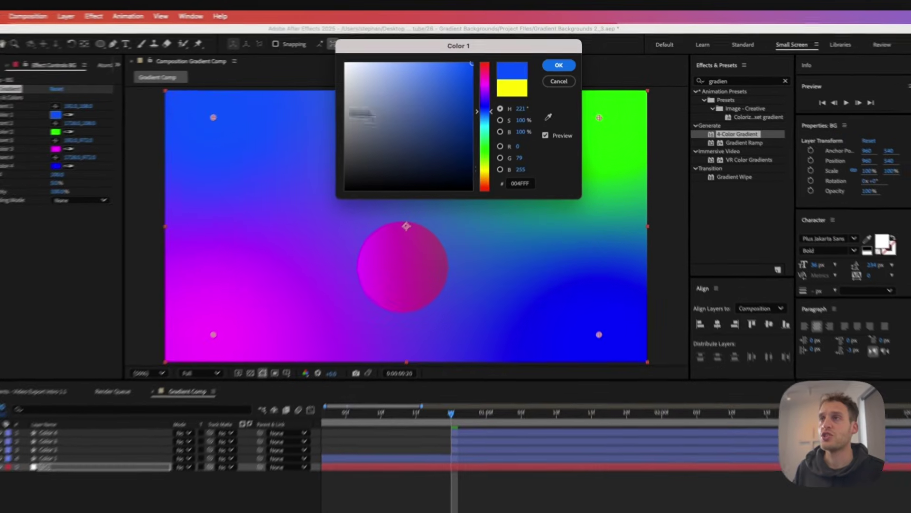
left_click_drag(480, 71, 493, 151)
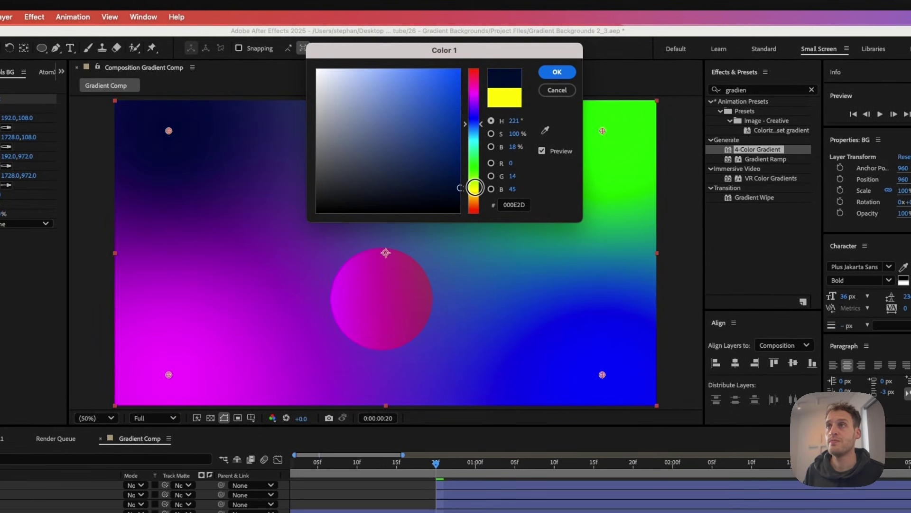
left_click(558, 72)
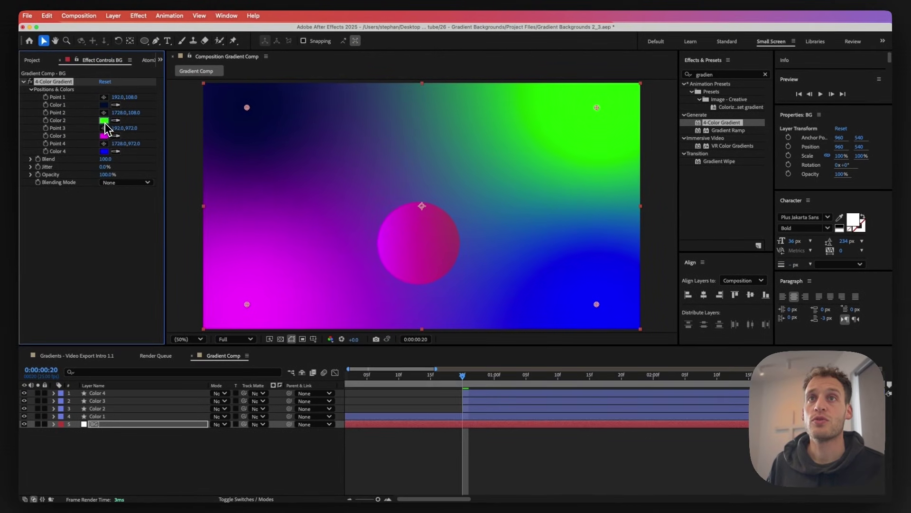
left_click(104, 121)
left_click_drag(400, 105, 342, 209)
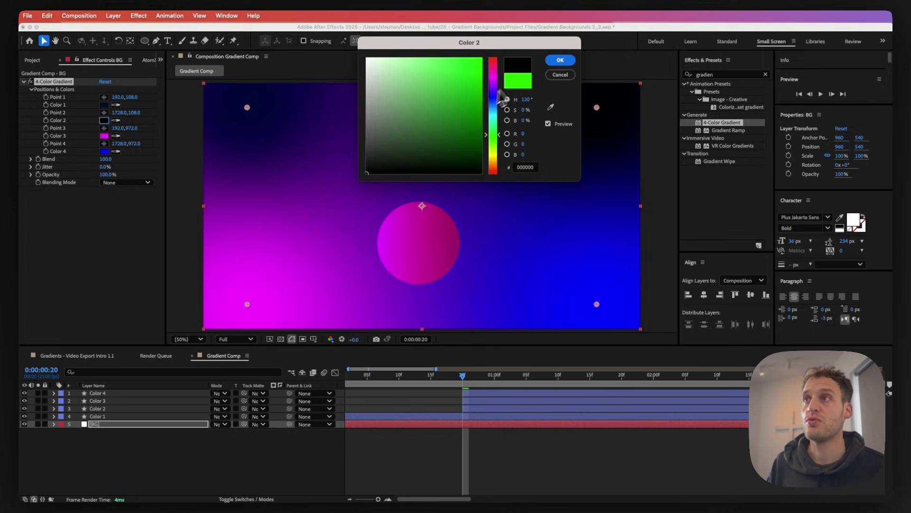
left_click(550, 63)
Set the BG gradient's Color 3 to black and its Color 4 to dark teal 001922, then deselect the layer
left_click(103, 136)
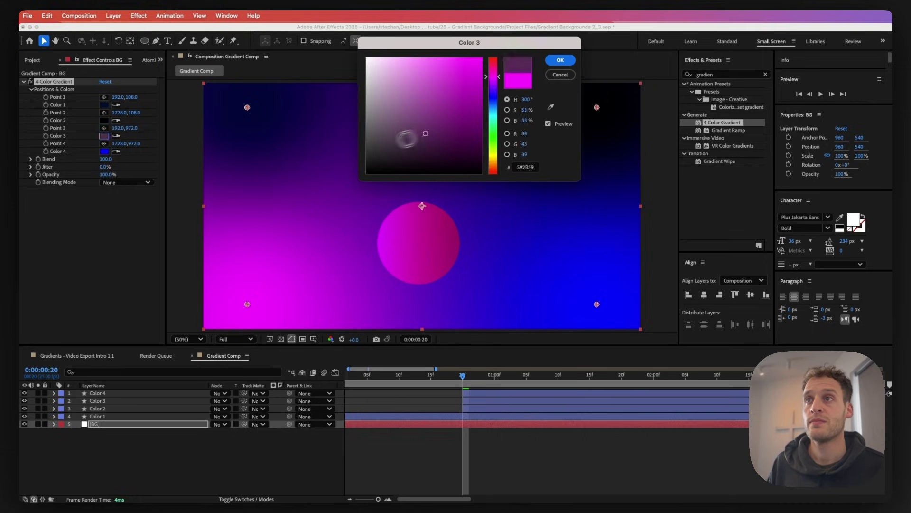
left_click_drag(406, 138, 301, 205)
key("Return")
left_click(104, 152)
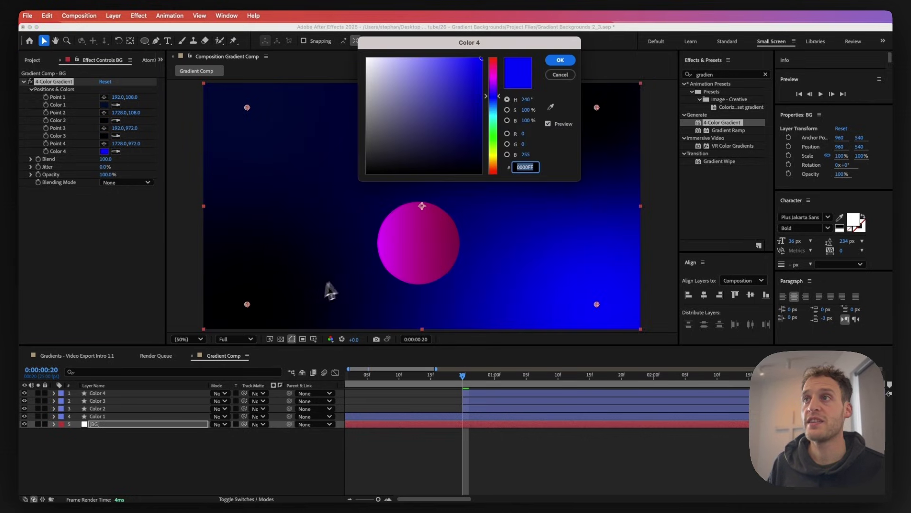
left_click_drag(493, 96, 506, 155)
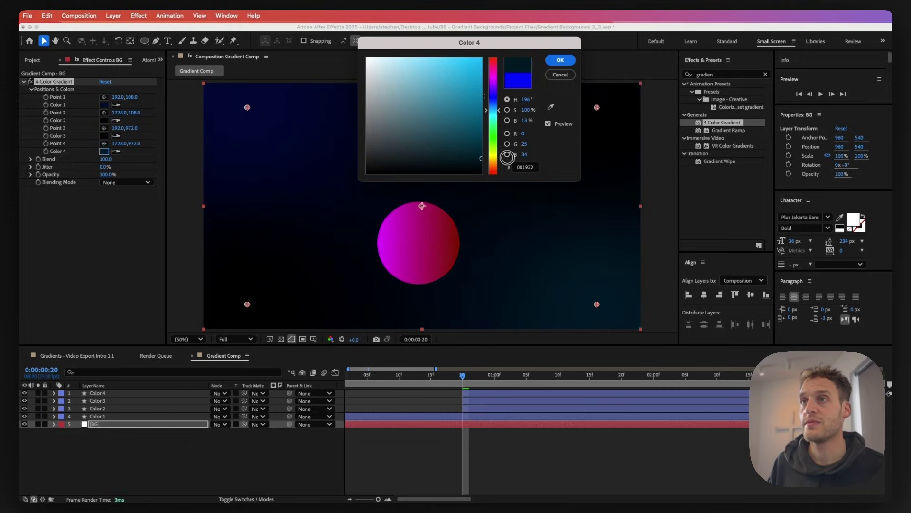
left_click(559, 61)
left_click(278, 478)
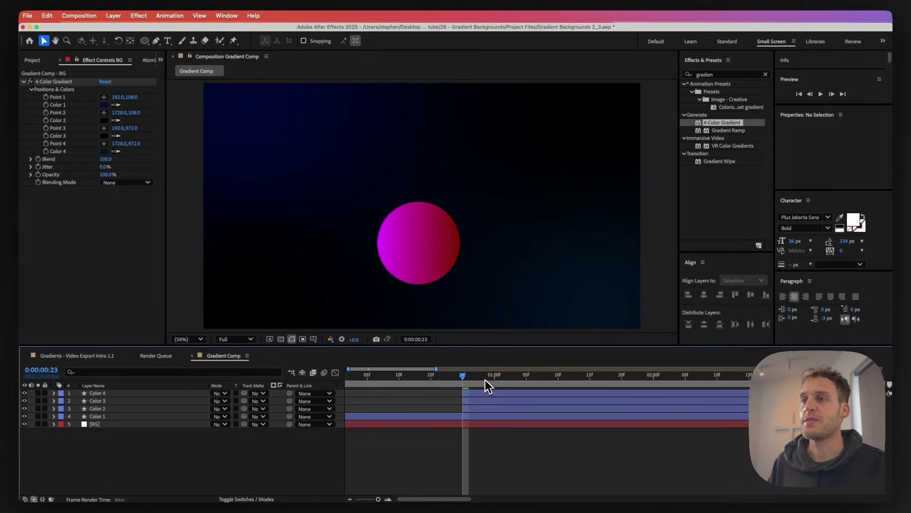
At 0:00:01:23, add an adjustment layer above all layers and name it "Dynamic gradient Effect"
left_click_drag(485, 380, 641, 379)
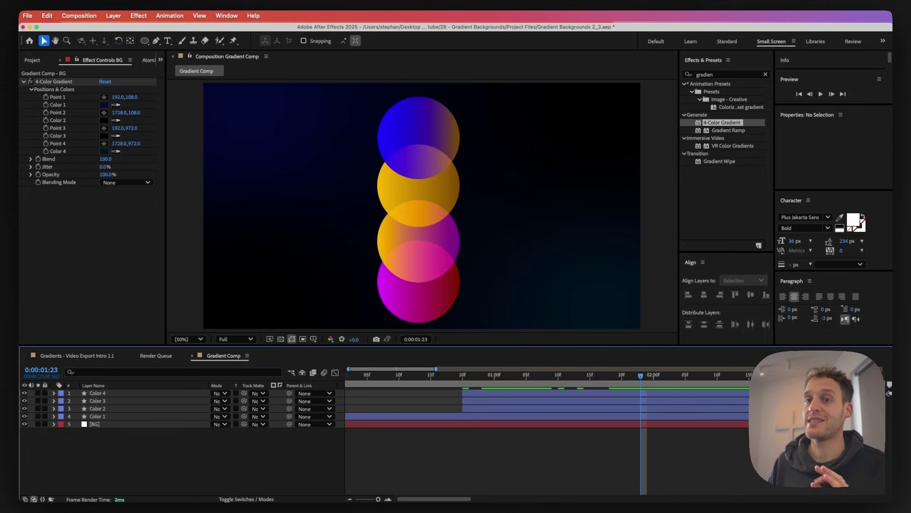
left_click(113, 15)
mouse_move(138, 42)
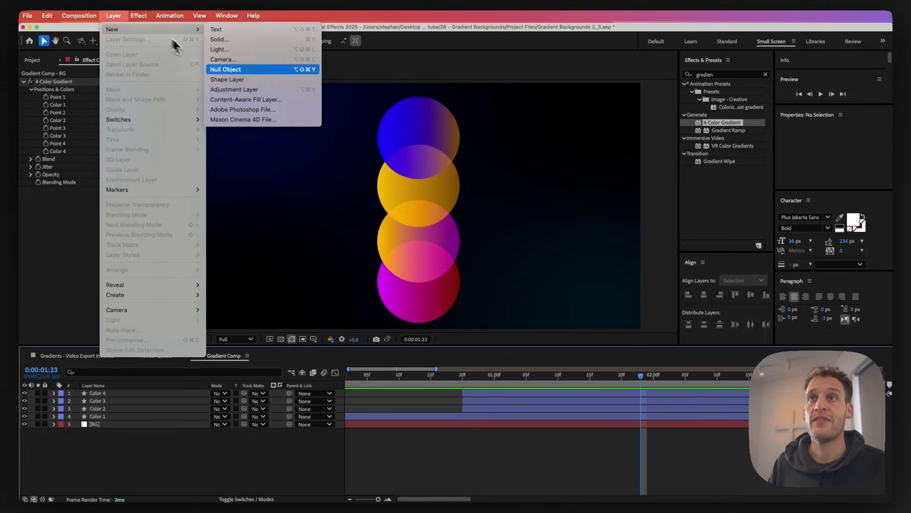
left_click(233, 94)
key("Return")
key("BackSpace")
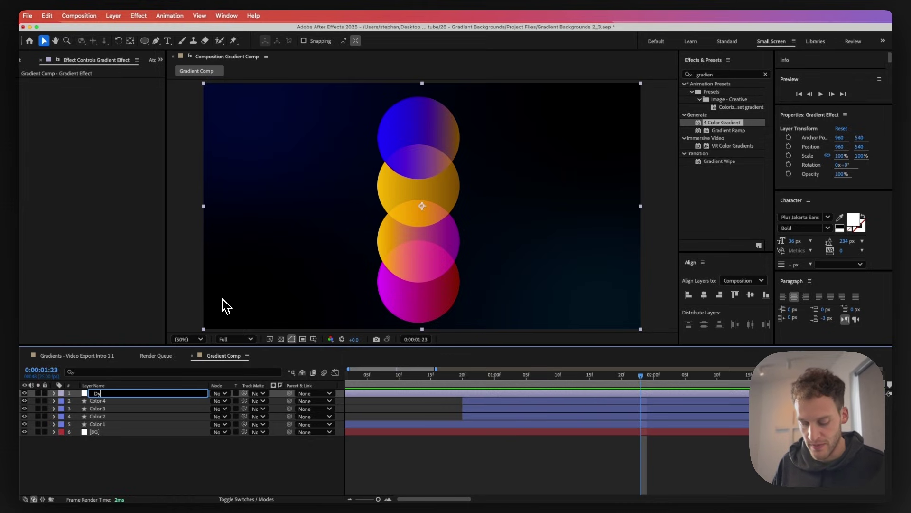
type("Dynamic gradient Effect")
key("Return")
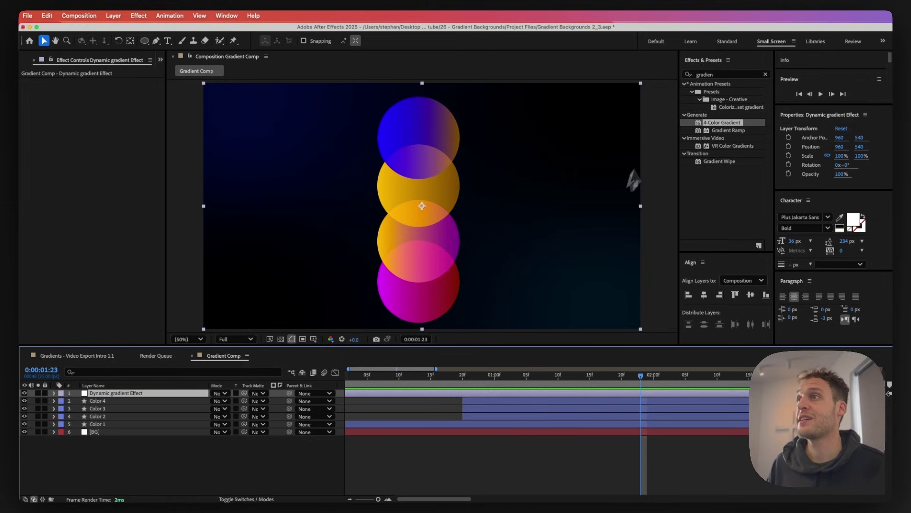
Apply Fast Box Blur to the Dynamic gradient Effect layer and set its Blur Radius to 4
double_click(709, 76)
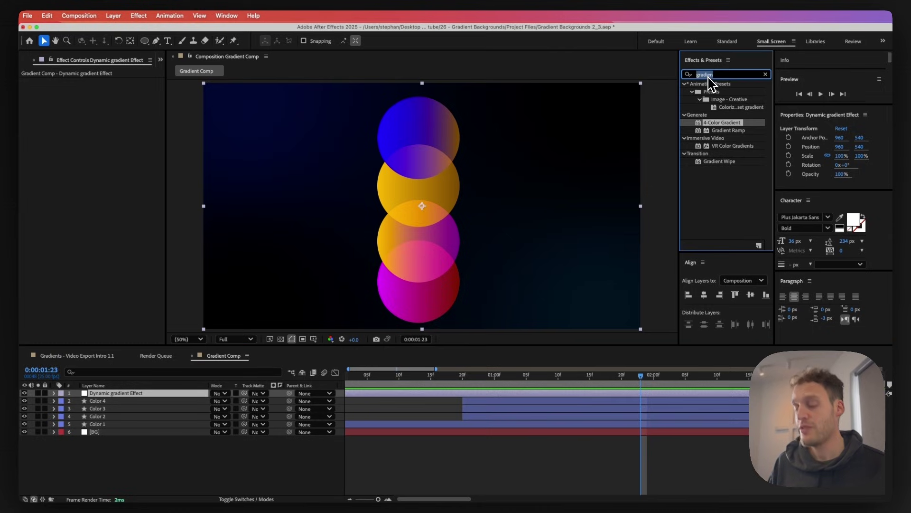
type("Fast")
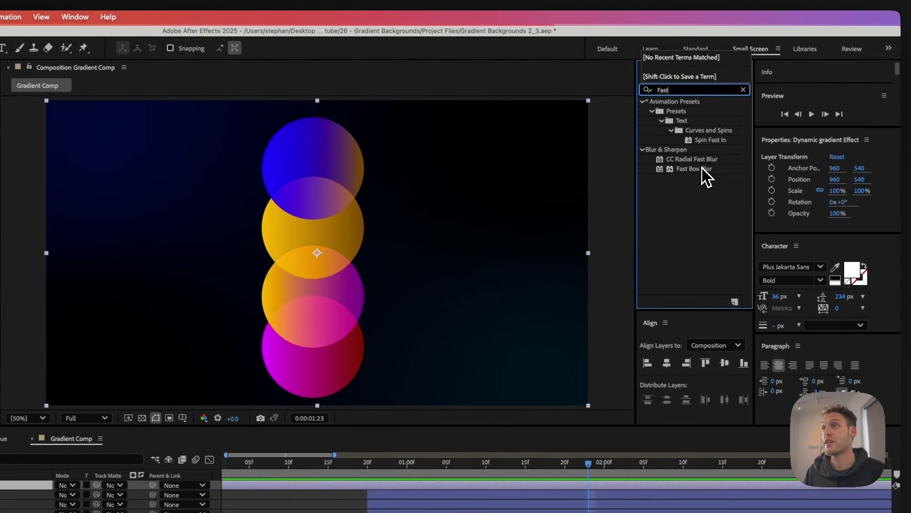
left_click_drag(702, 170, 49, 182)
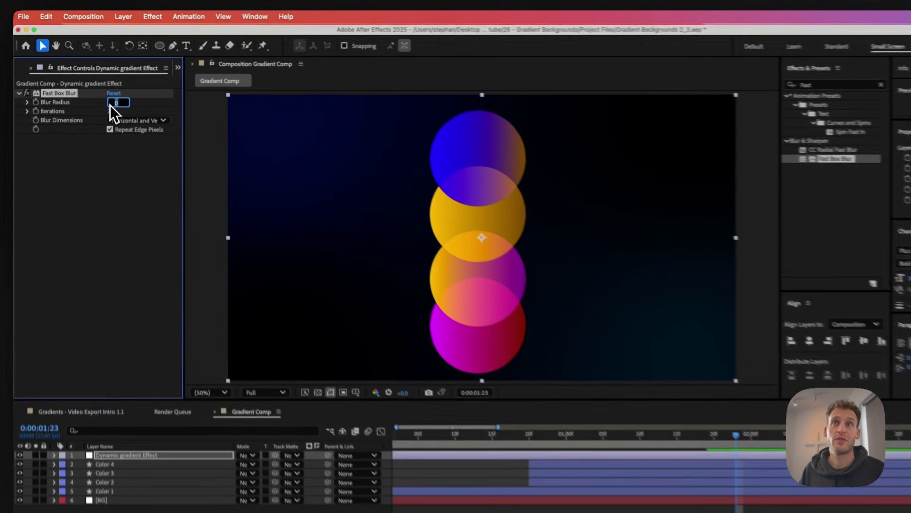
type("4")
key("Return")
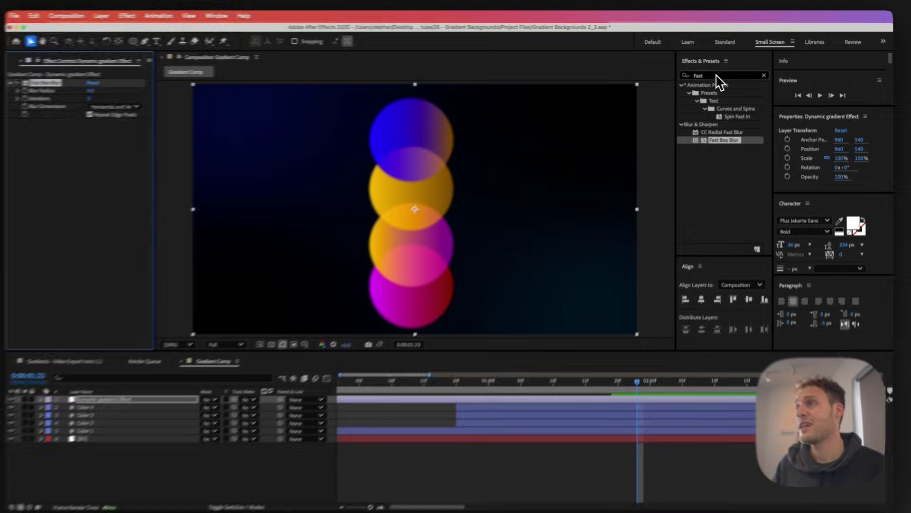
Apply Directional Blur to the Dynamic gradient Effect layer with a Blur Length of 500 and a Direction of 59°
double_click(716, 76)
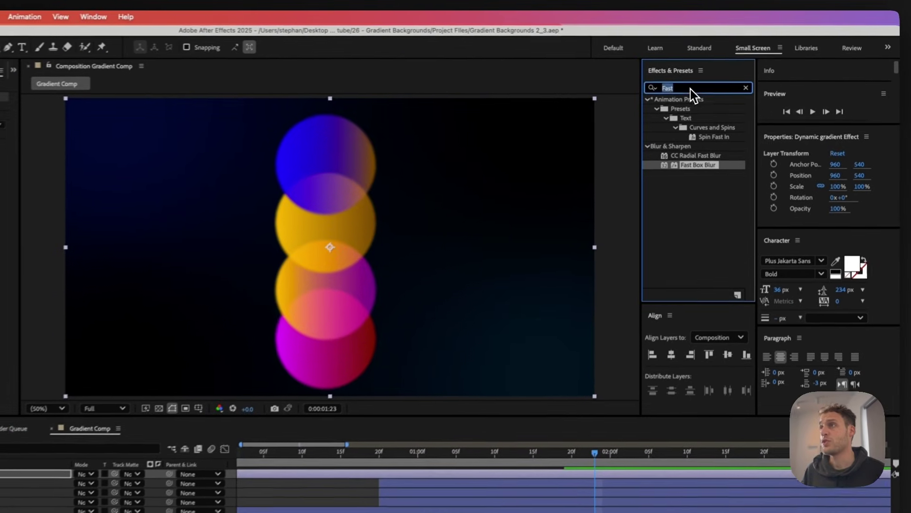
type("direction")
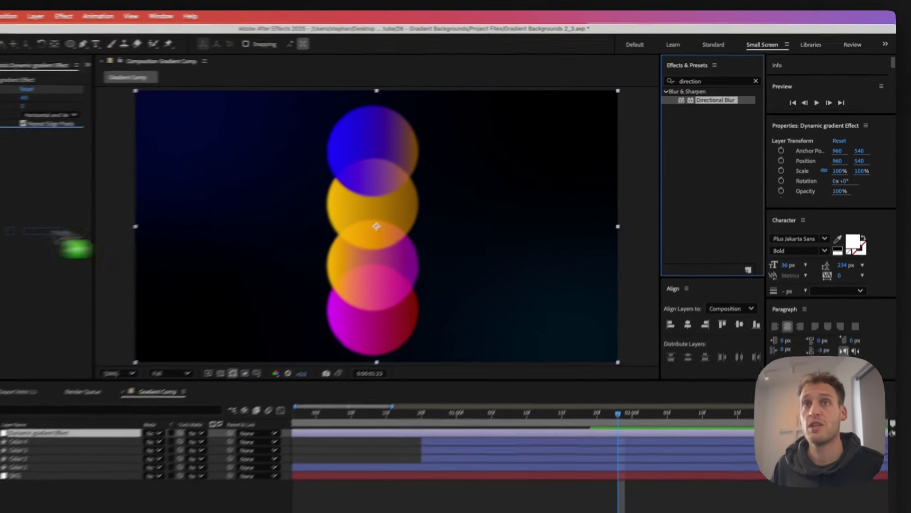
left_click_drag(66, 228, 38, 231)
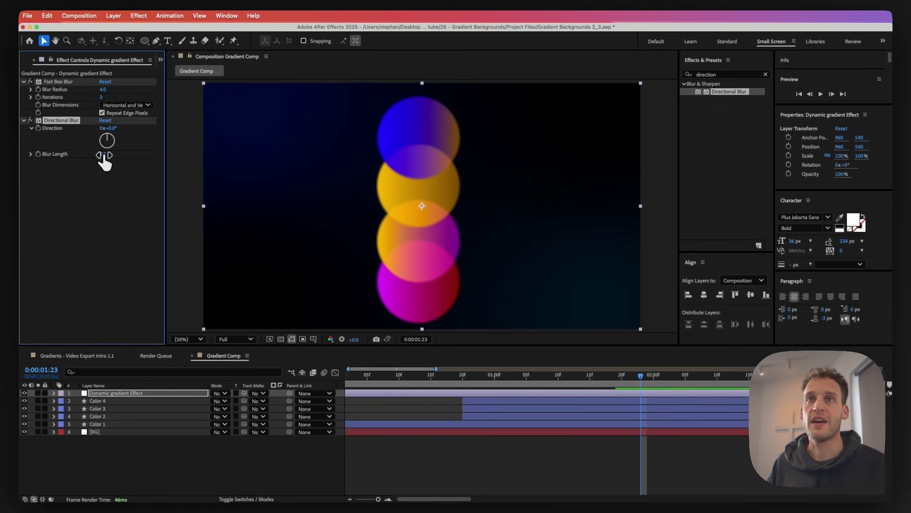
left_click(105, 156)
type("500")
key("Return")
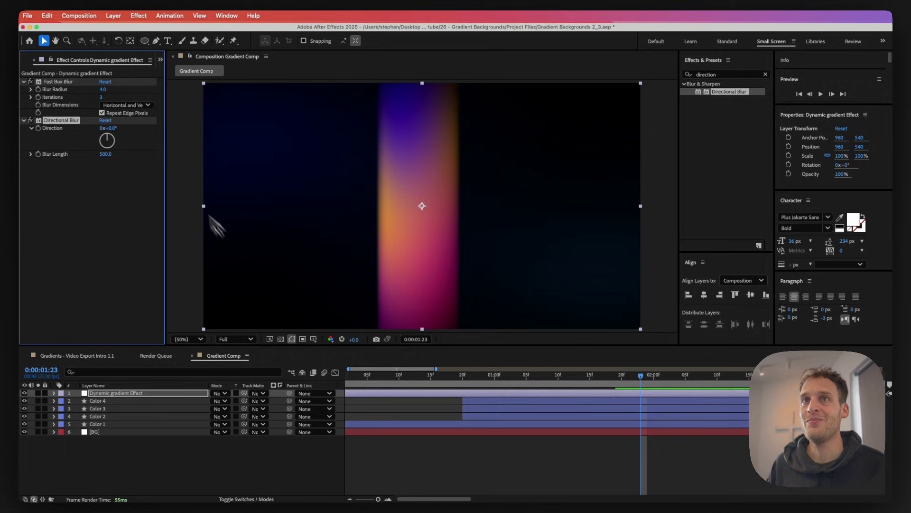
left_click_drag(121, 145, 131, 139)
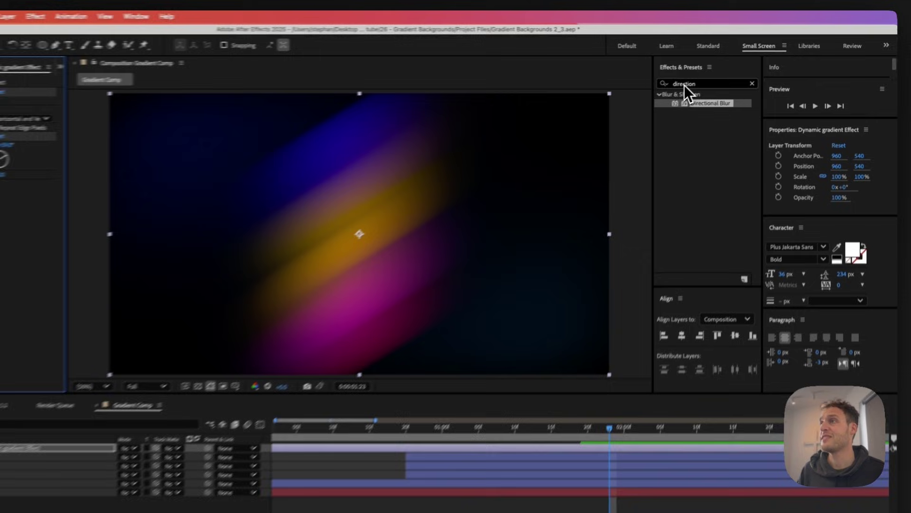
Apply the Twirl distortion effect to the Dynamic gradient Effect layer below Directional Blur and try out its Angle
double_click(708, 75)
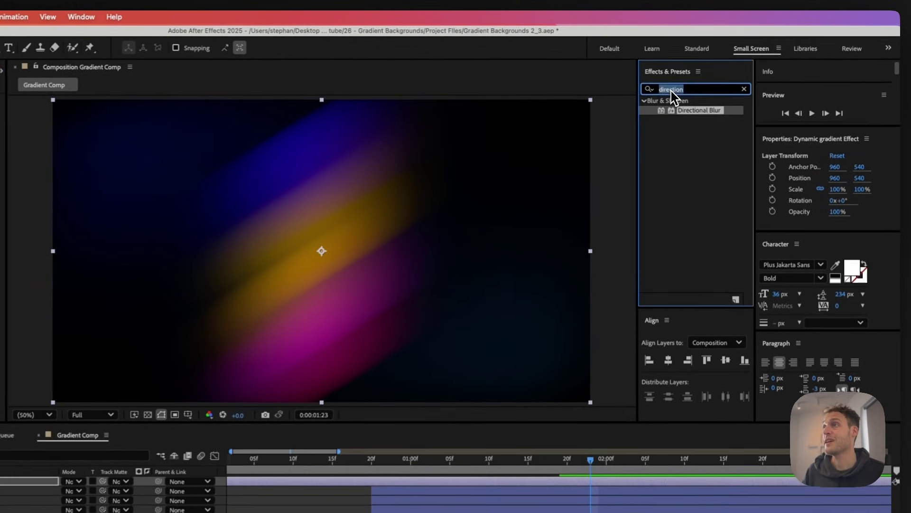
type("twirl")
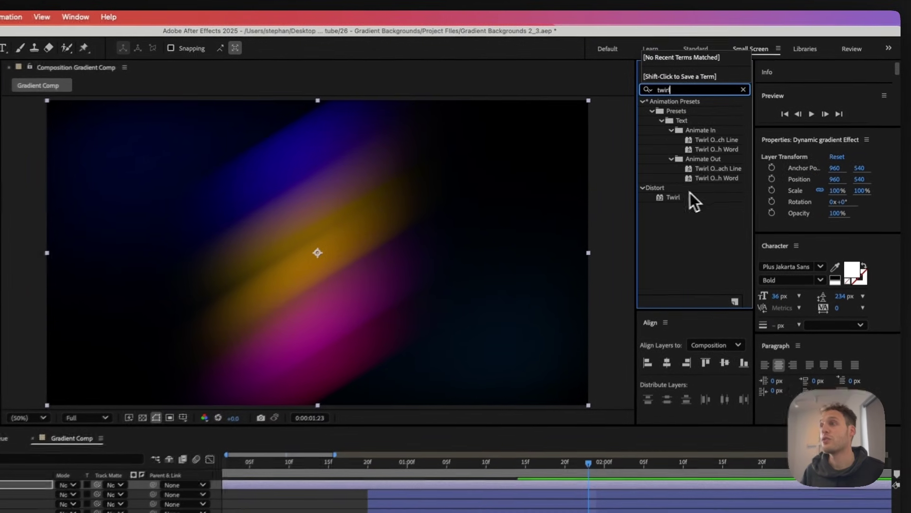
left_click_drag(693, 197, 0, 250)
left_click_drag(119, 199, 119, 201)
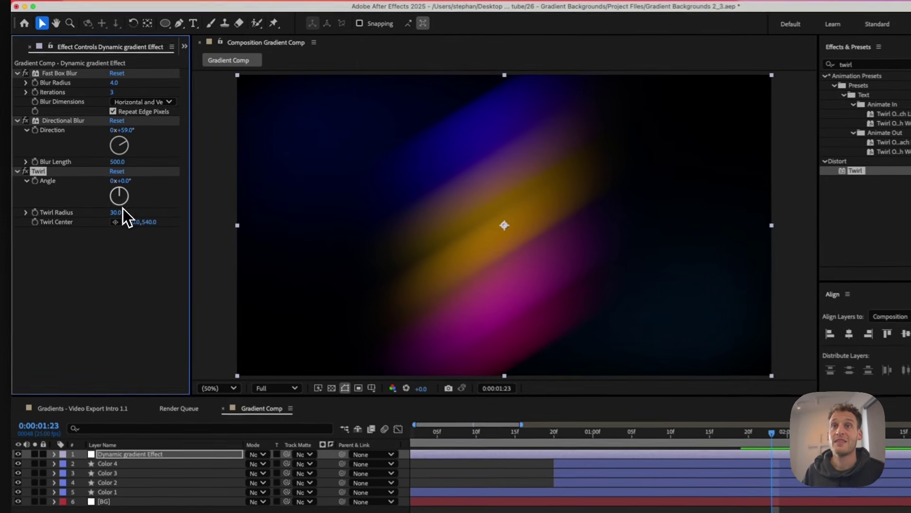
Set the Twirl Angle to 62° and Twirl Radius to 32, and place the Twirl Center at about 958, 538
mouse_move(124, 197)
left_mouse_down()
mouse_move(134, 204)
mouse_move(131, 192)
left_mouse_up()
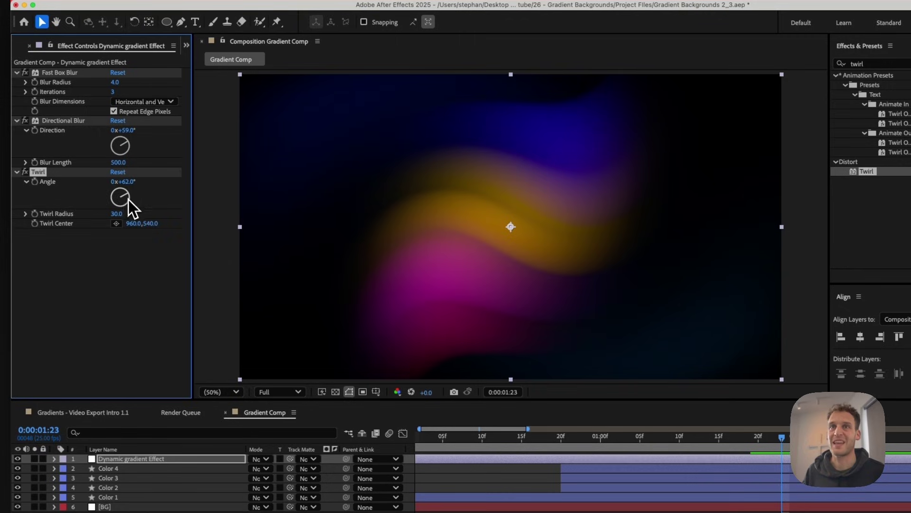
mouse_move(132, 215)
left_mouse_down()
mouse_move(159, 214)
mouse_move(122, 219)
left_mouse_up()
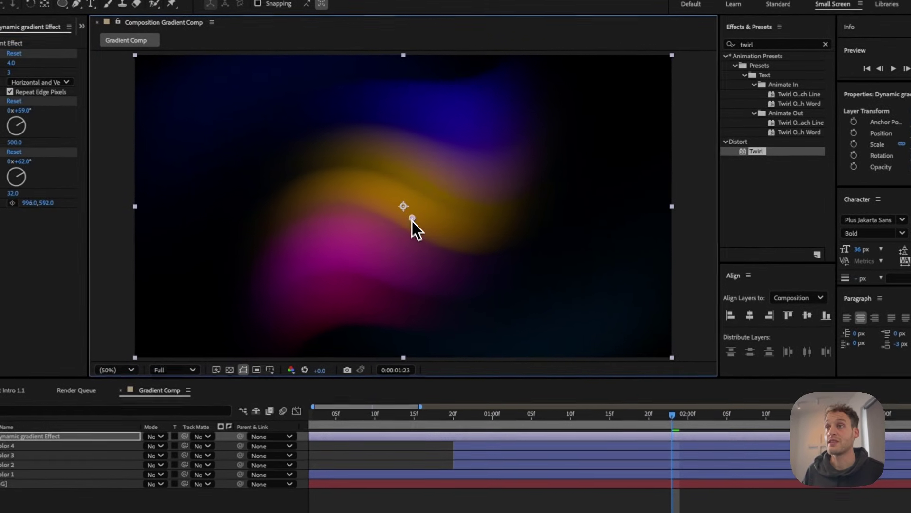
mouse_move(422, 206)
left_mouse_down()
mouse_move(591, 294)
mouse_move(463, 305)
mouse_move(340, 146)
mouse_move(265, 145)
mouse_move(269, 271)
mouse_move(434, 250)
mouse_move(422, 185)
mouse_move(449, 124)
mouse_move(468, 206)
mouse_move(424, 207)
left_mouse_up()
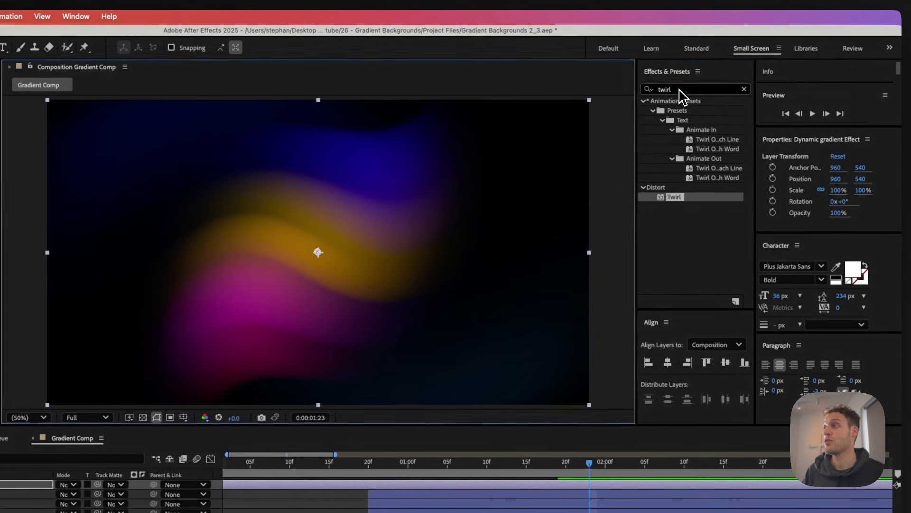
Apply CC Lens below Twirl on the Dynamic gradient Effect layer, set its Size to 138 and preview the animation
left_click(688, 85)
type("lens")
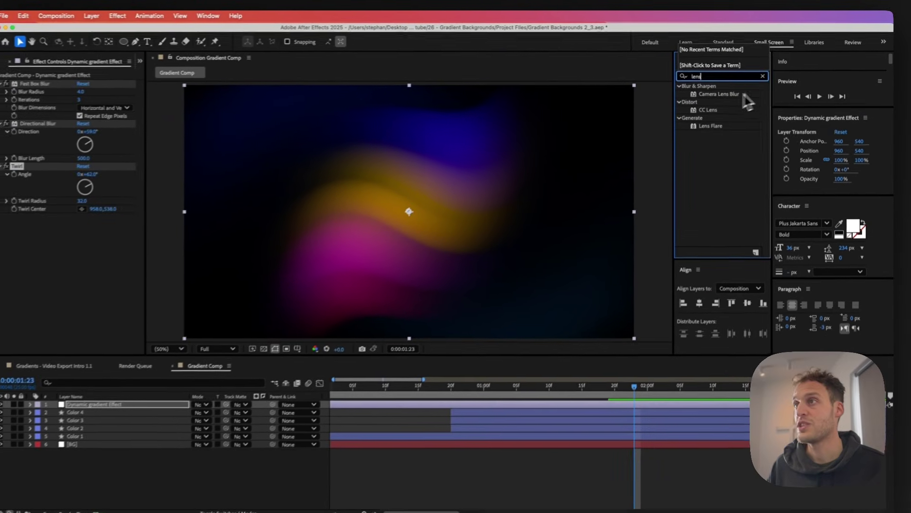
left_click_drag(708, 110, 119, 296)
left_click_drag(116, 232, 250, 313)
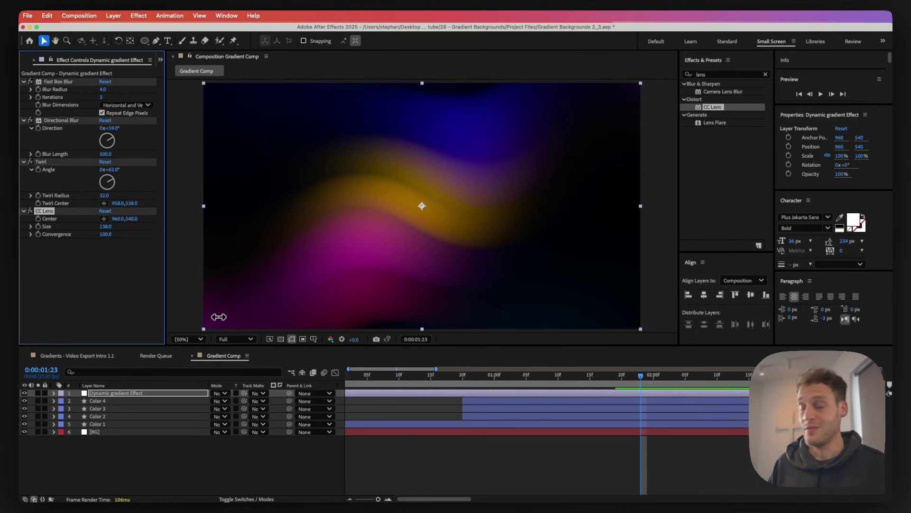
key("space")
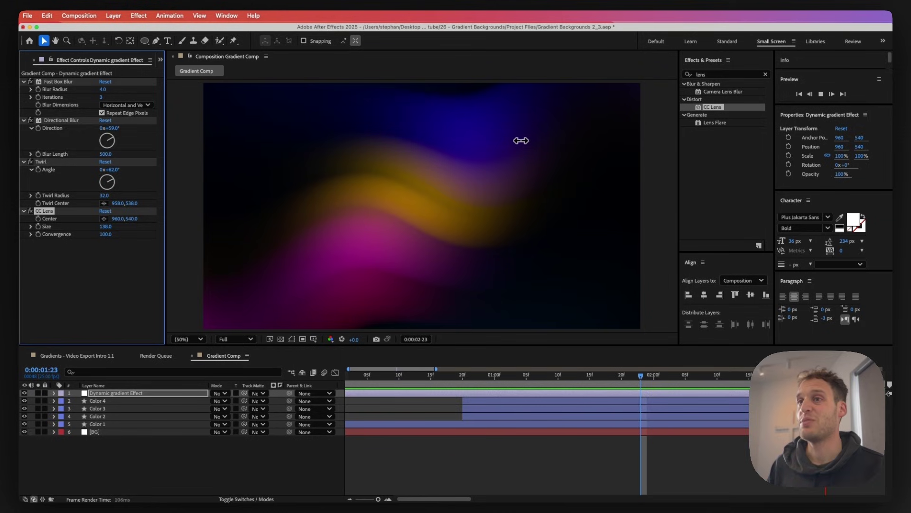
key("space")
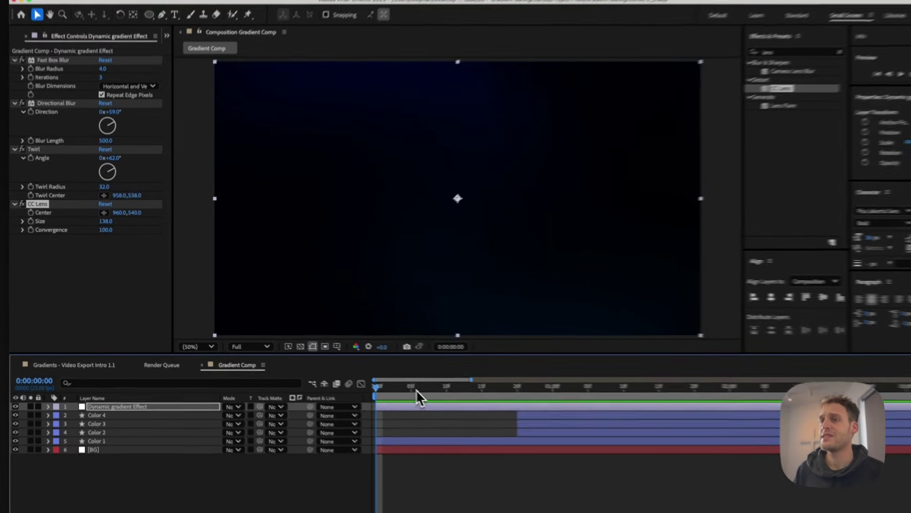
At 0:00:00:16, turn on keyframing for the Fast Box Blur radius, Directional Blur length and Twirl Angle
left_click(412, 375)
left_click_drag(488, 410, 512, 412)
left_click(37, 68)
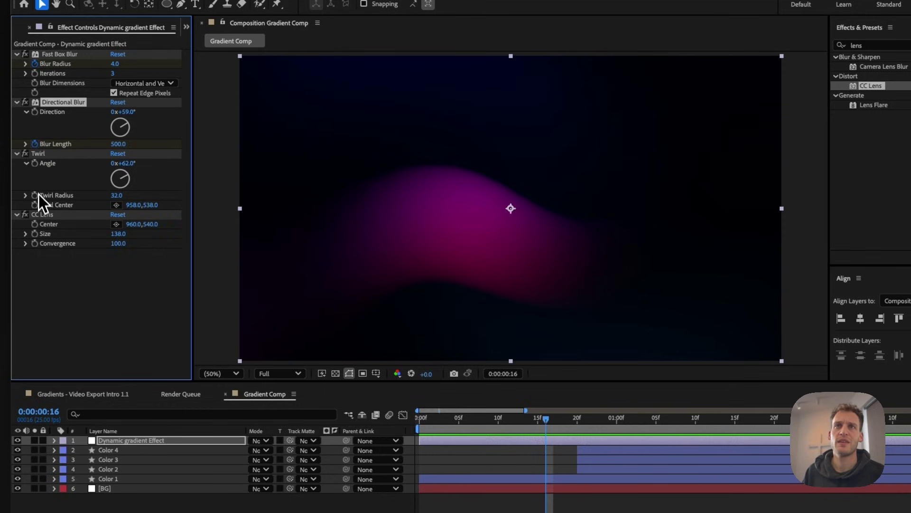
left_click(35, 163)
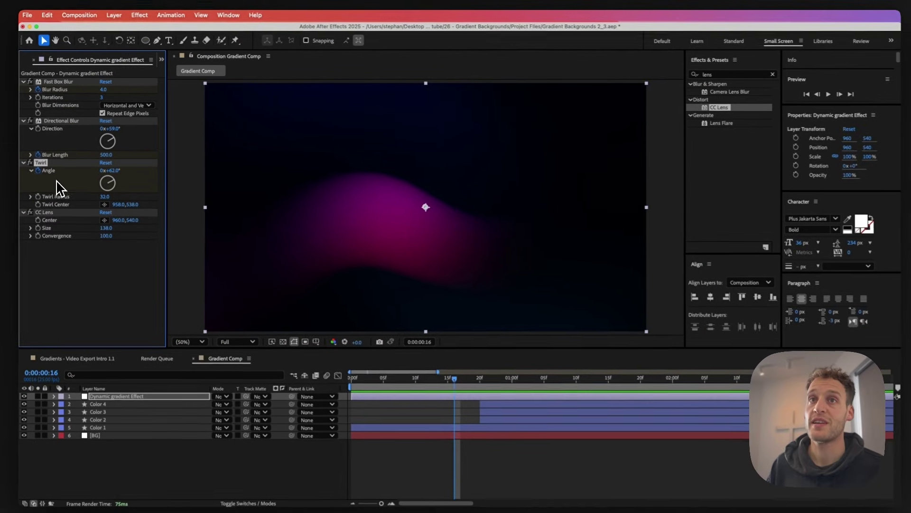
At 0:00:00:07, set the Twirl Angle to 0°, Blur Radius to 30 and Blur Length to 0, and preview the animation
mouse_move(408, 378)
left_mouse_down()
mouse_move(432, 383)
mouse_move(400, 385)
left_mouse_up()
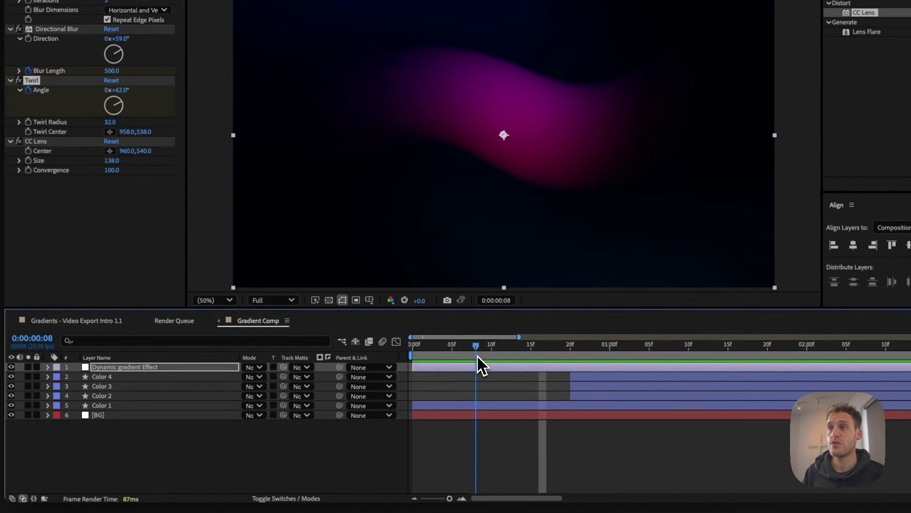
left_click_drag(479, 358, 473, 359)
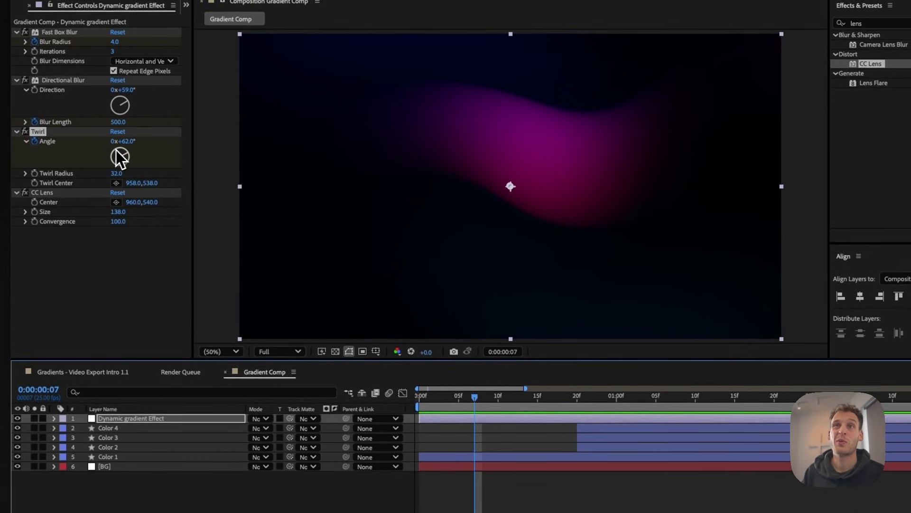
left_click(127, 144)
type("0")
key("Return")
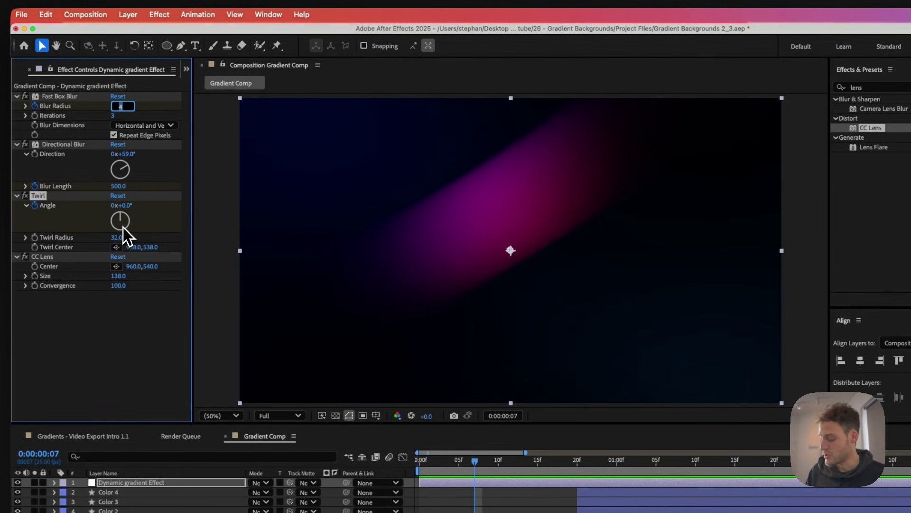
key("Return")
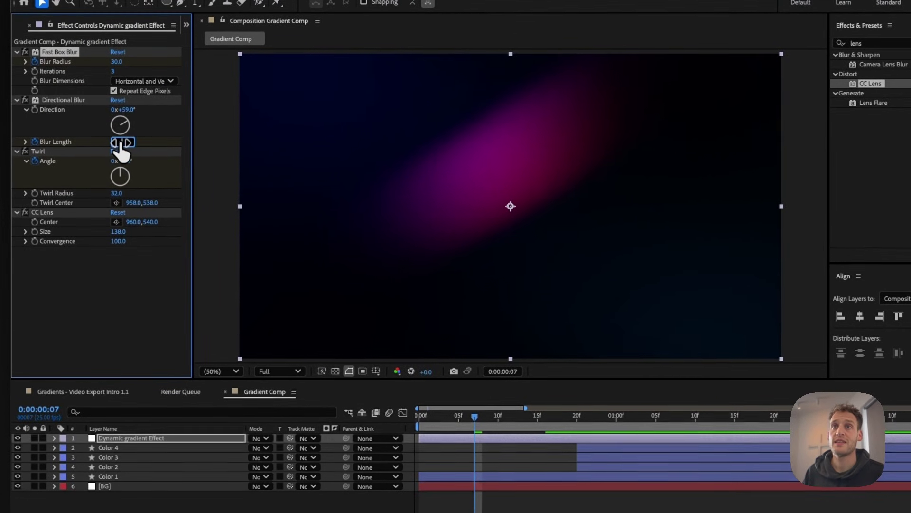
left_click_drag(108, 158, 108, 162)
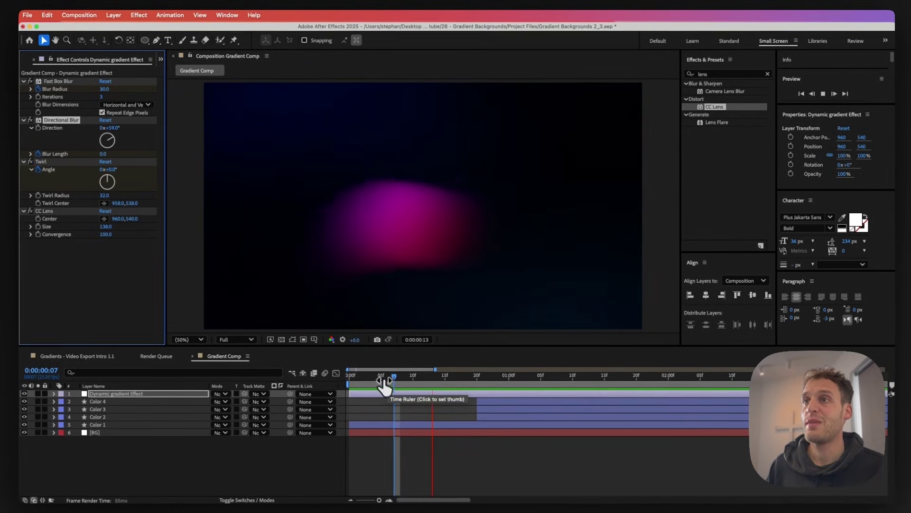
left_click(426, 393)
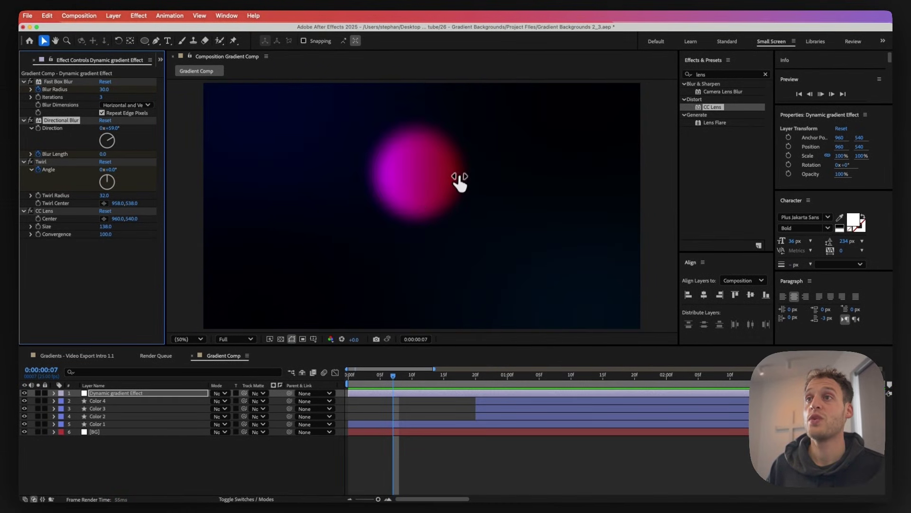
key("space")
key("space")
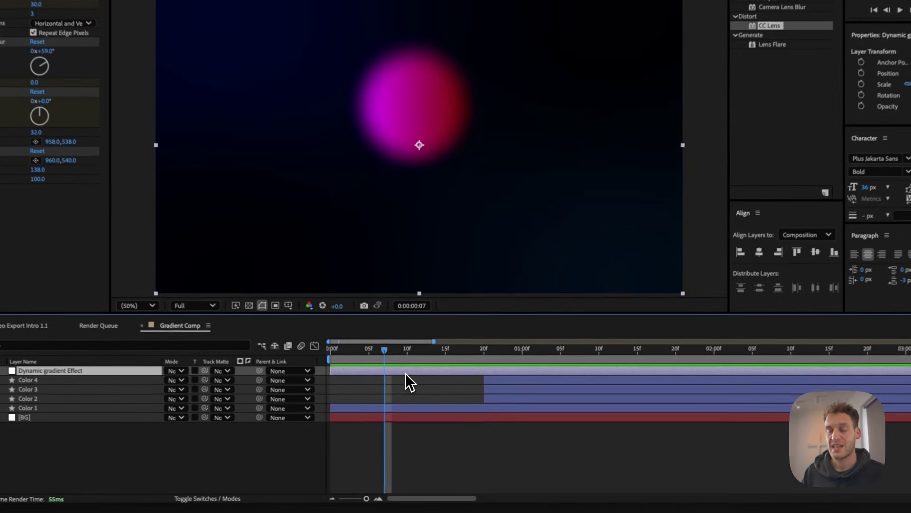
Move the adjustment layer's start keyframes to 0:00:00:01 and end keyframes to 0:00:01:01, easy-ease them all and play the result
key("u")
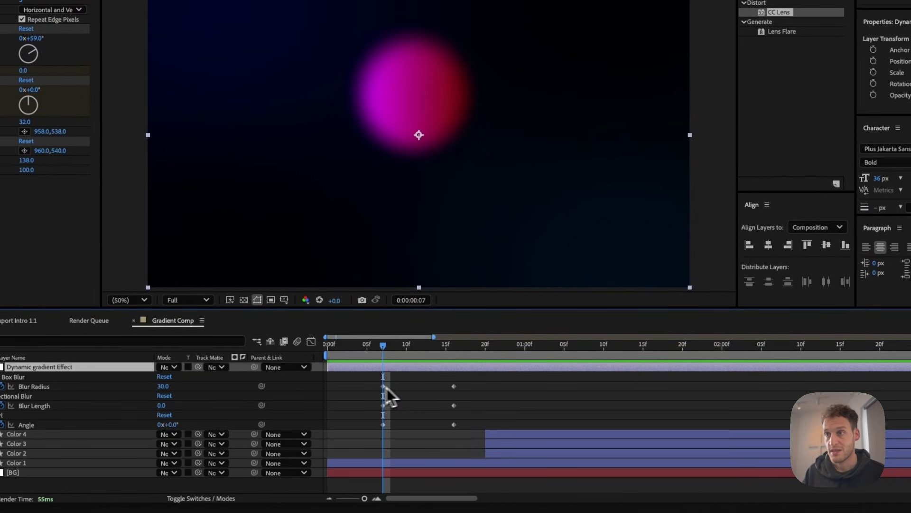
left_click_drag(359, 383, 338, 424)
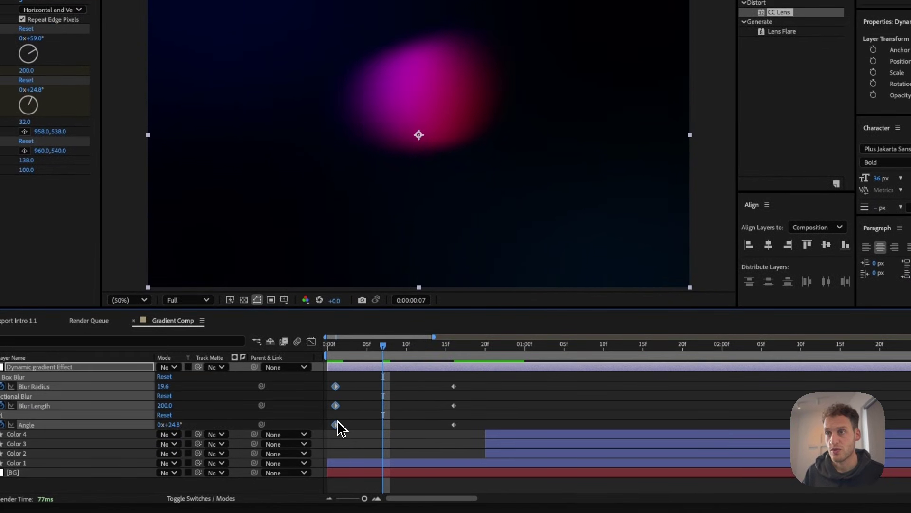
left_click_drag(464, 375, 532, 427)
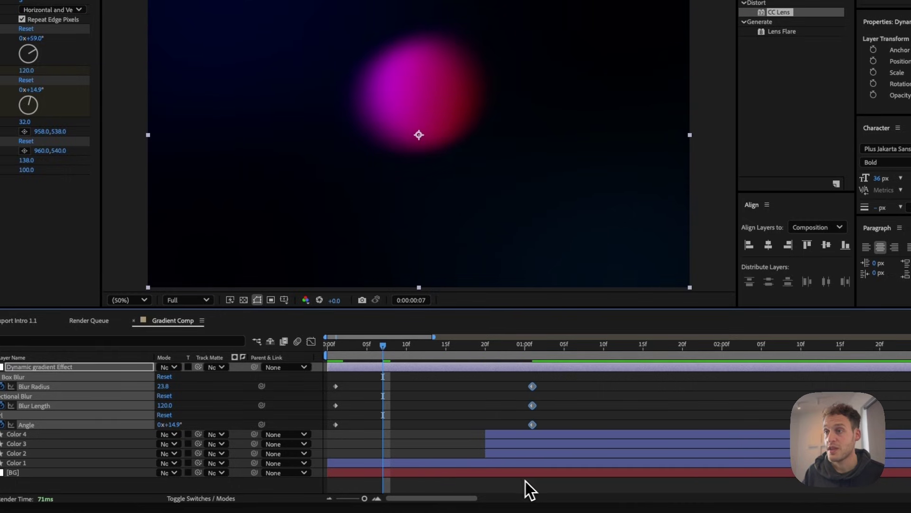
left_click_drag(576, 370, 324, 440)
key("F9")
key("space")
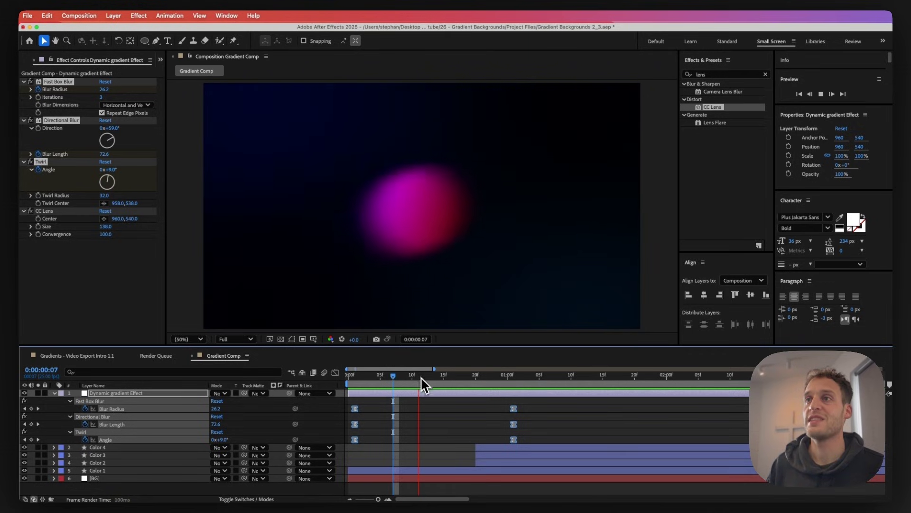
left_click(374, 408)
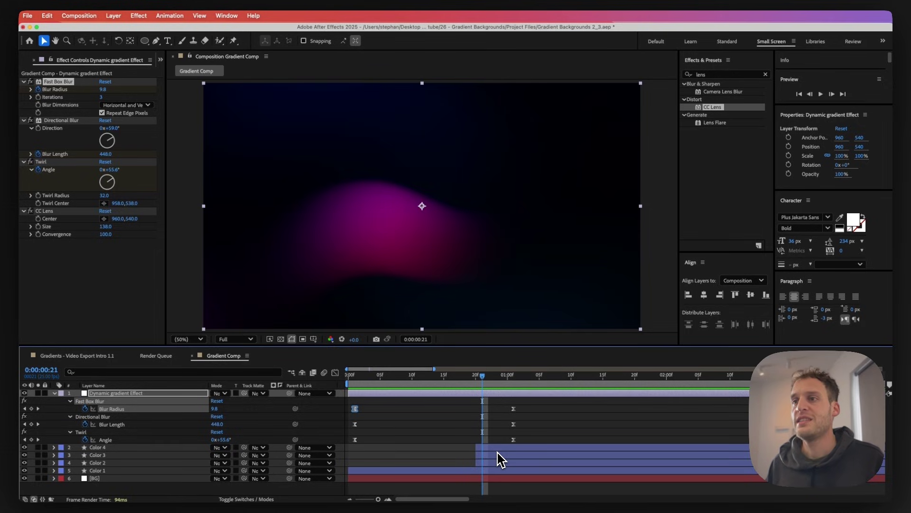
Keyframe the Twirl Angle at 205° at 0:00:04:24 and preview the longer swirl animation
left_click_drag(479, 383, 617, 404)
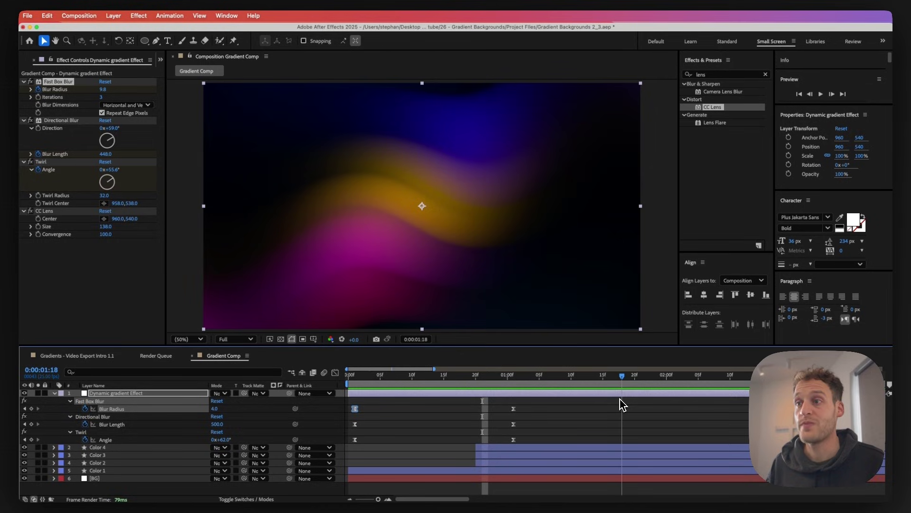
key("minus")
left_click_drag(423, 384, 496, 394)
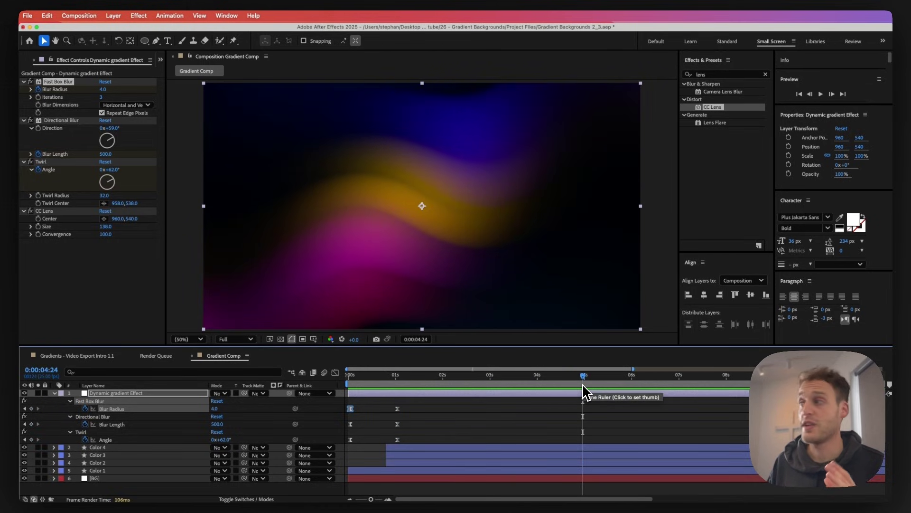
left_click(41, 162)
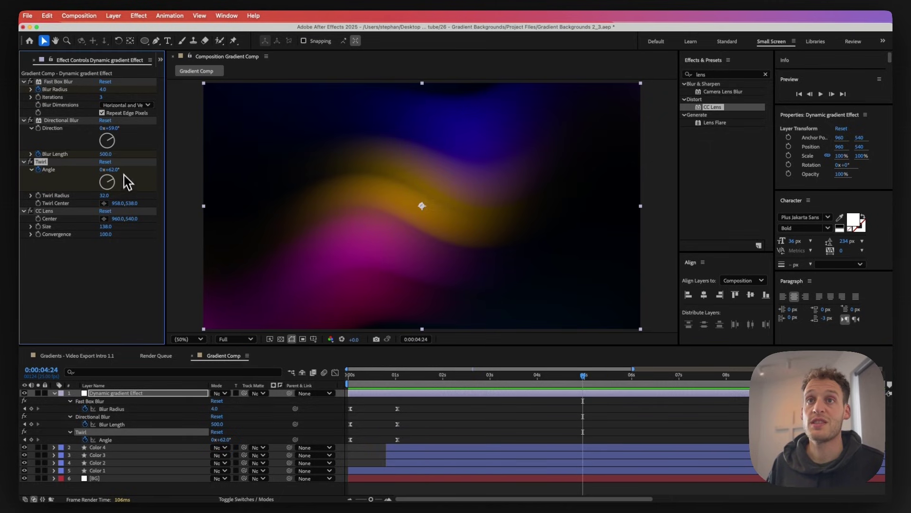
left_click_drag(112, 171, 190, 176)
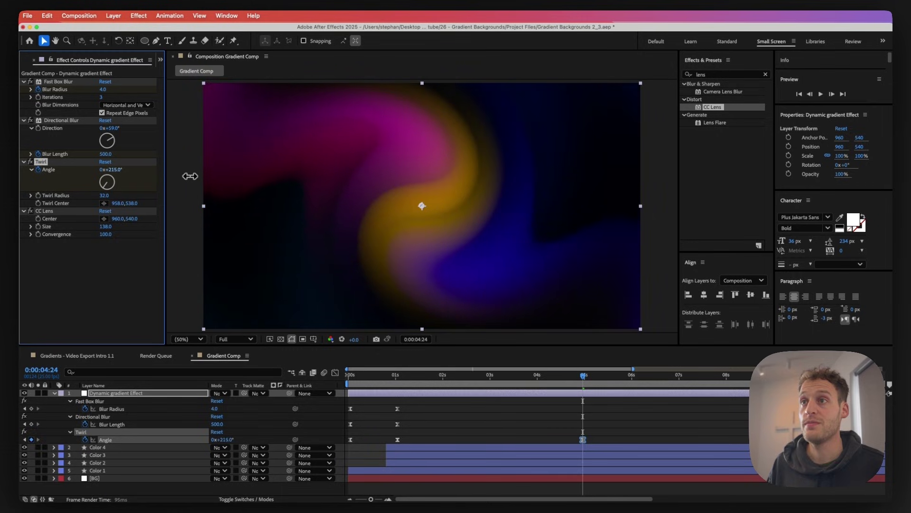
key("space")
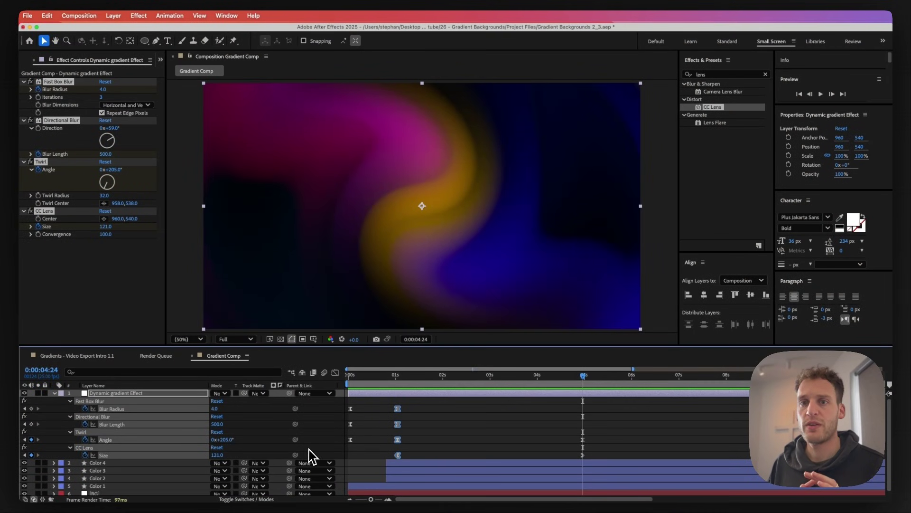
Create a new null object above all layers in Gradient Comp
left_click(114, 16)
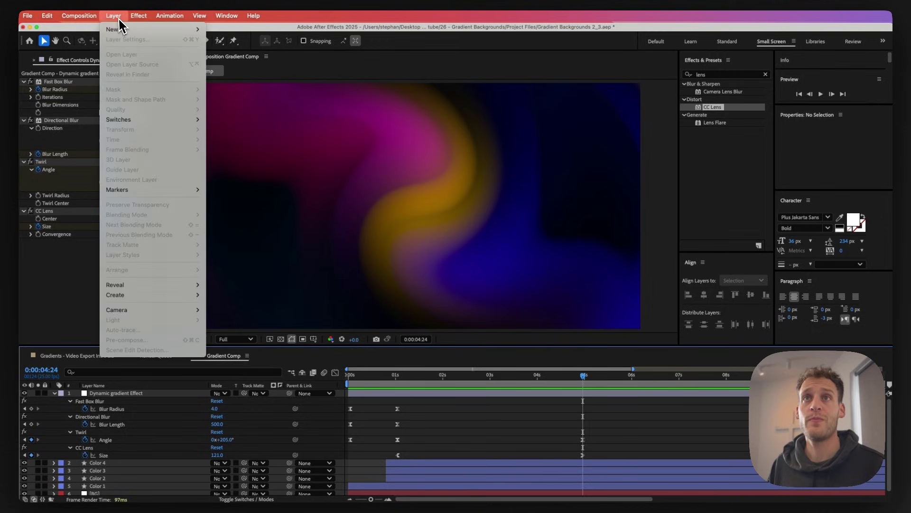
mouse_move(135, 34)
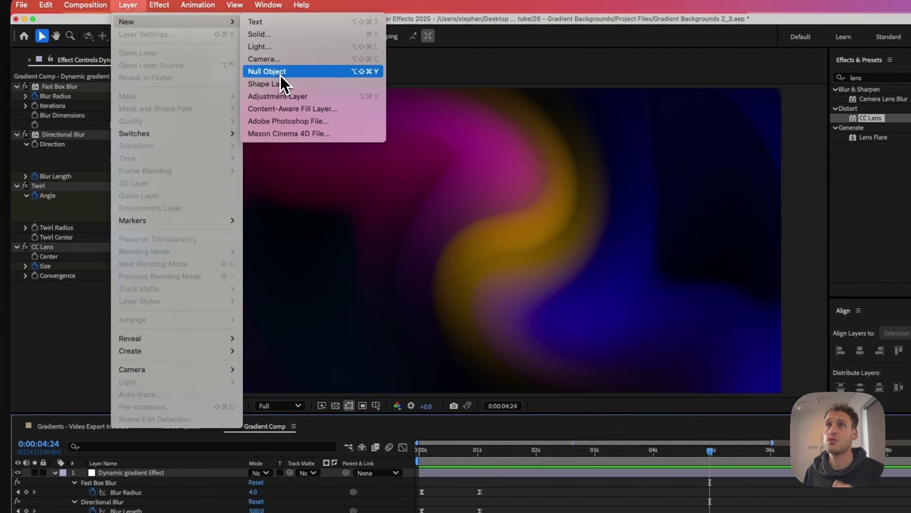
left_click(266, 71)
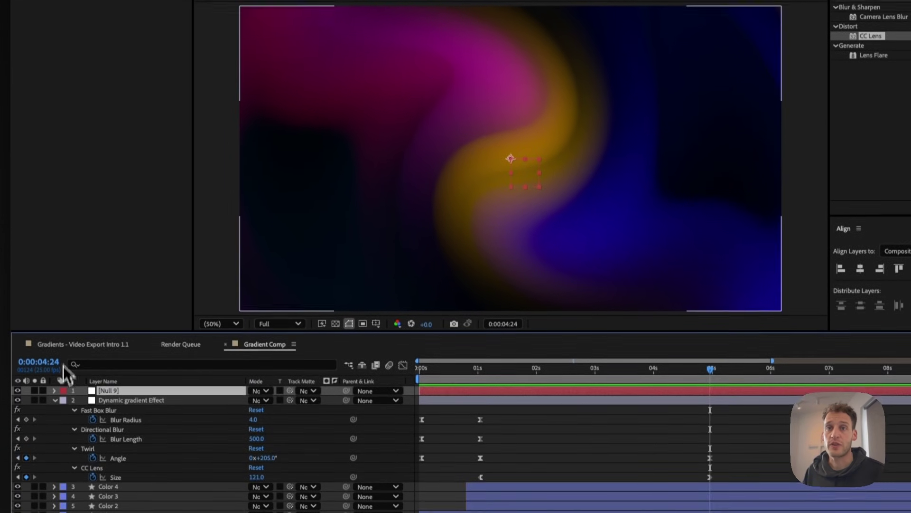
Collapse the adjustment layer's properties and parent the Color 1 to Color 4 layers to the new null object
left_click(55, 482)
left_click(101, 406)
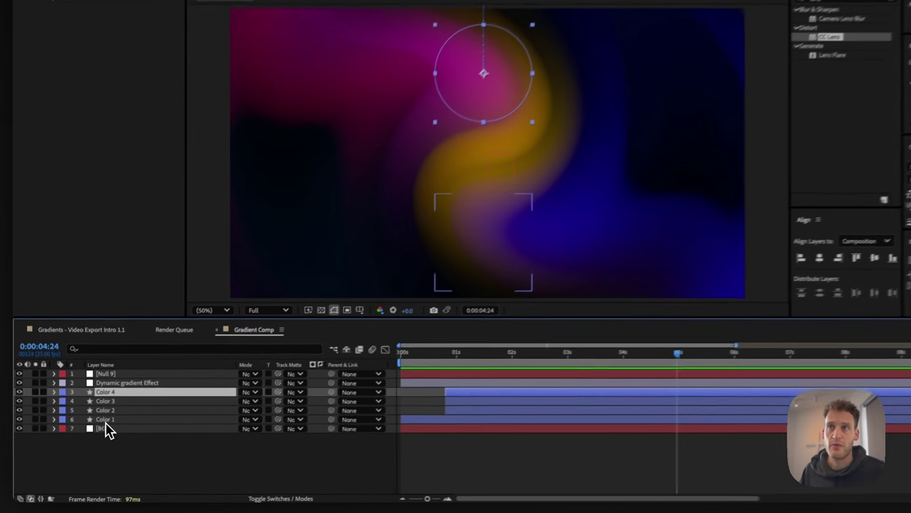
left_click(98, 432, "shift")
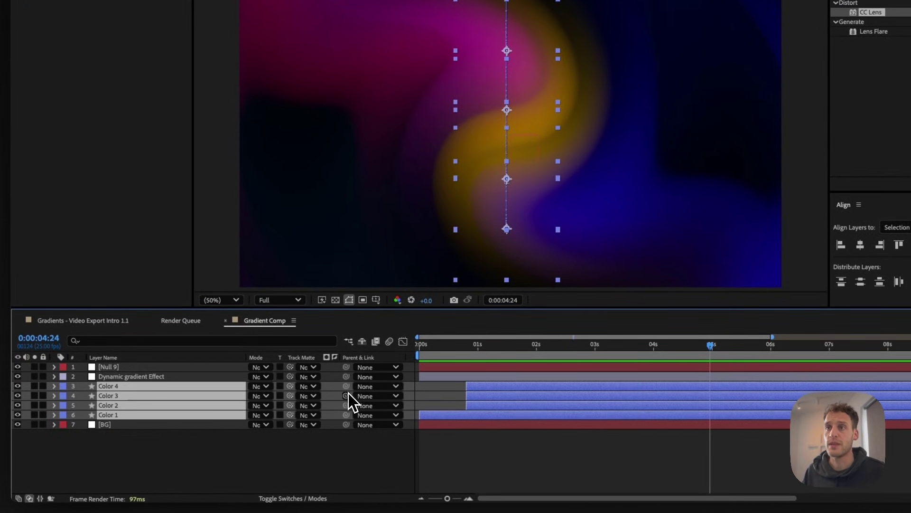
left_click_drag(148, 377, 133, 368)
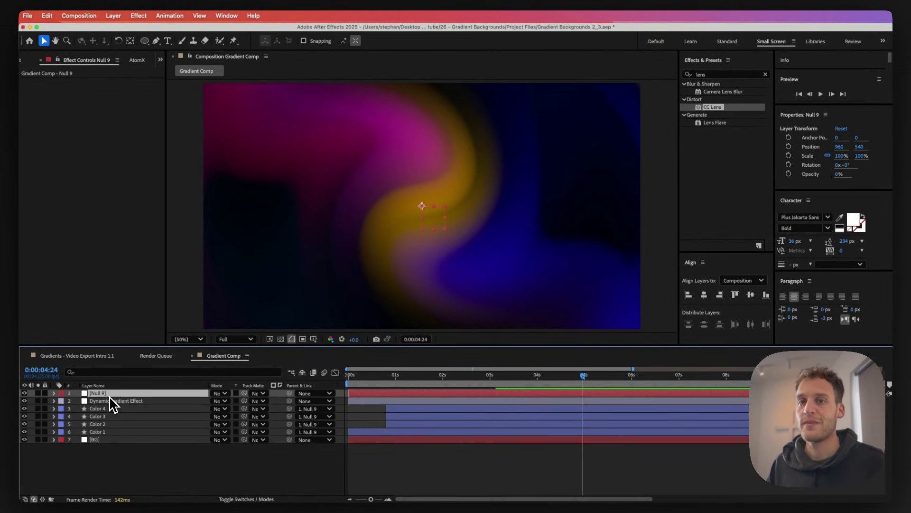
Reveal the Dynamic gradient Effect layer's keyframes and line up the current time with its middle Twirl Angle keyframe at 0:00:01:01
left_click(409, 375)
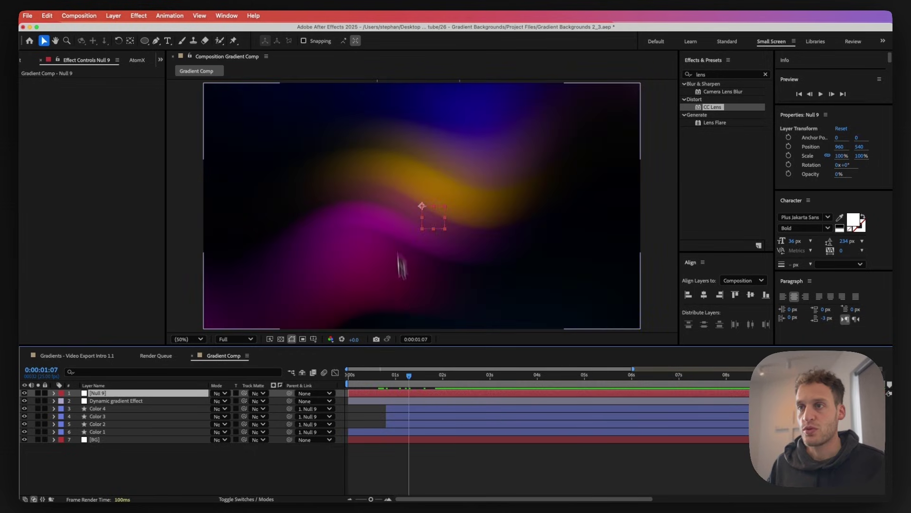
left_click(409, 401)
key("u")
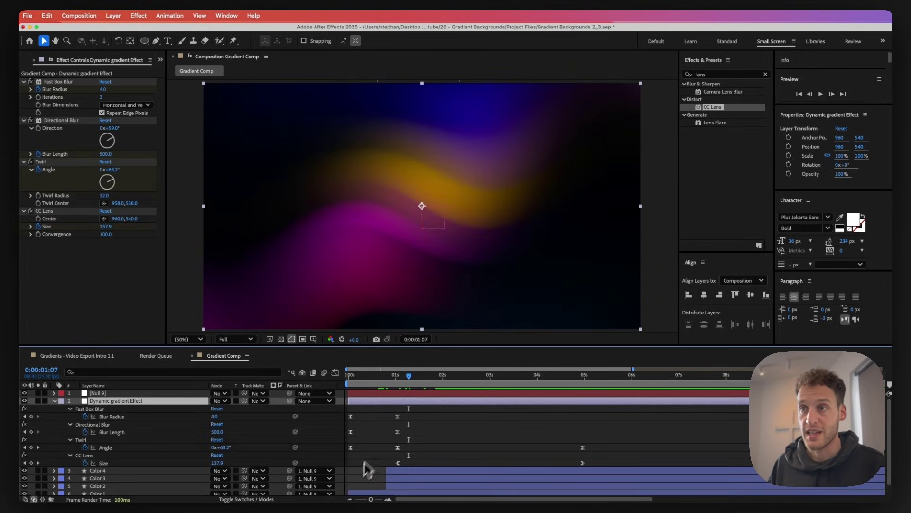
left_click(398, 376)
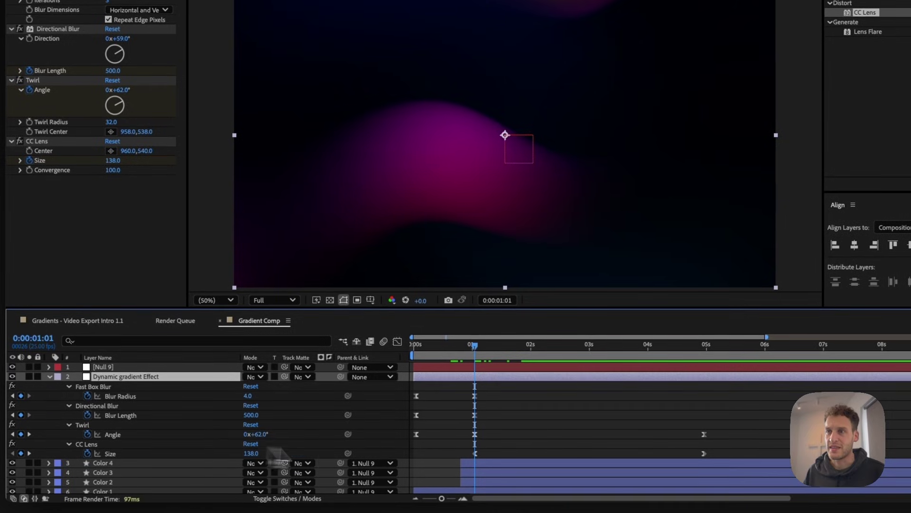
left_click(475, 435)
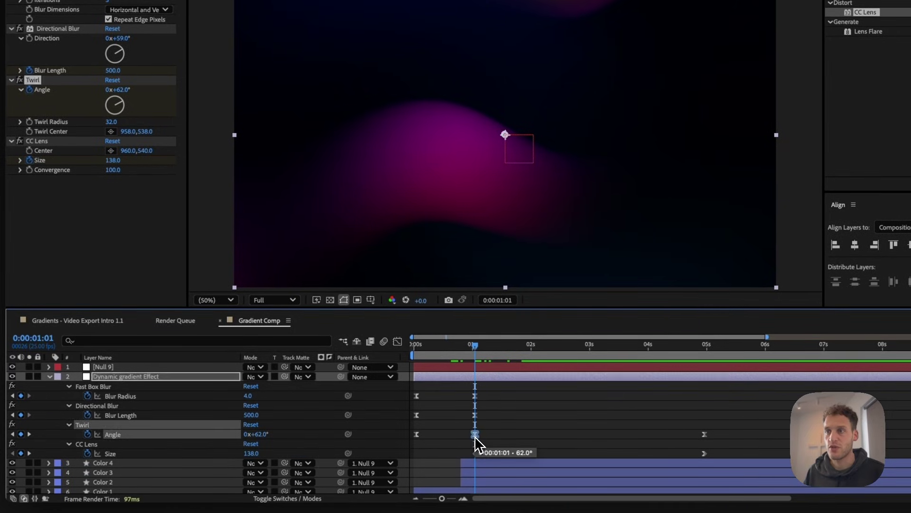
left_click(706, 435)
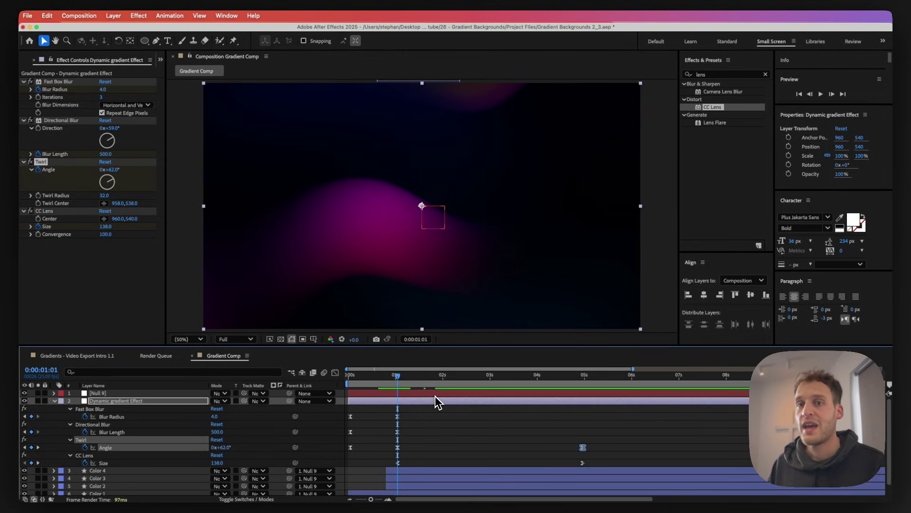
Keyframe the null's Rotation at 0° at 0:00:01:01 and at 180° at 0:00:04:24
left_click(435, 396)
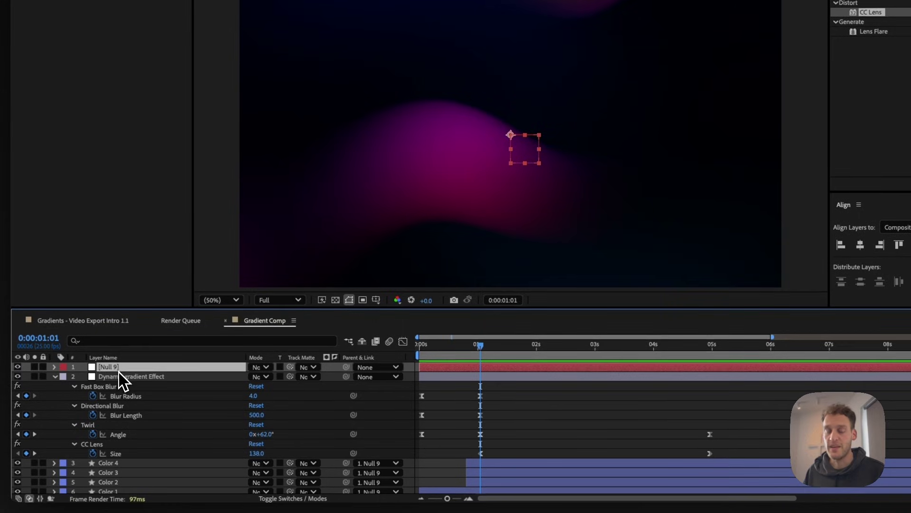
key("r")
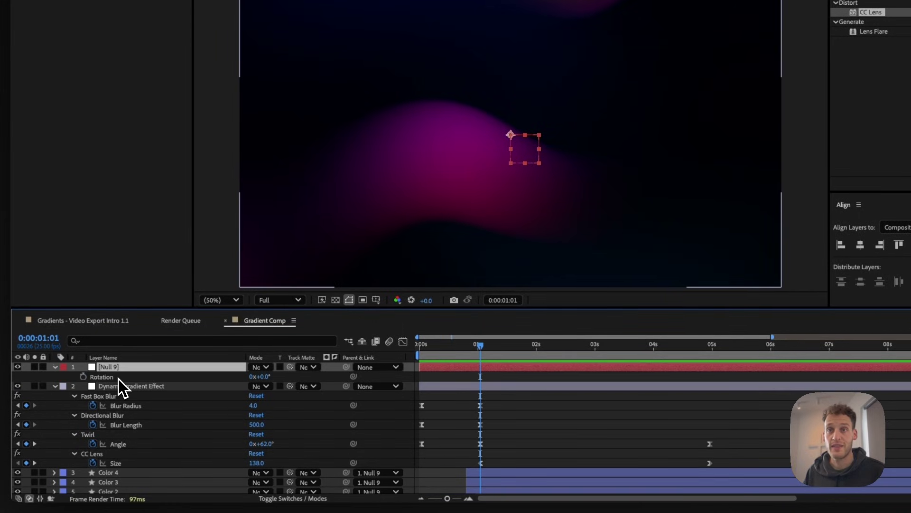
left_click(83, 377)
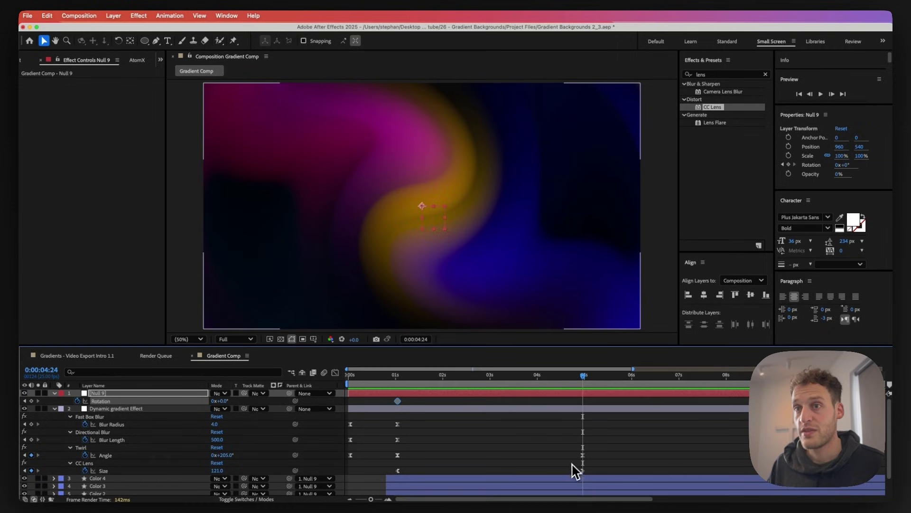
left_click_drag(224, 406, 289, 404)
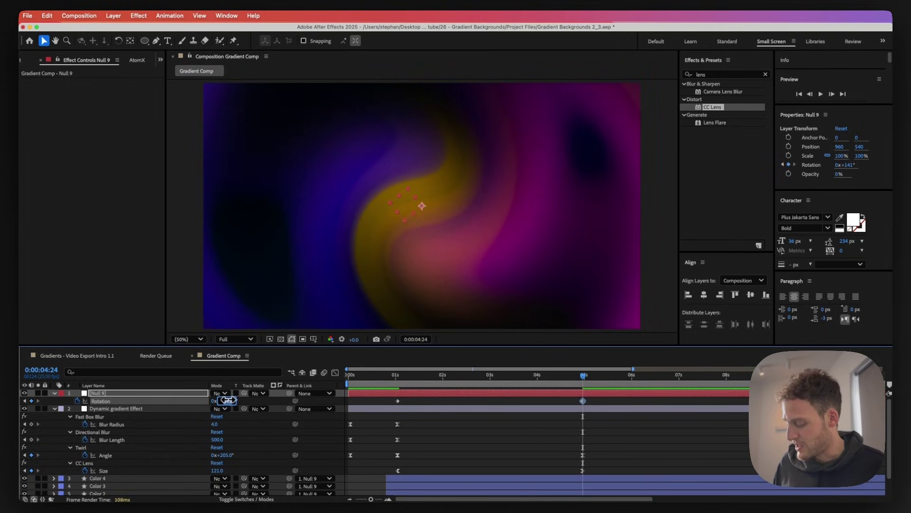
left_click_drag(228, 400, 247, 401)
Easy-ease both Rotation keyframes of the null
left_click_drag(377, 398, 591, 405)
left_click_drag(632, 380, 633, 381)
key("F9")
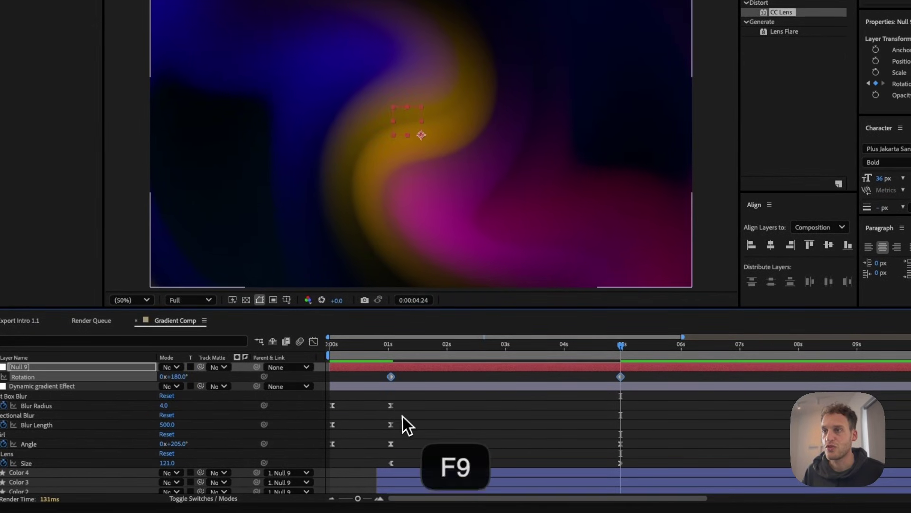
Lengthen the last Rotation keyframe's ease in the speed graph so the speed peaks just before 0:00:02:00, and play the result
left_click(313, 343)
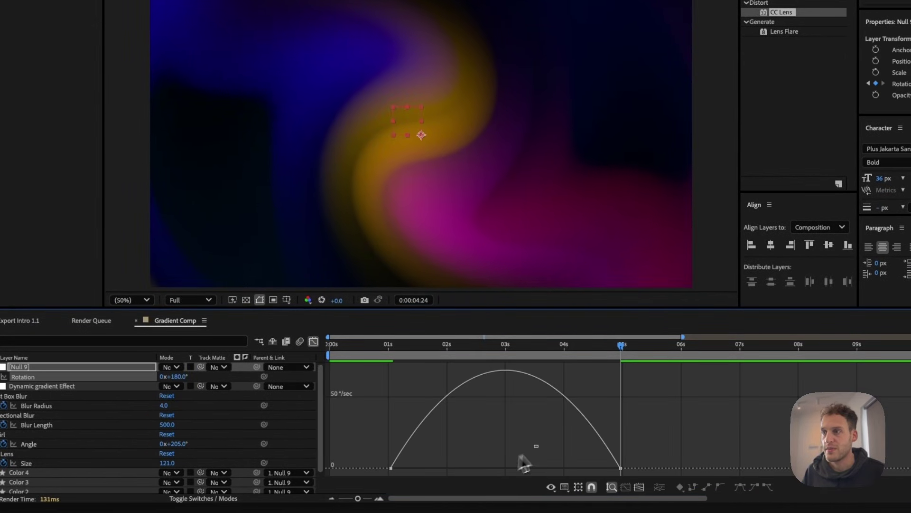
left_click_drag(524, 462, 655, 485)
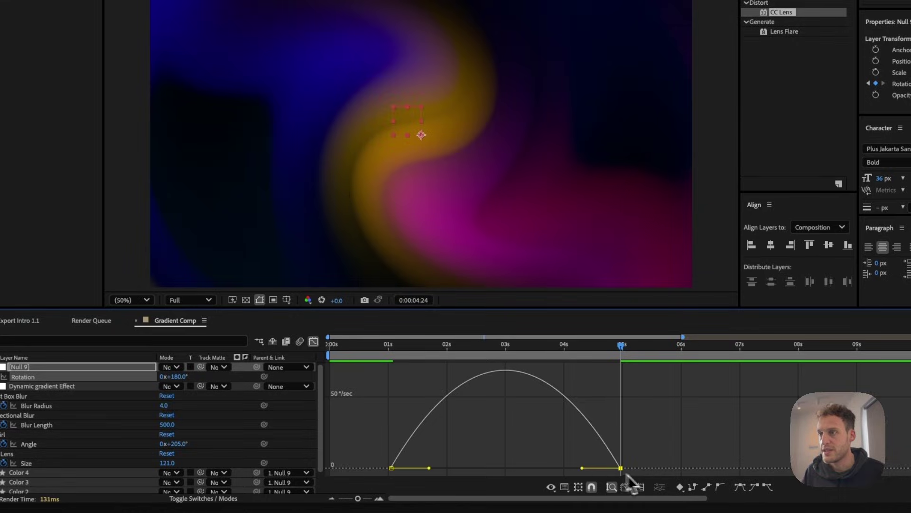
left_click_drag(581, 468, 515, 472)
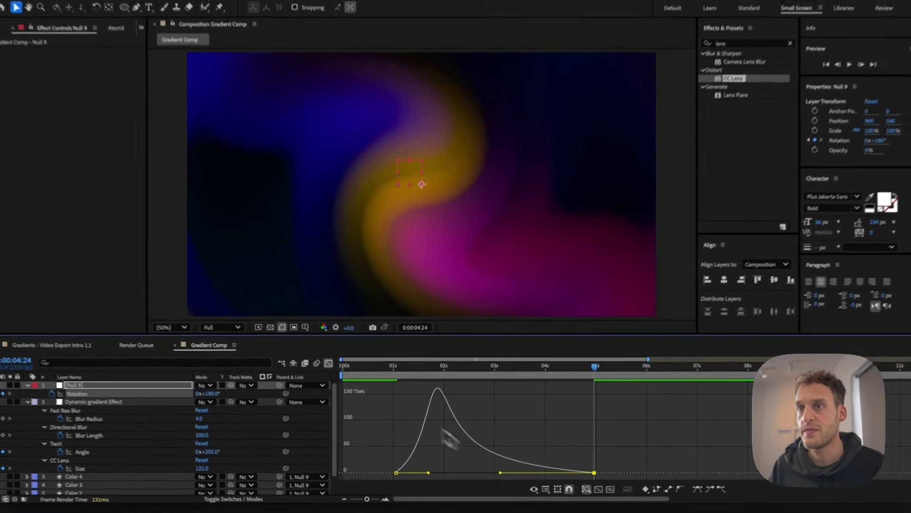
key("shift+F3")
key("space")
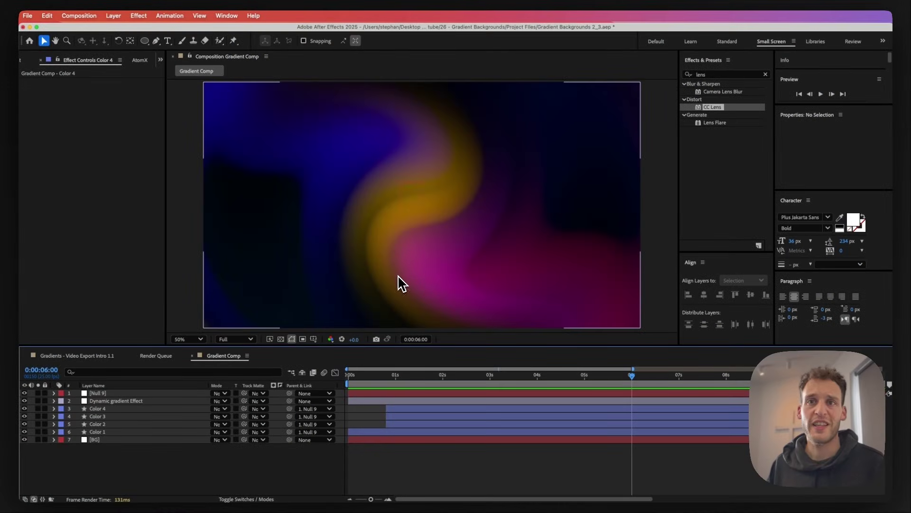
Keyframe the Position of Color 1 to Color 4 at 0:00:06:00 by moving all four circles straight down below the composition frame
left_click(107, 409)
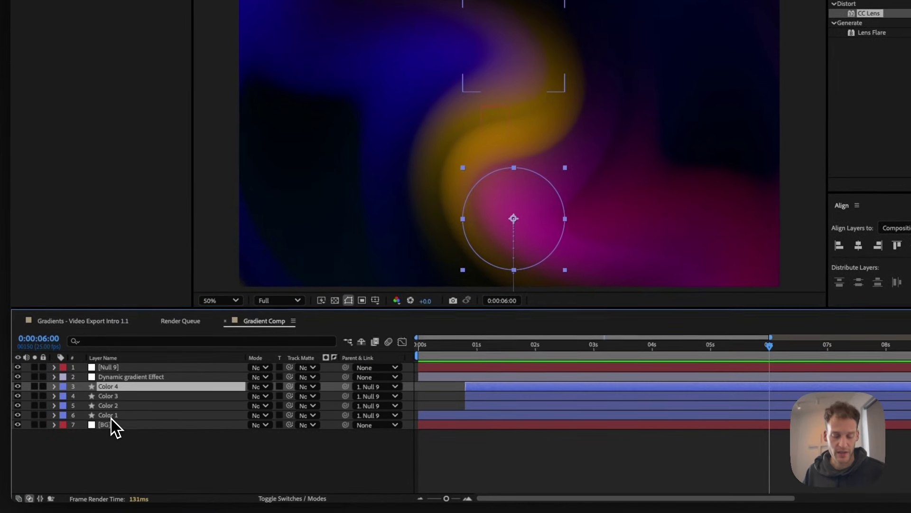
left_click(110, 416, "shift")
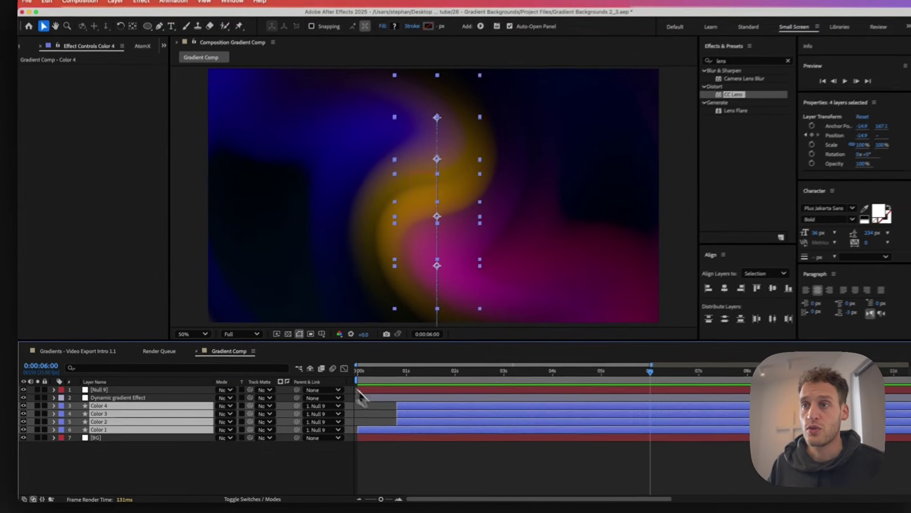
key("p")
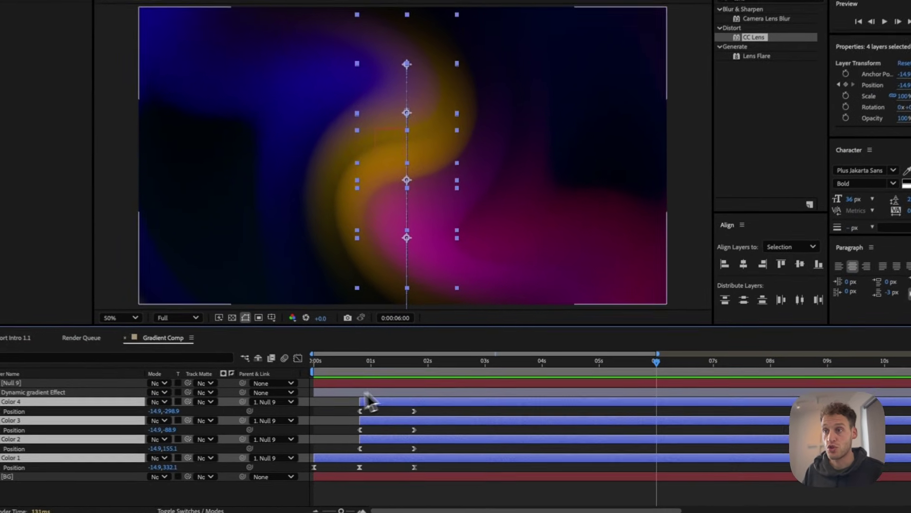
scroll(519, 270, "down", 2)
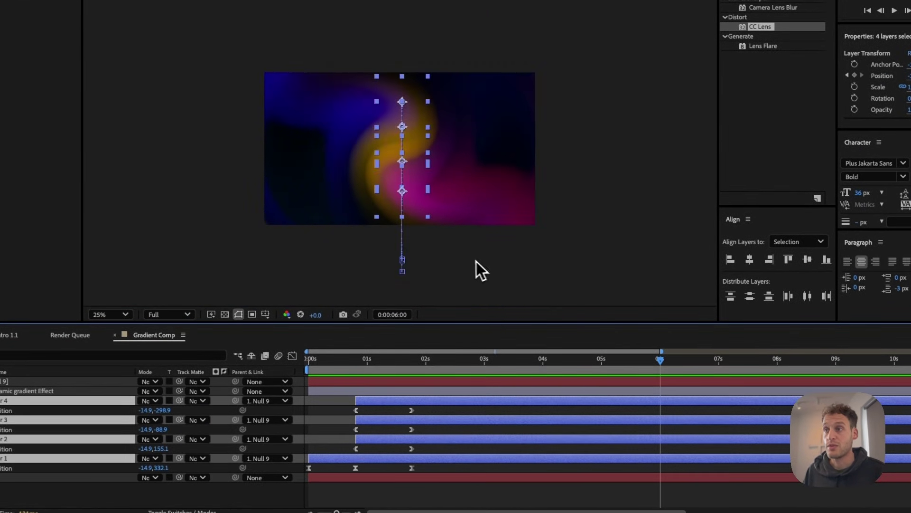
scroll(476, 262, "down", 1)
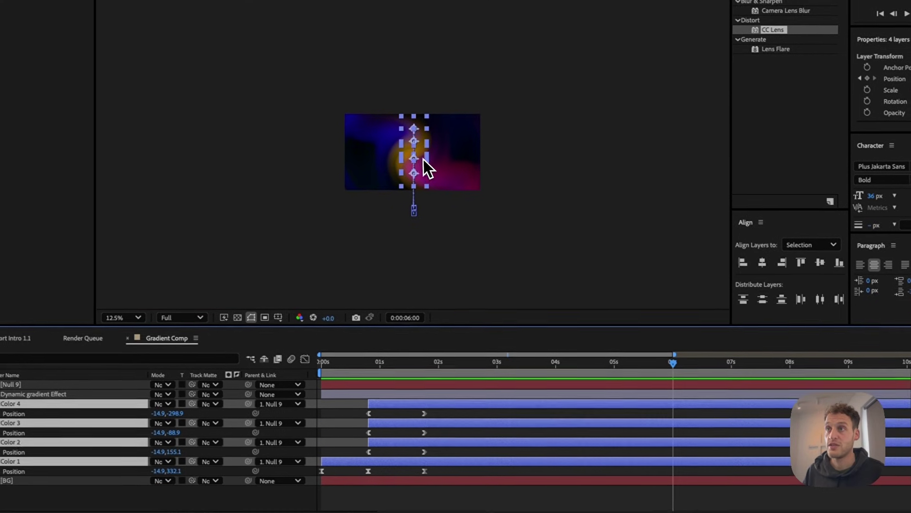
left_click_drag(423, 160, 434, 246)
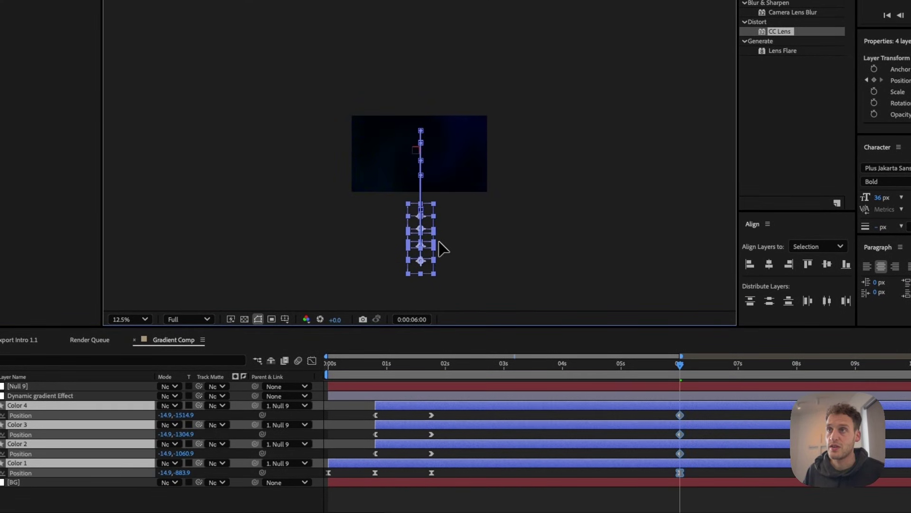
Easy-ease the new Position keyframes and reshape the circles' exit speed curve so it peaks early, around 0:00:02:15
key("F9")
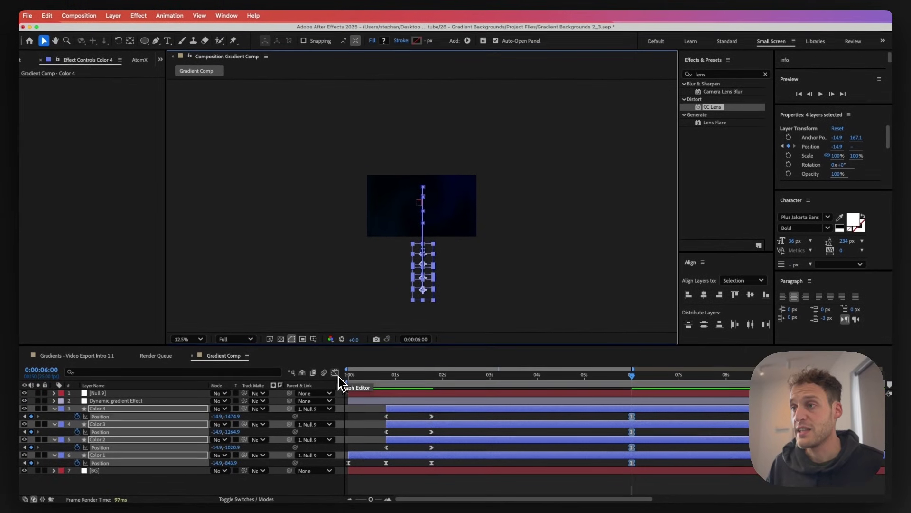
key("period")
left_click(335, 372)
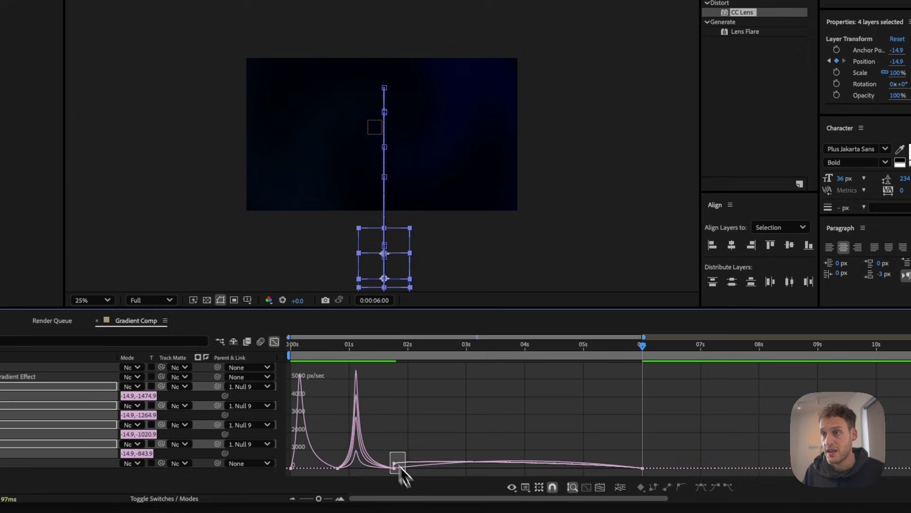
left_click_drag(399, 467, 403, 470)
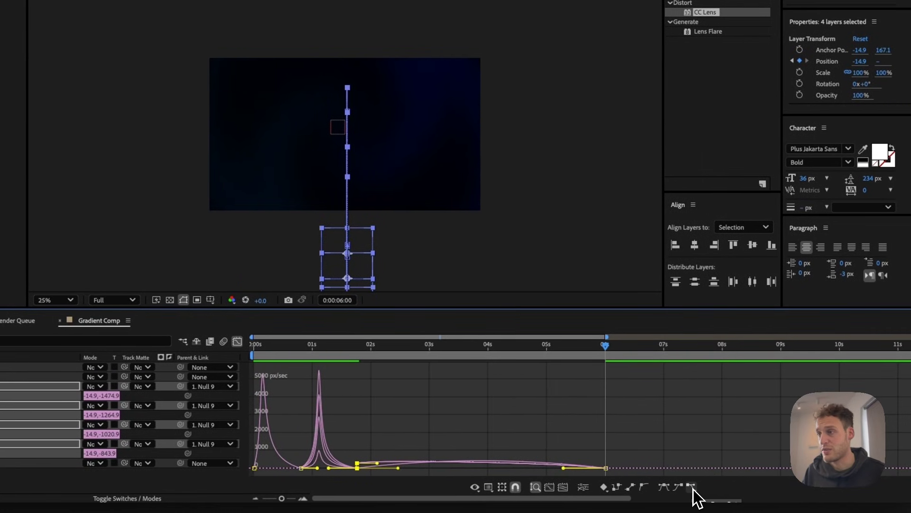
left_click_drag(641, 472, 582, 432)
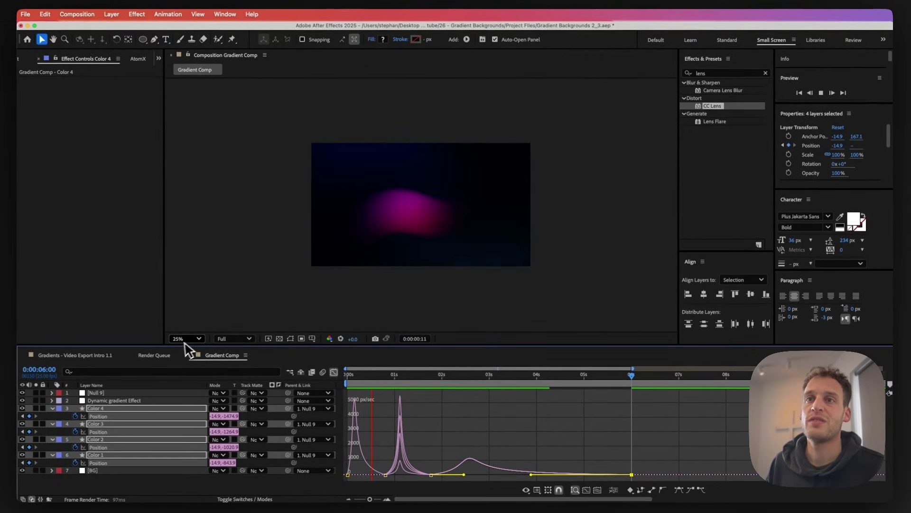
Fit the composition to the viewer and play the finished animation with the circles' exit
left_click(48, 300)
left_click(188, 445)
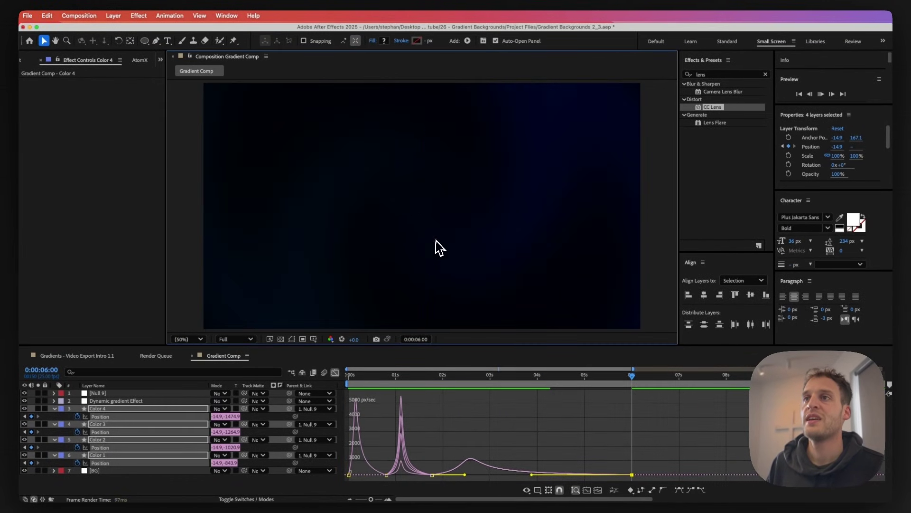
key("space")
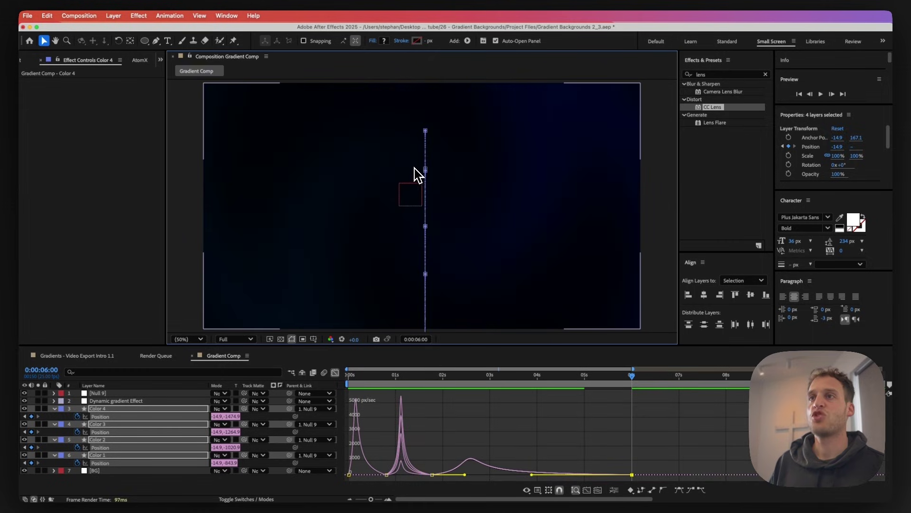
key("space")
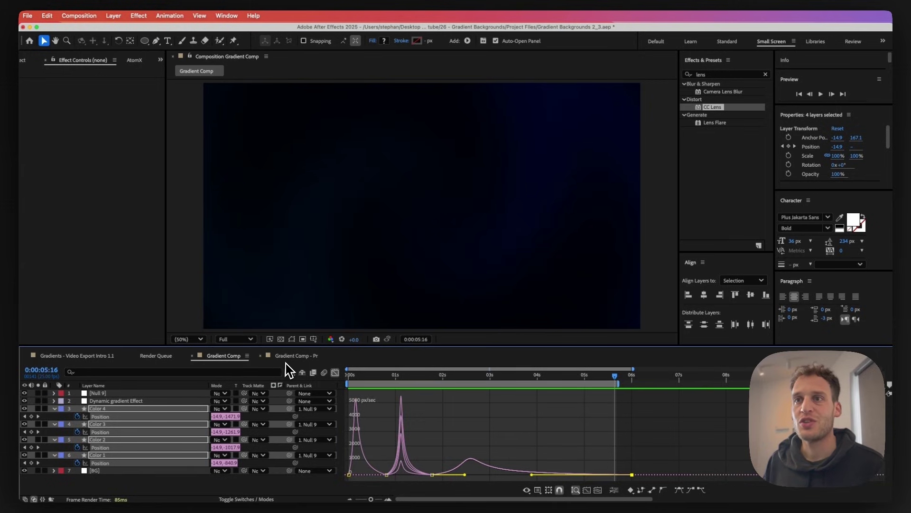
Switch to the Gradient Comp - Pr composition and scrub through the unblurred circles' motion to 0:00:02:01
left_click(288, 357)
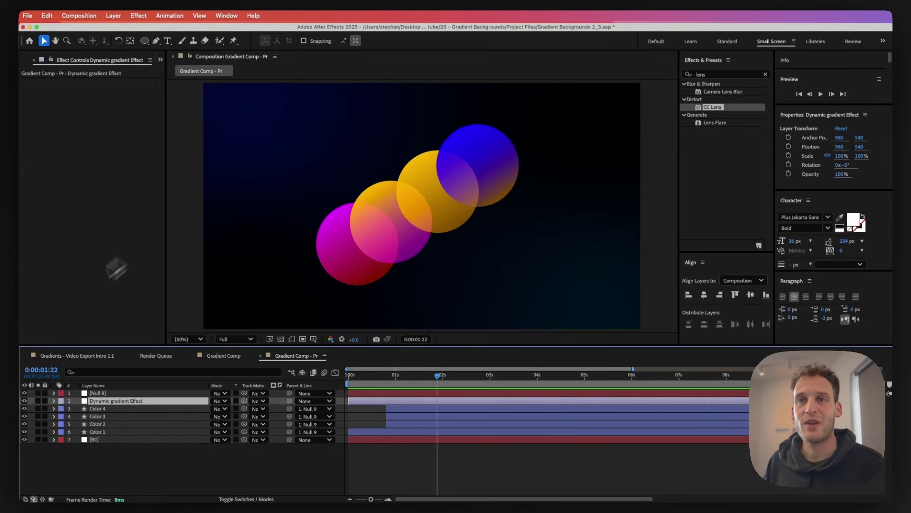
left_click(409, 380)
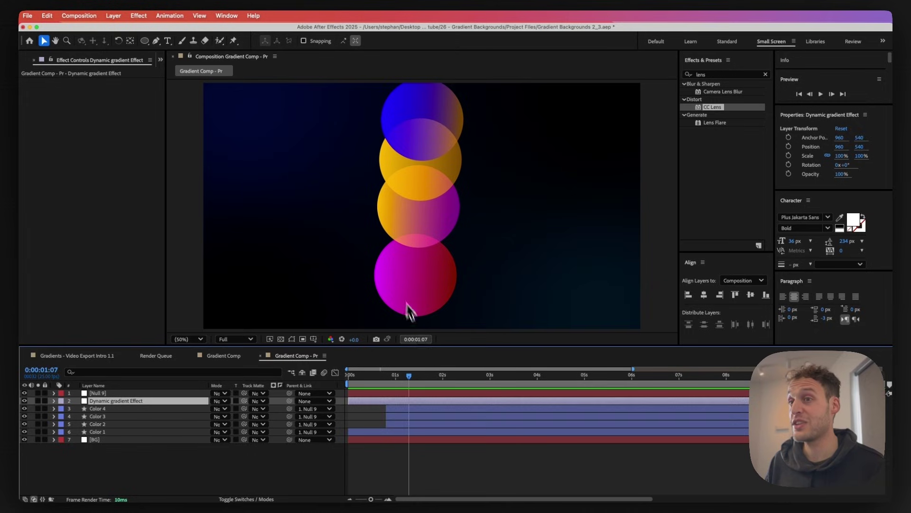
left_click_drag(414, 373, 437, 384)
mouse_move(453, 394)
left_mouse_down()
mouse_move(464, 392)
mouse_move(446, 393)
left_mouse_up()
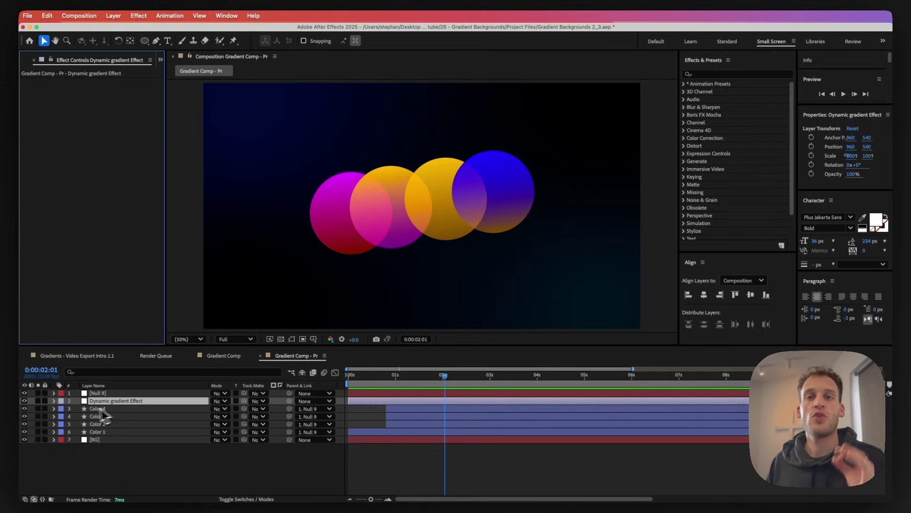
Apply the Dynamic Gradient user preset from the Neuronfx - Gradient Presets folder to the Dynamic gradient Effect layer
left_click(105, 404)
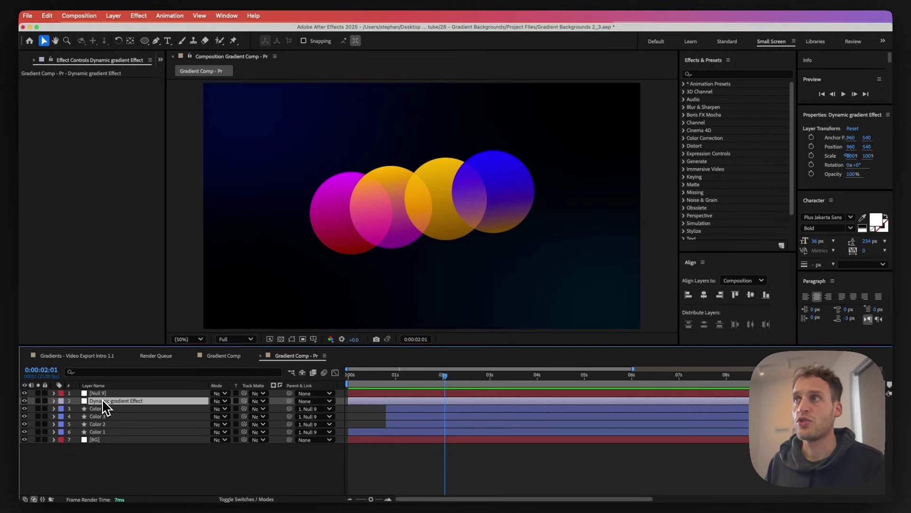
left_click(684, 84)
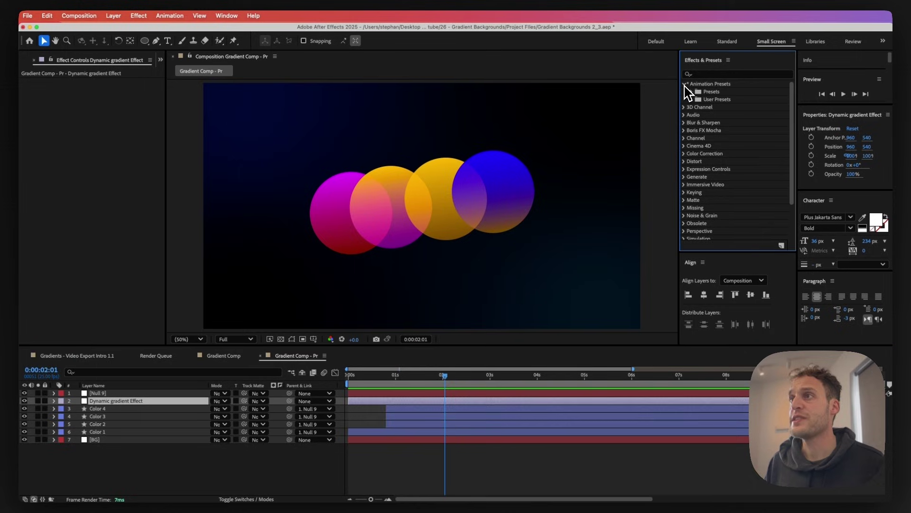
left_click(692, 99)
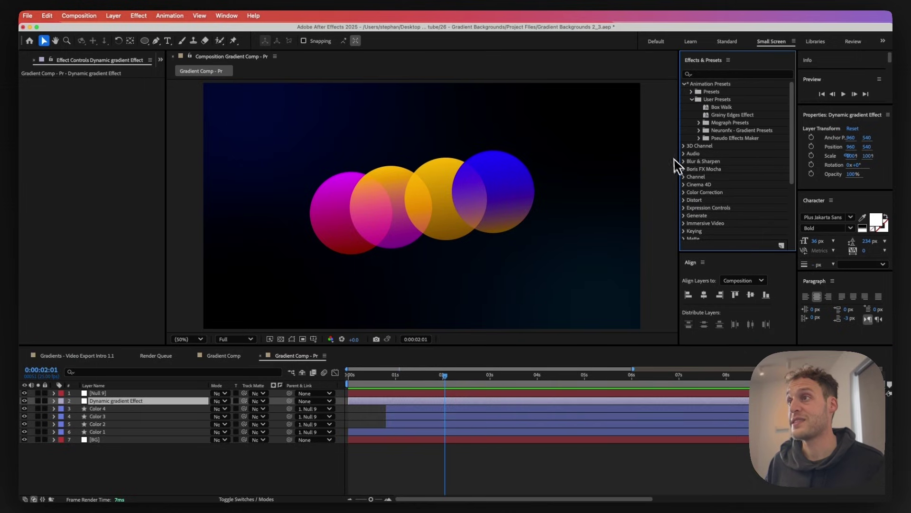
left_click(699, 131)
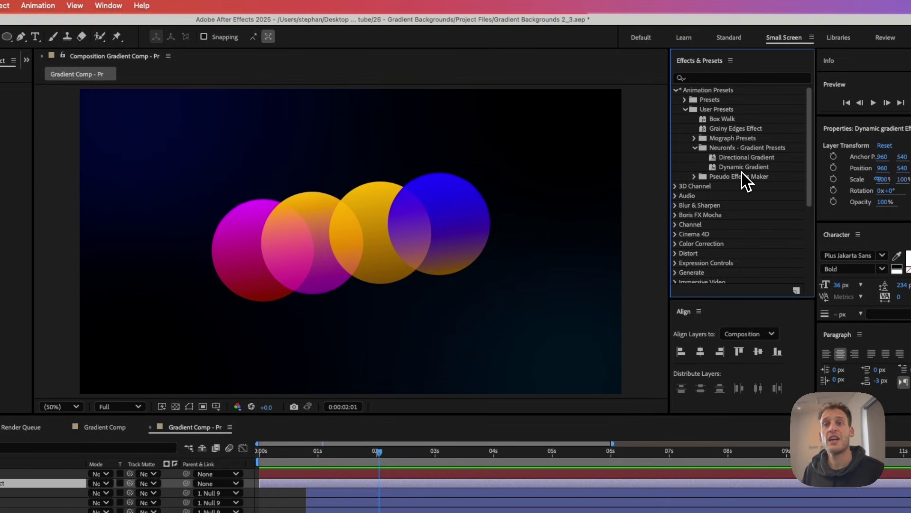
double_click(742, 169)
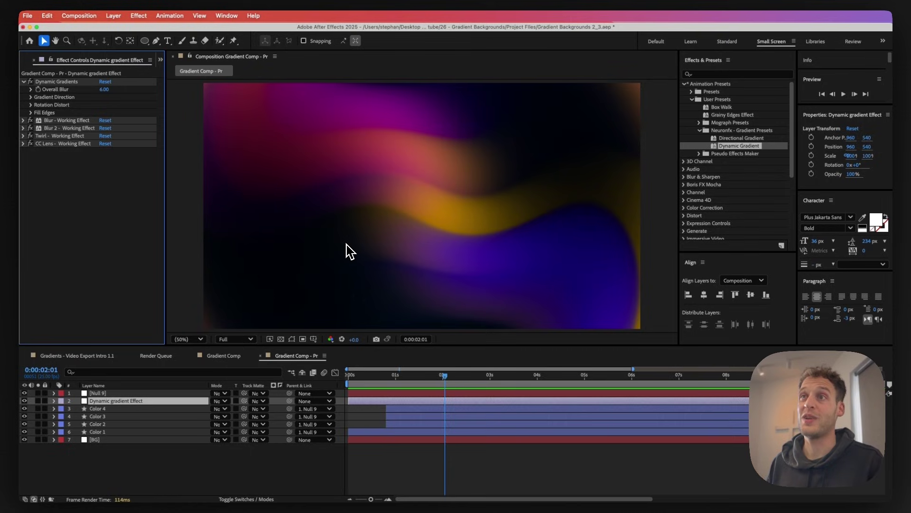
Play the animation with the applied Dynamic Gradient preset, then move the time to 0:00:01:22
key("space")
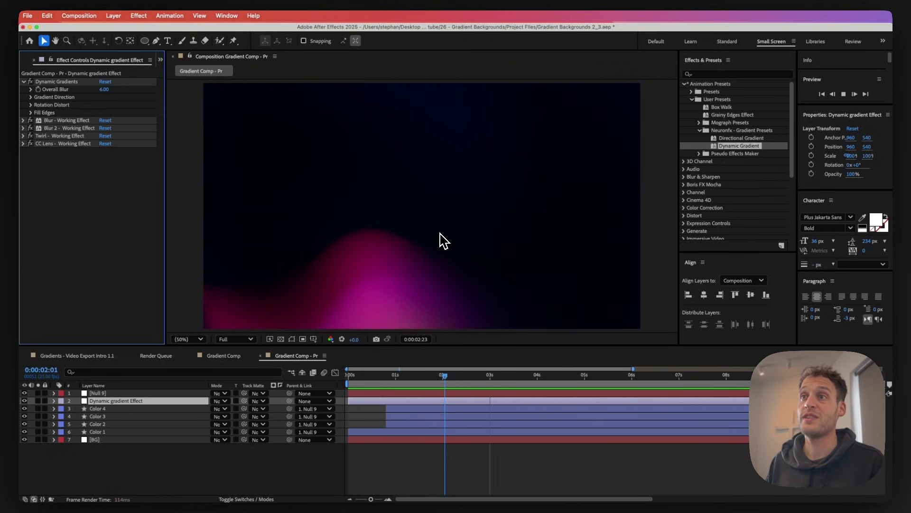
key("space")
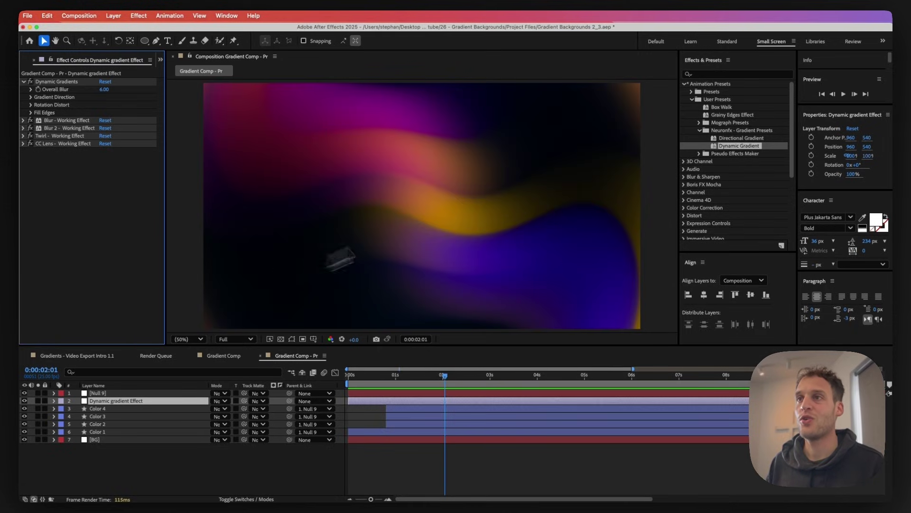
left_click(437, 375)
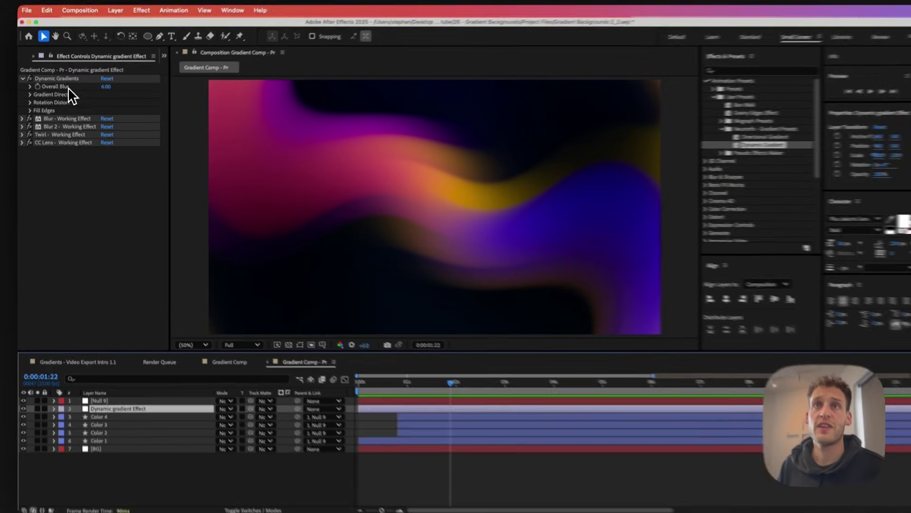
Raise the Dynamic Gradients Overall Blur to 9, checking the gradient at 0:00:02:03
left_click(57, 82)
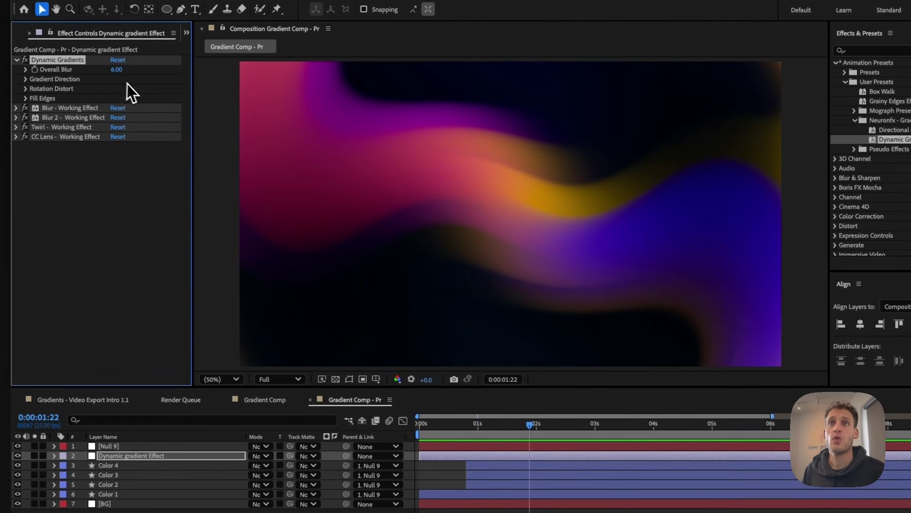
left_click_drag(117, 69, 140, 73)
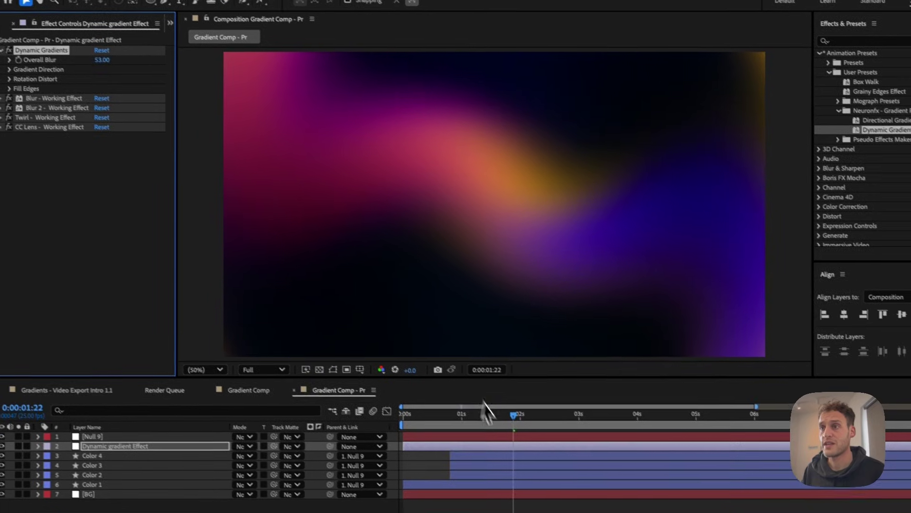
left_click_drag(515, 434, 508, 415)
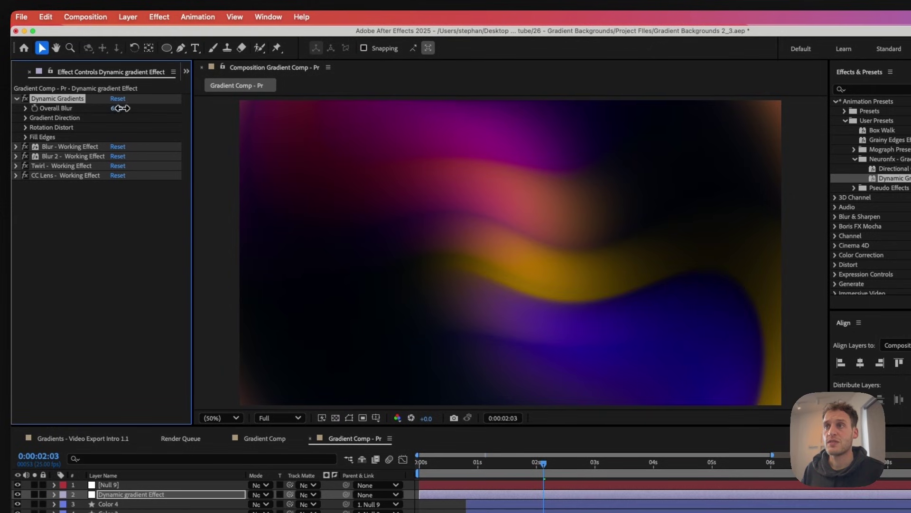
In the Dynamic Gradients effect, set the Gradient Direction amount to 265 and its angle to 47°
left_click(25, 118)
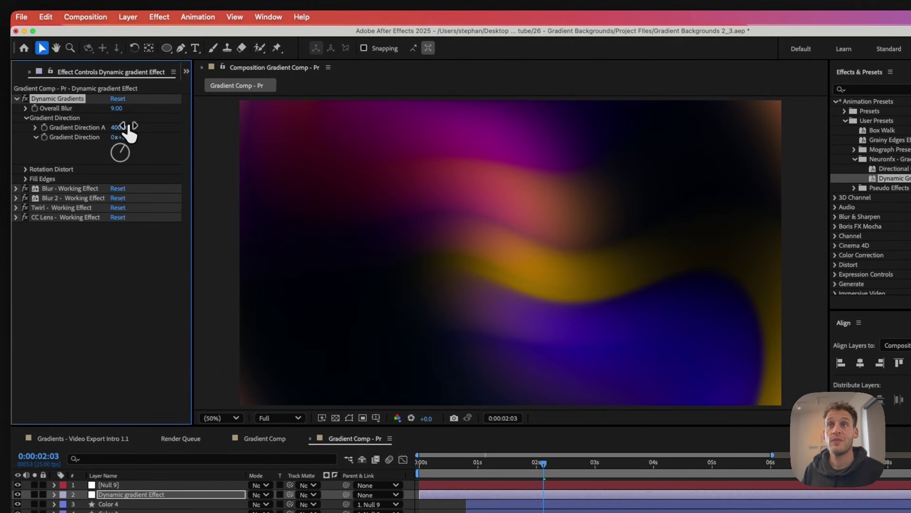
left_click_drag(126, 128, 95, 128)
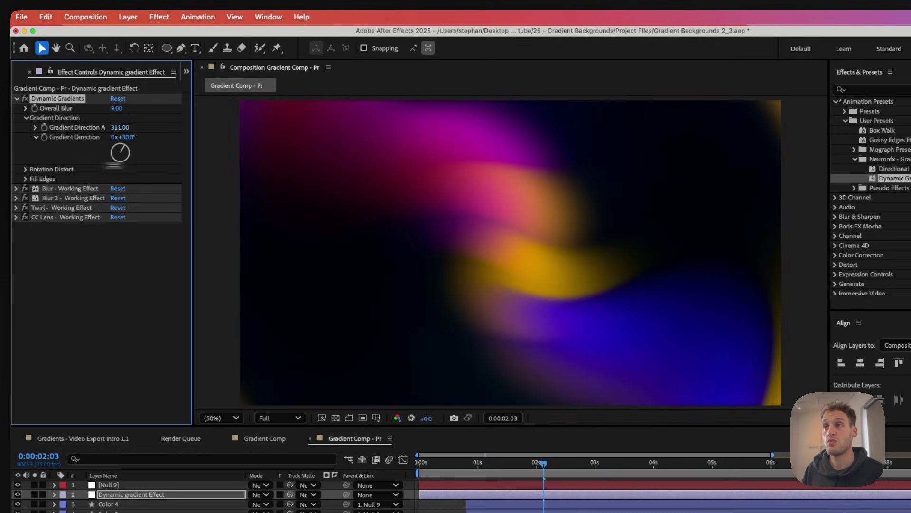
left_click_drag(113, 166, 128, 145)
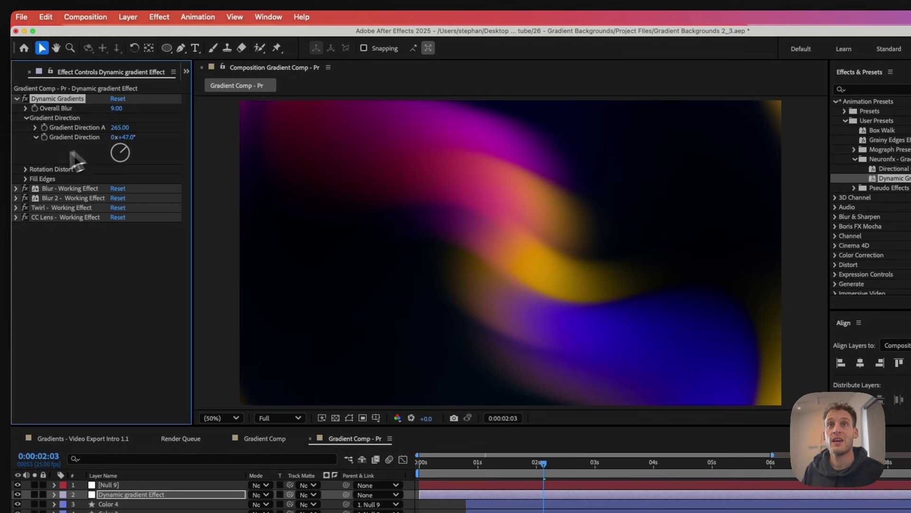
Set the Rotation Distort angle to 66° and its centre to 1097,540, try larger rotation sizes, and preview the animation
left_click(26, 170)
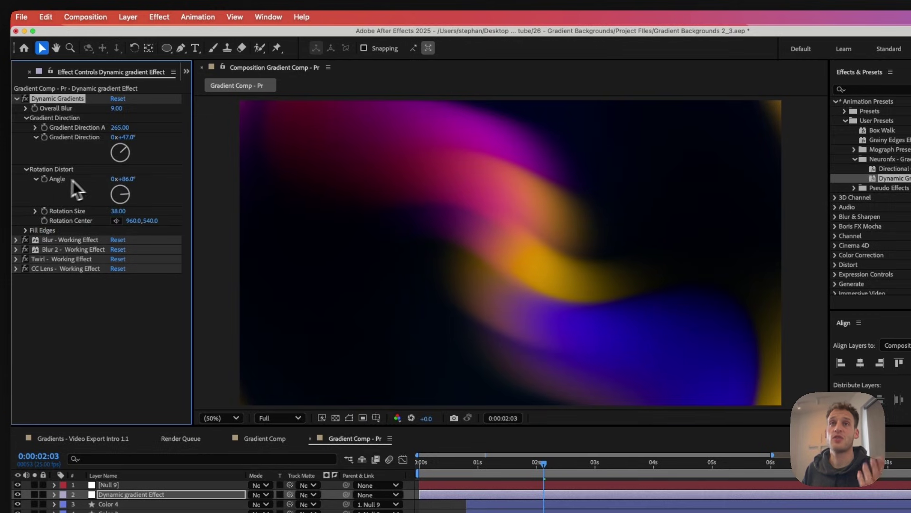
mouse_move(128, 181)
left_mouse_down()
mouse_move(248, 181)
mouse_move(145, 177)
left_mouse_up()
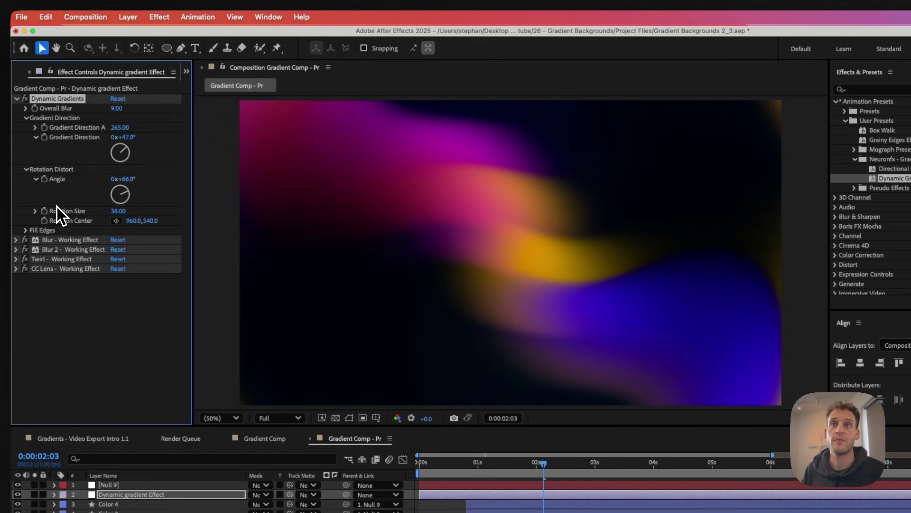
left_click_drag(120, 213, 239, 219)
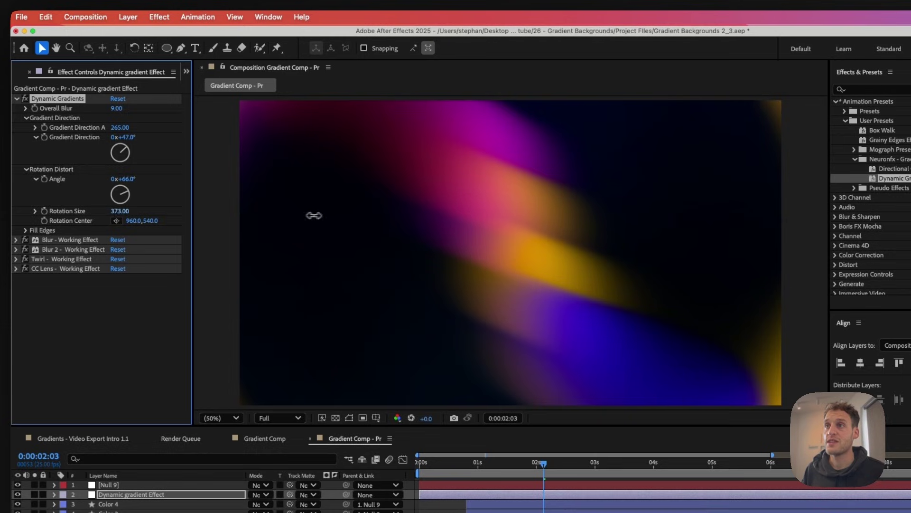
left_click_drag(170, 221, 228, 237)
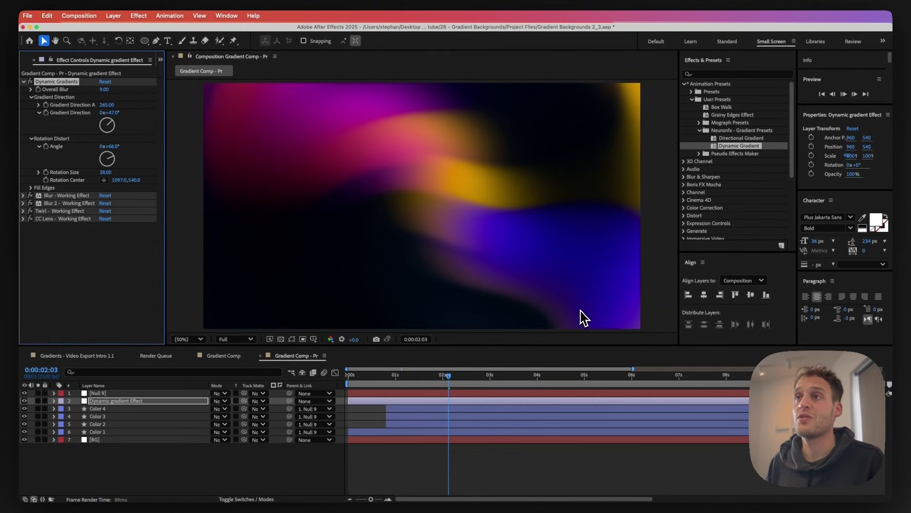
key("space")
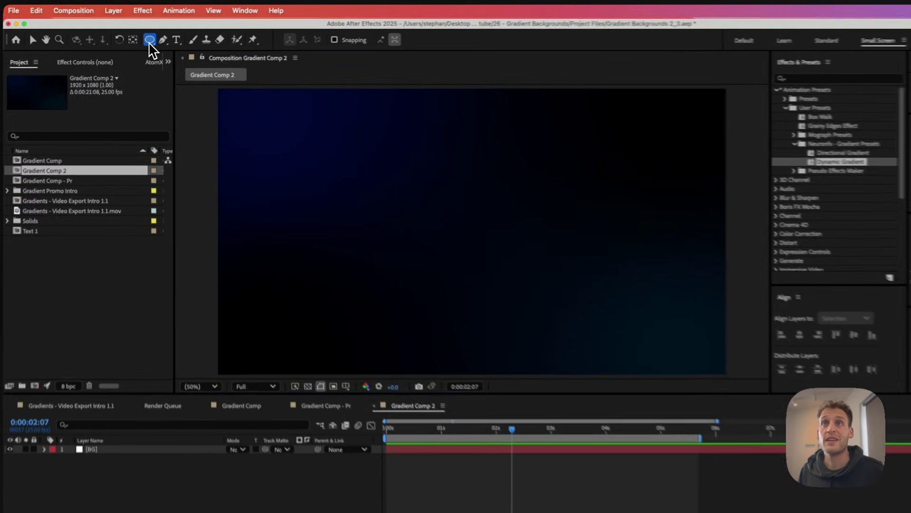
Draw a gradient-filled circle in Gradient Comp 2 and stretch its blue-to-orange fill across the circle's full width
left_click(144, 40)
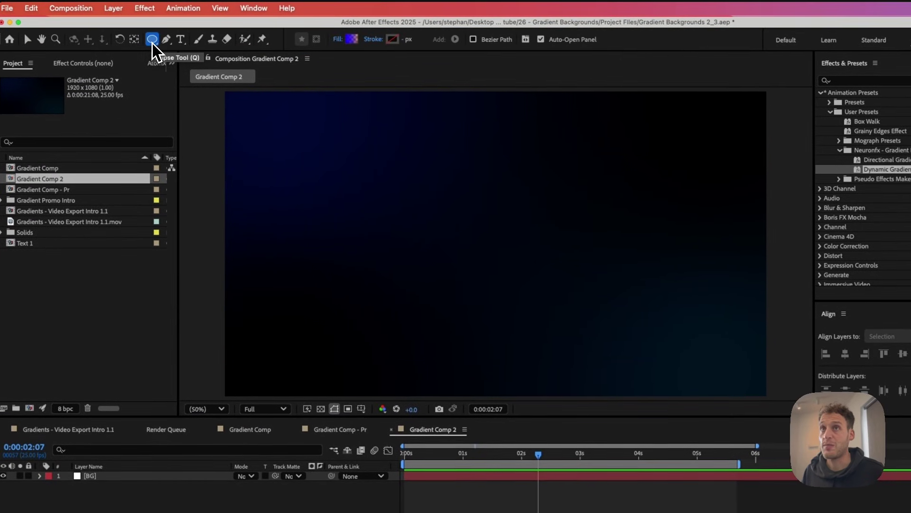
left_click_drag(343, 218, 464, 338)
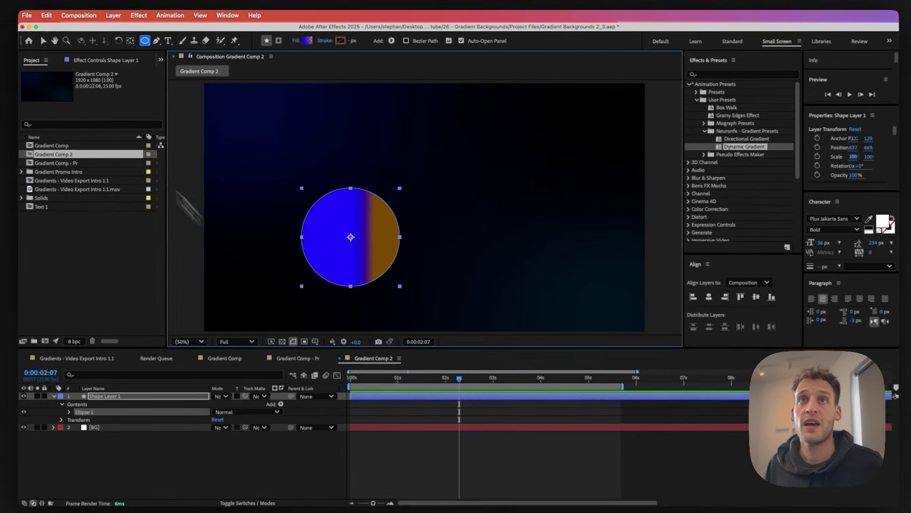
left_click(38, 40)
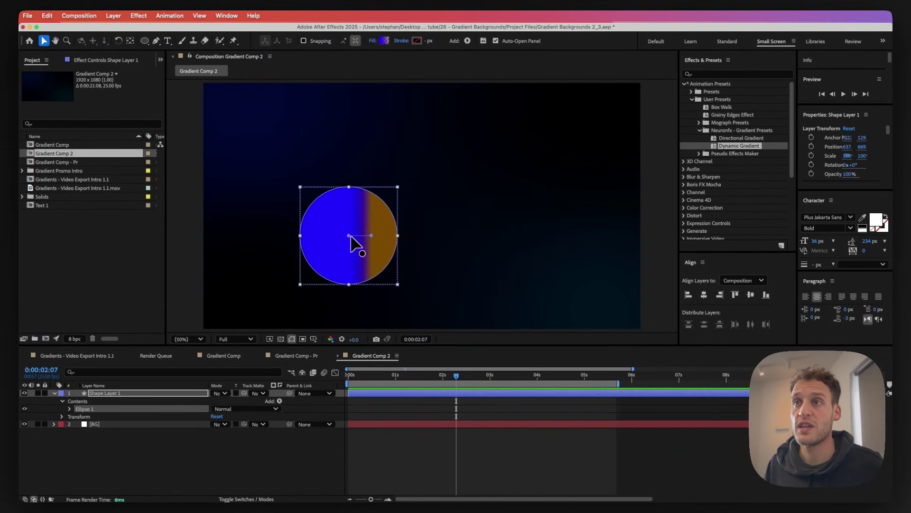
left_click_drag(351, 236, 307, 236)
left_click_drag(371, 235, 398, 236)
left_click(219, 475)
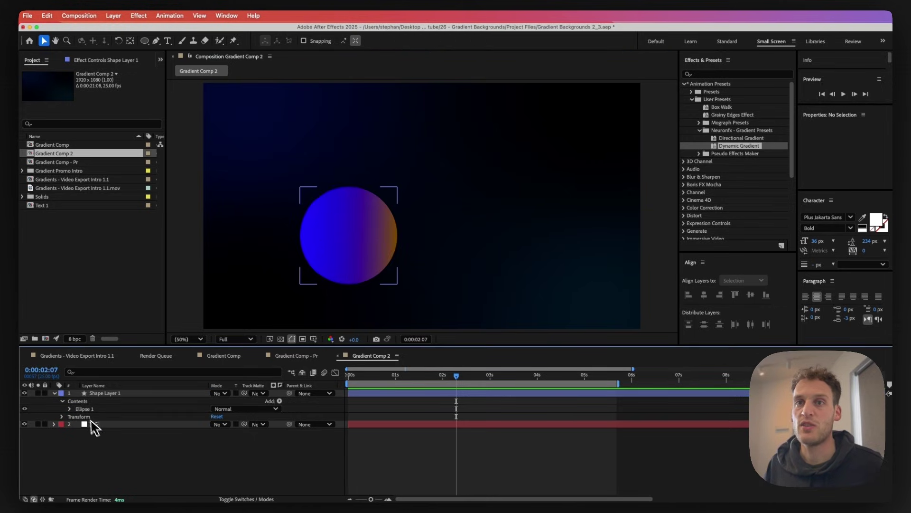
Rename the circle's shape layer as Color 1
left_click(101, 394)
key("Return")
type("Co")
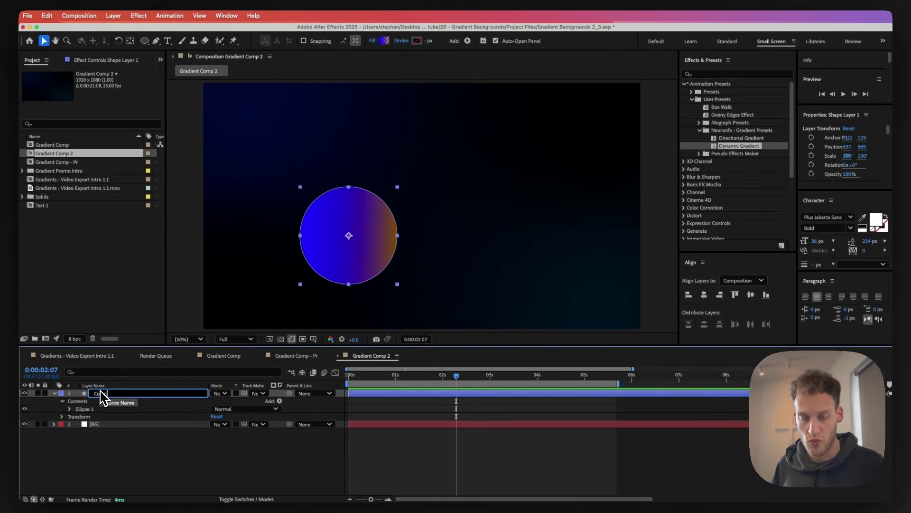
type("lor 1")
key("Return")
Duplicate the Color 1 circle, space the two circles apart, and set the copy's gradient start color to magenta EA00FF
key("cmd+d")
left_click_drag(342, 220, 513, 224)
left_click(362, 238)
left_click_drag(362, 237, 336, 237)
left_click(384, 41)
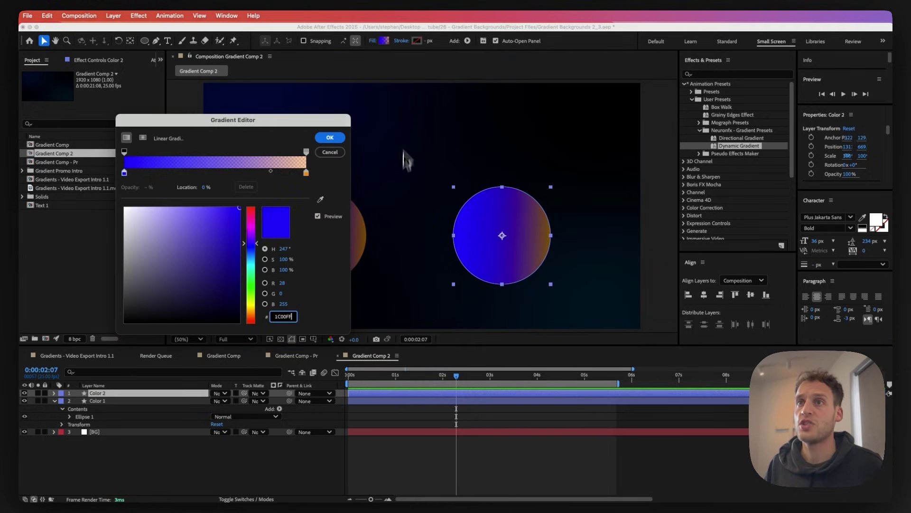
left_click(248, 228)
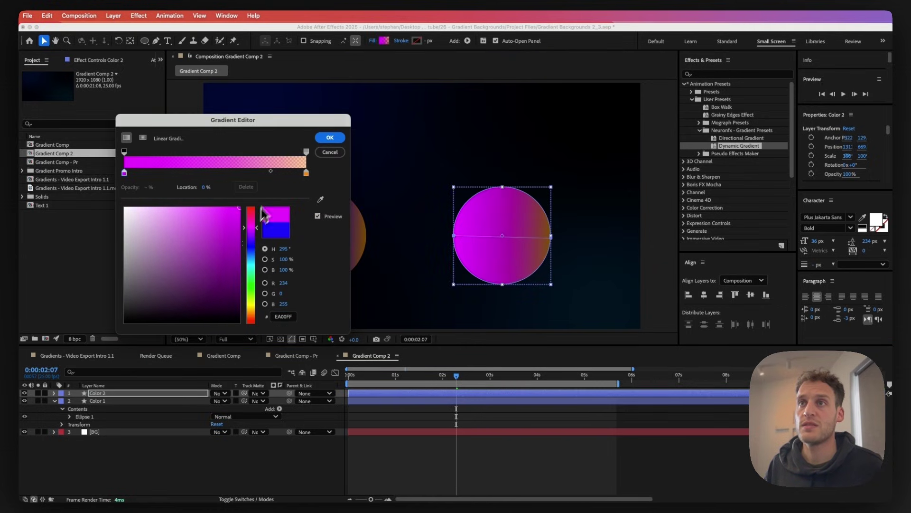
key("Return")
left_click_drag(510, 213, 450, 204)
Duplicate the magenta circle, place the copy to its right, and set its gradient start color to cyan 00E3FF
left_click(128, 394)
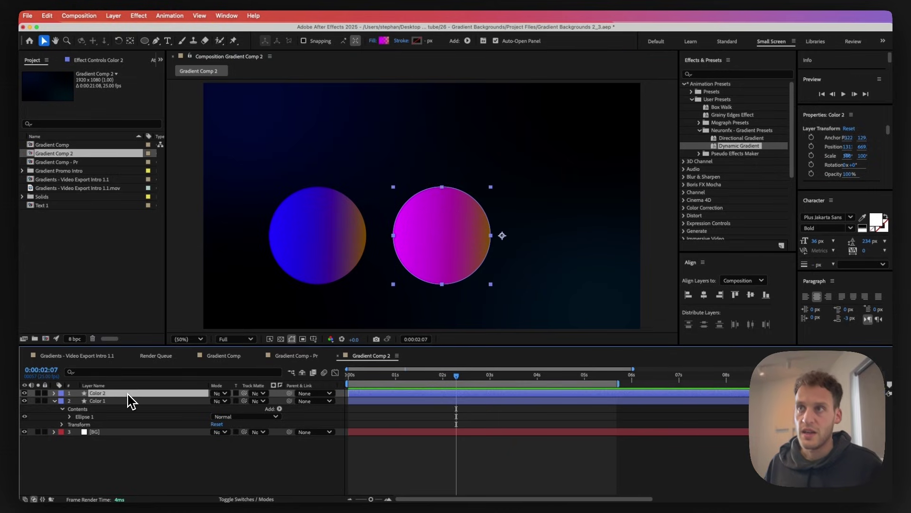
key("super+d")
left_click_drag(430, 246, 536, 242)
left_click(382, 41)
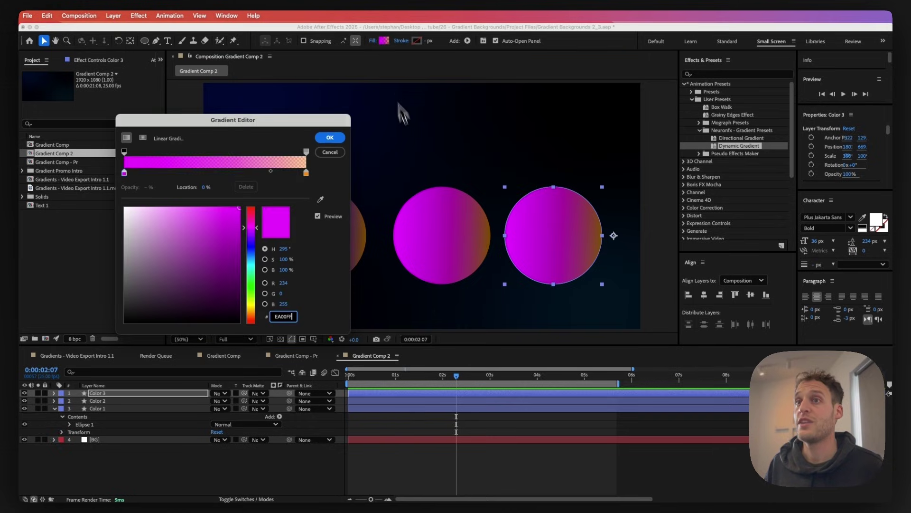
left_click_drag(250, 247, 254, 266)
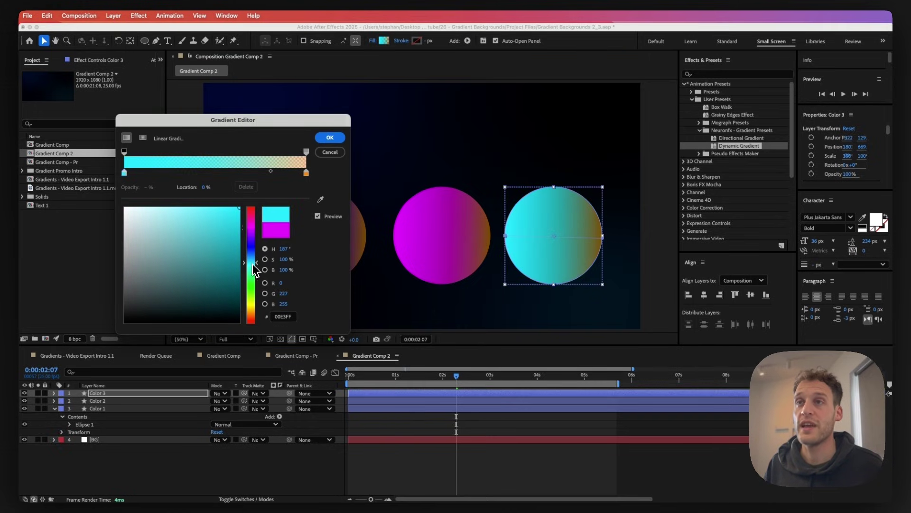
left_click(329, 137)
Arrange the circles in a loose triangle, with magenta raised in the middle and cyan and blue slightly lowered at the sides
left_click(97, 401)
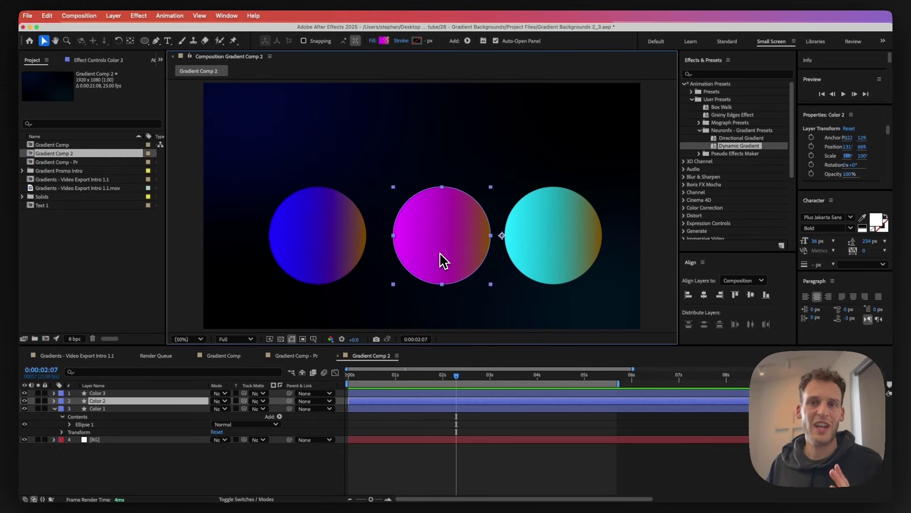
left_click_drag(441, 252, 432, 197)
left_click_drag(529, 241, 521, 265)
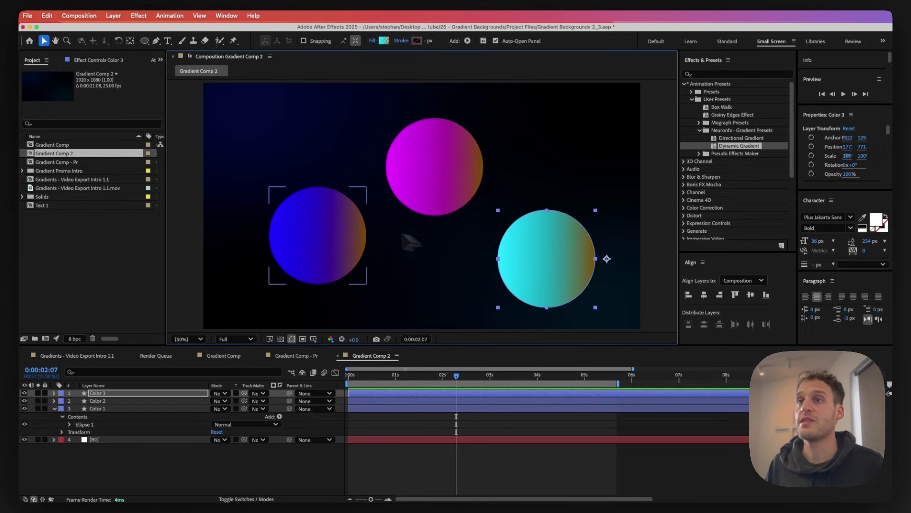
left_click_drag(341, 227, 336, 237)
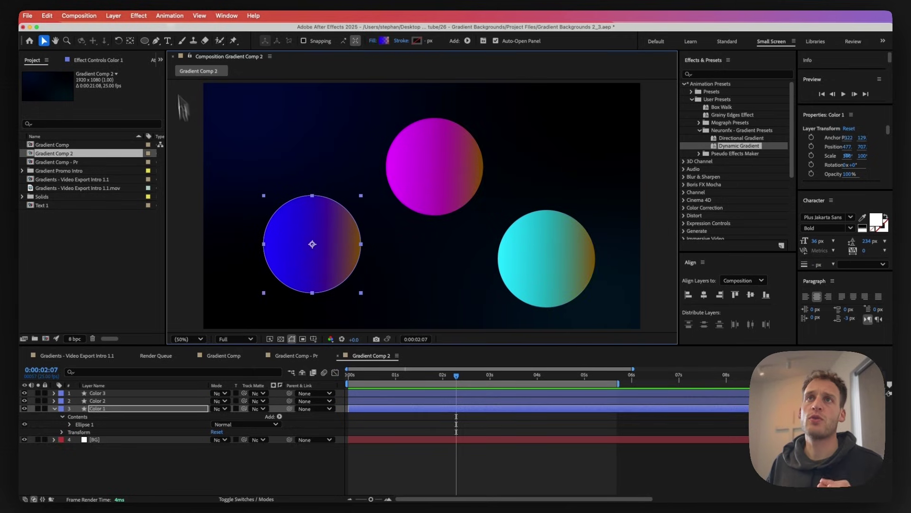
Add an adjustment layer above all the circle layers and rename it Linear Gradient
left_click(114, 16)
mouse_move(119, 26)
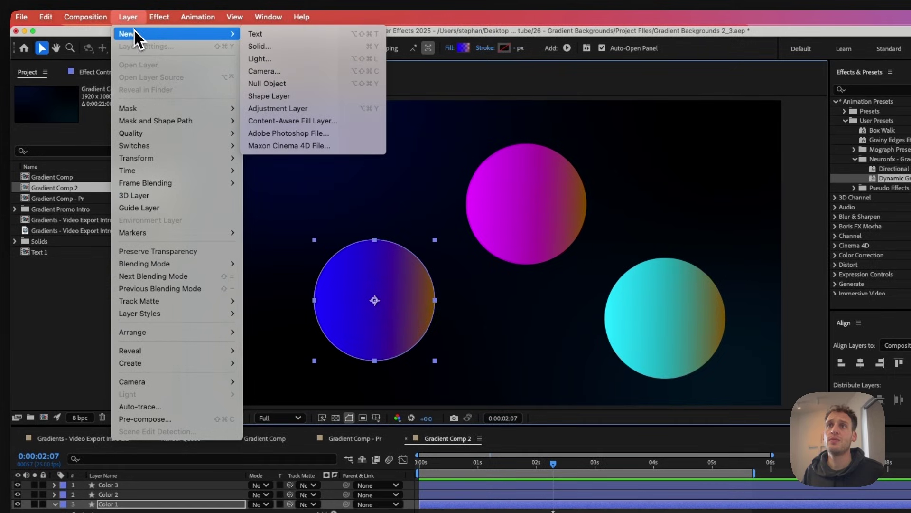
left_click(285, 109)
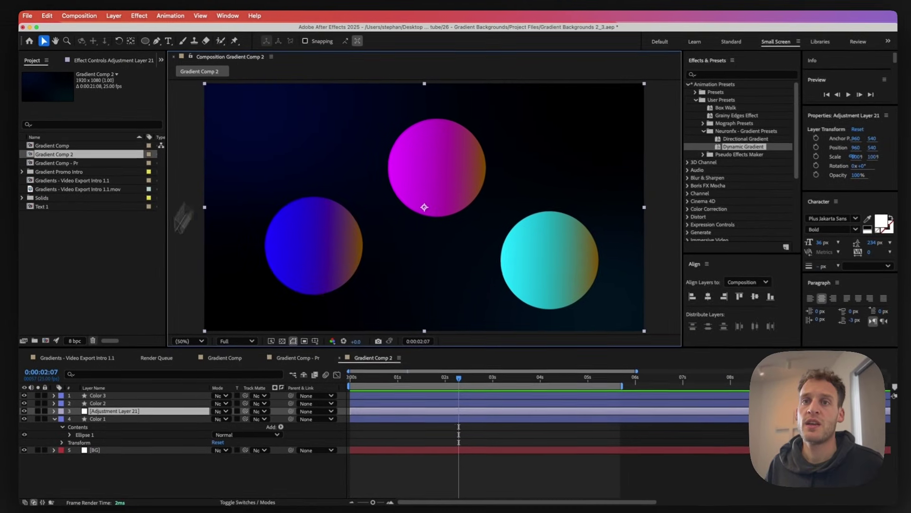
left_click_drag(95, 411, 95, 394)
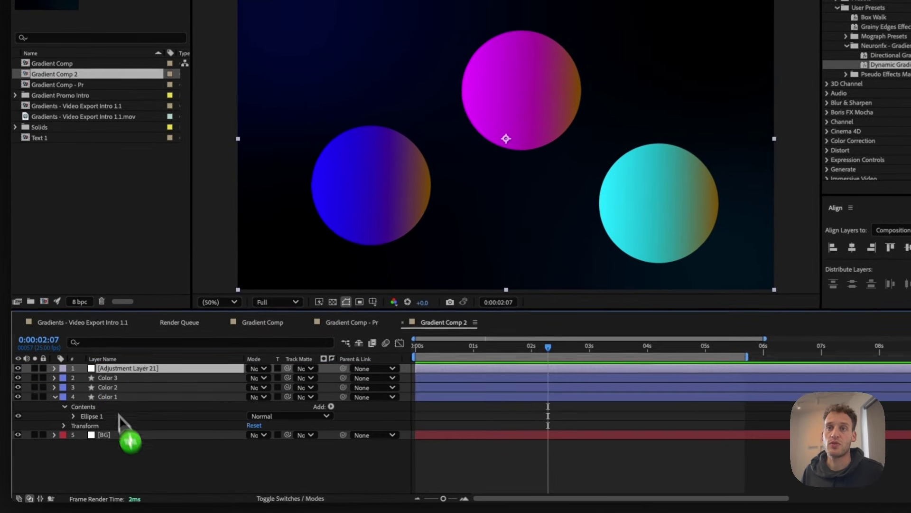
key("Return")
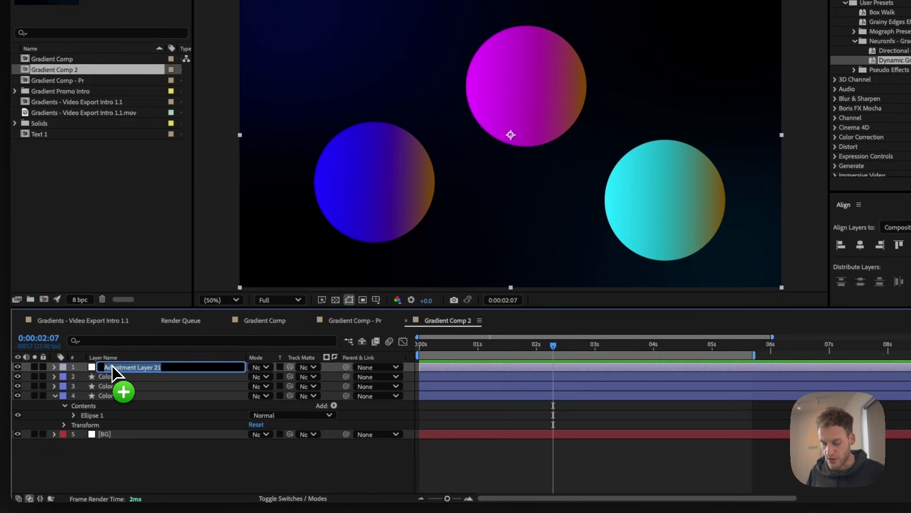
type("Linear Gradient")
key("Return")
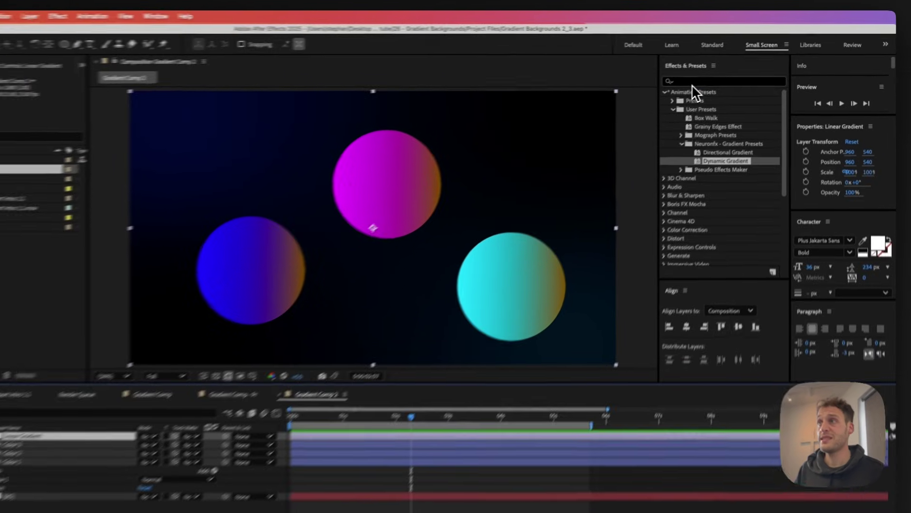
Apply the Turbulent Displace effect to the Linear Gradient layer and set its displacement type to Twist
left_click(707, 75)
type("tur")
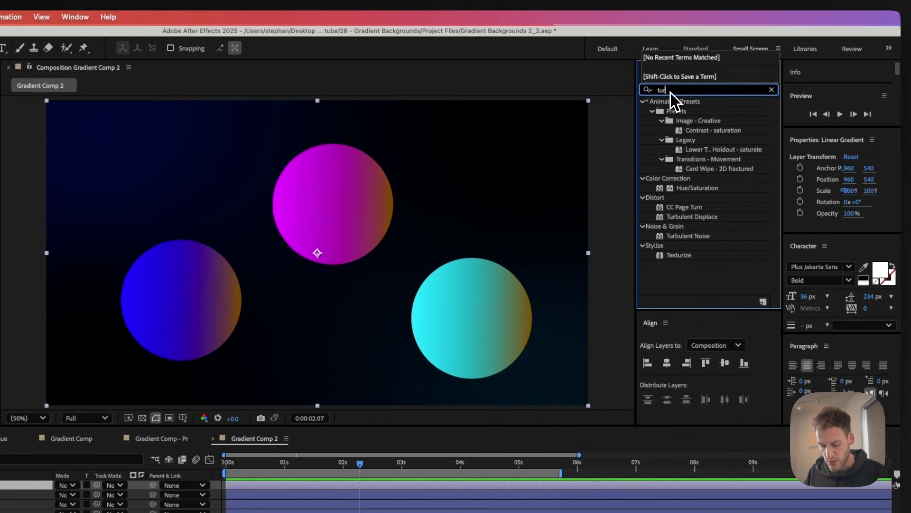
type("bule")
left_click_drag(690, 111, 0, 491)
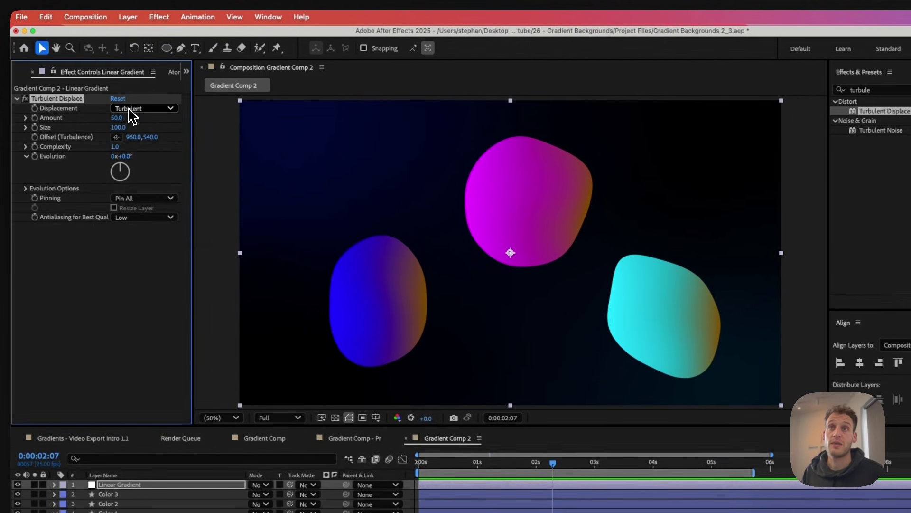
left_click(132, 112)
left_click(133, 145)
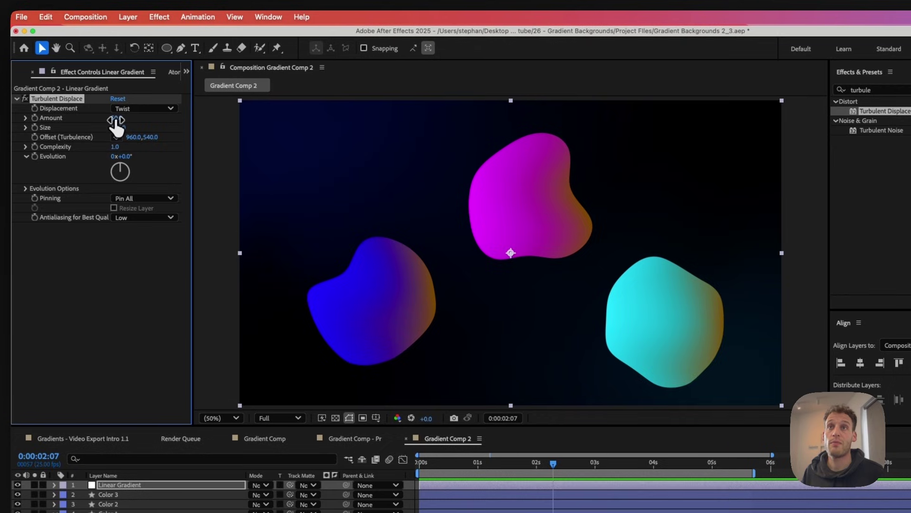
Set the Turbulent Displace amount to 600 and its size to 350 on the Linear Gradient layer
left_click_drag(116, 121, 116, 119)
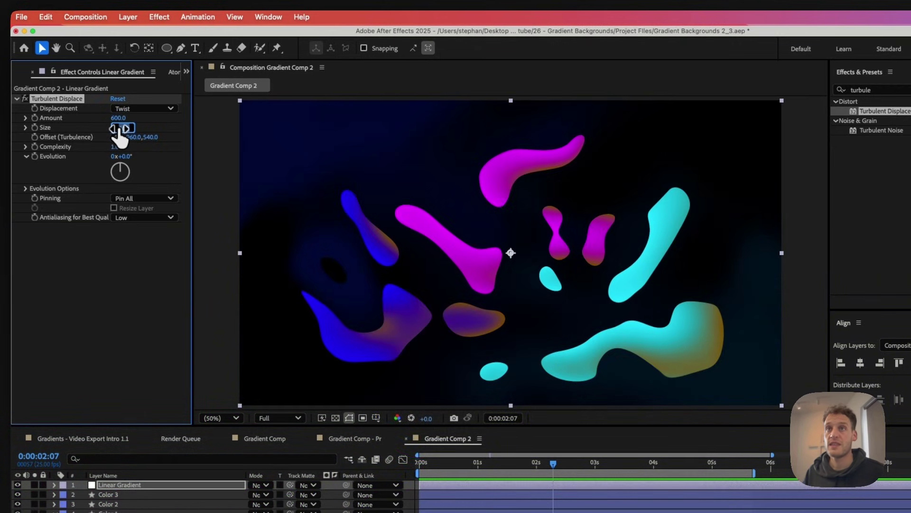
left_click(123, 128)
type("350")
key("Return")
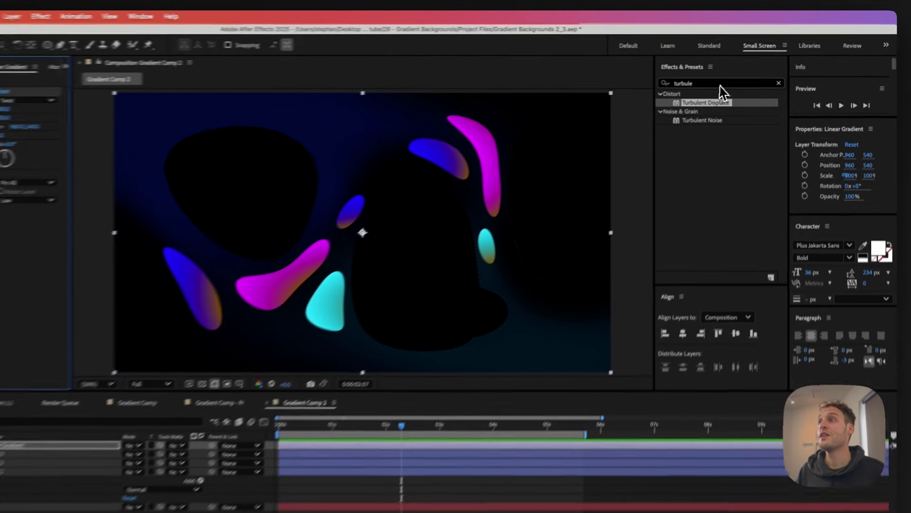
Apply Directional Blur to the Linear Gradient layer with blur length 600 and direction 40°, and preview the composition
left_click(732, 76)
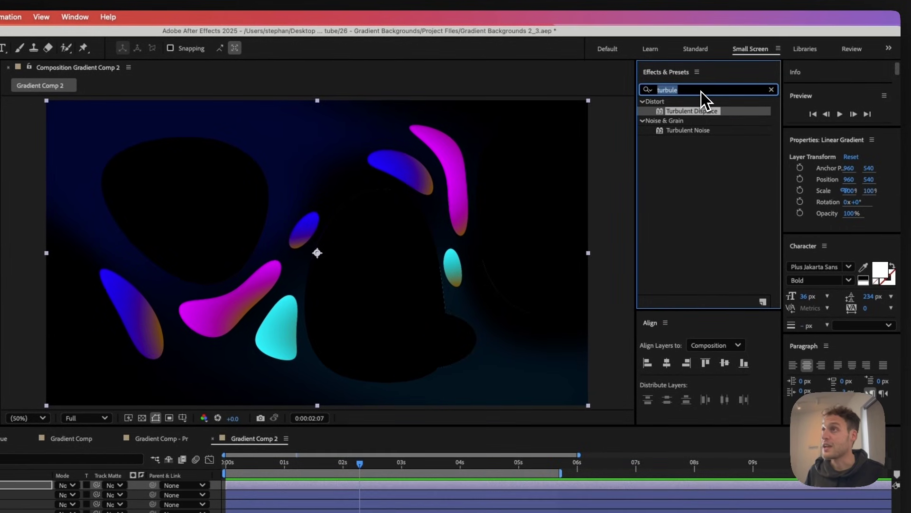
type("direc")
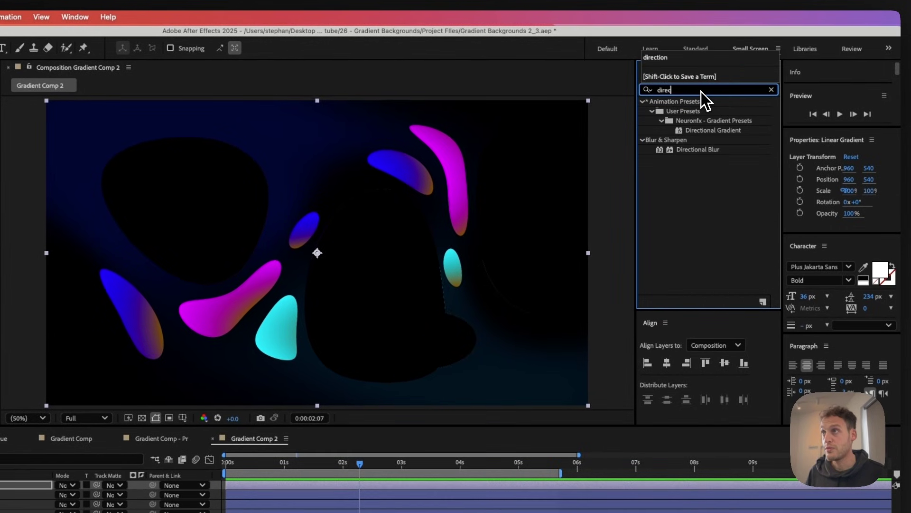
left_click_drag(698, 150, 108, 269)
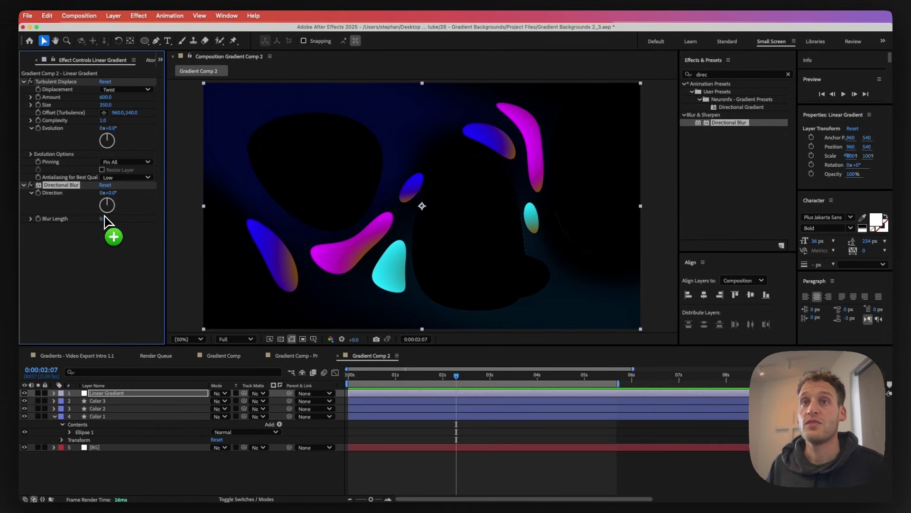
mouse_move(107, 218)
left_mouse_down()
mouse_move(151, 218)
mouse_move(105, 219)
left_mouse_up()
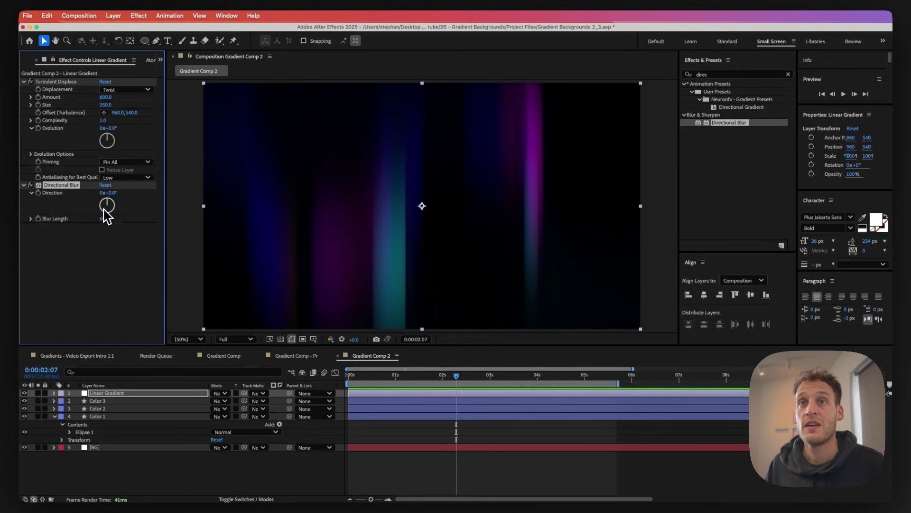
left_click_drag(106, 205, 114, 208)
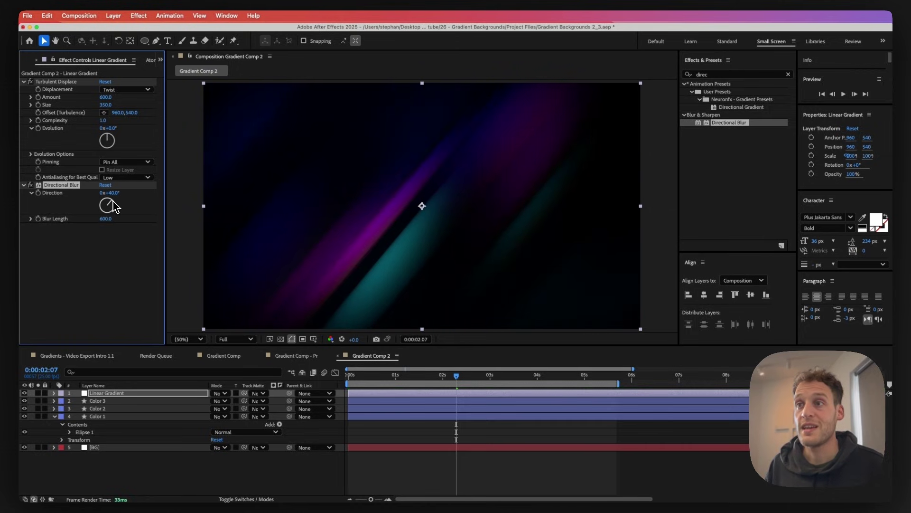
key("space")
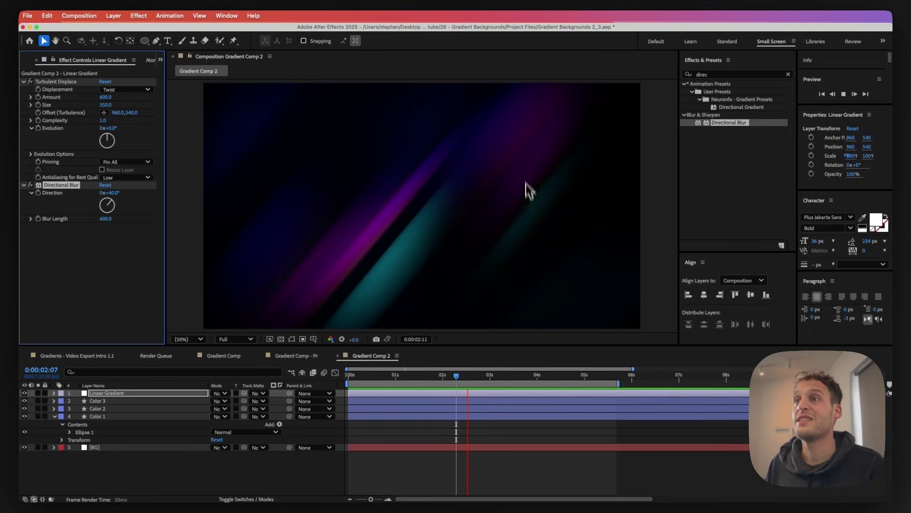
key("space")
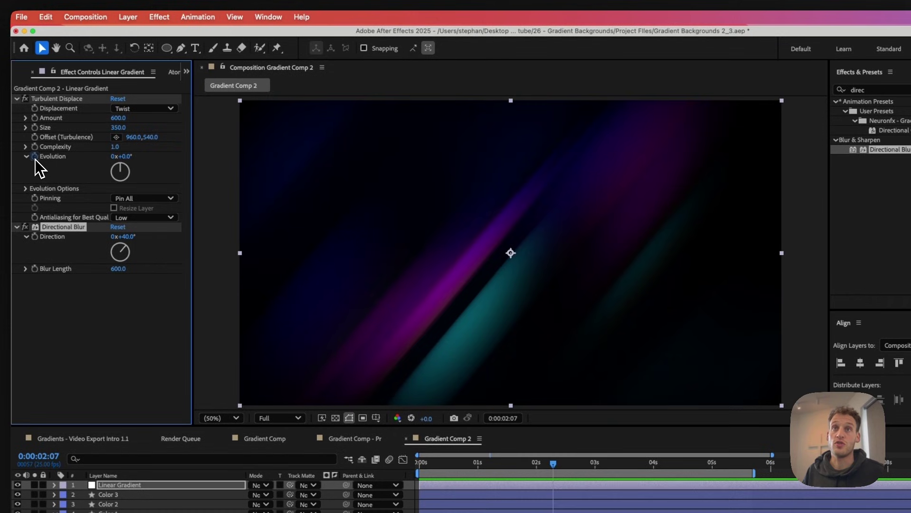
Animate the Turbulent Displace evolution with the expression time*50; and play back the motion
left_click(35, 156)
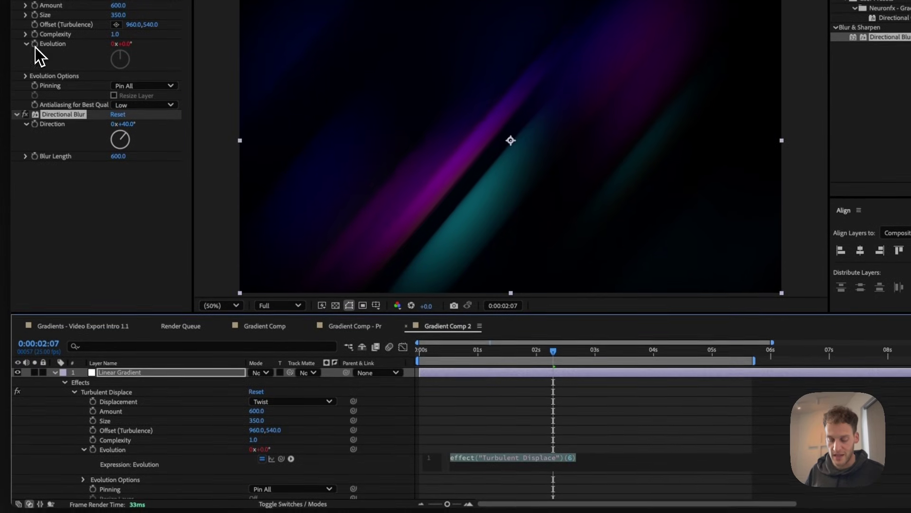
type("time*")
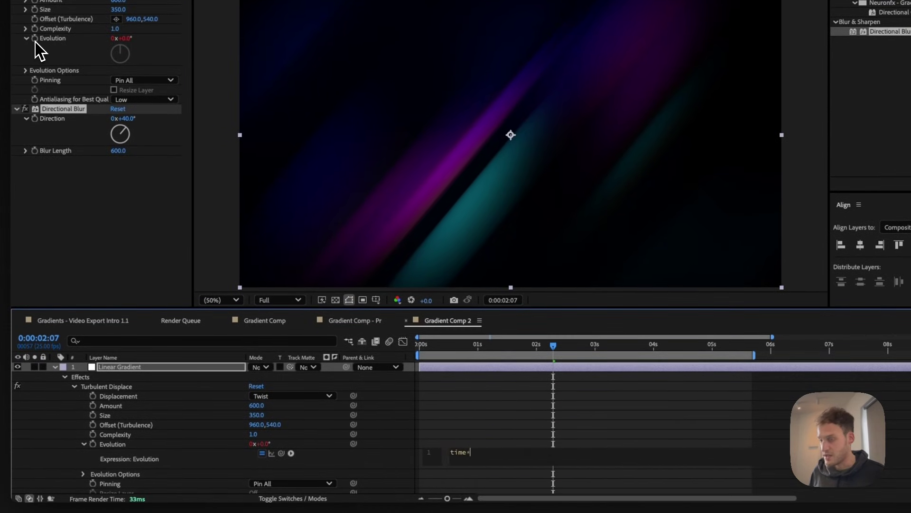
type("50;")
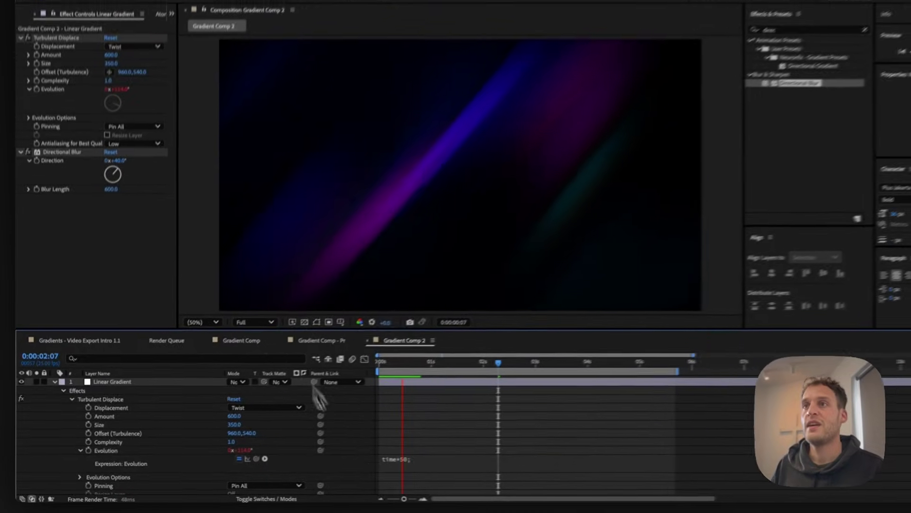
key("space")
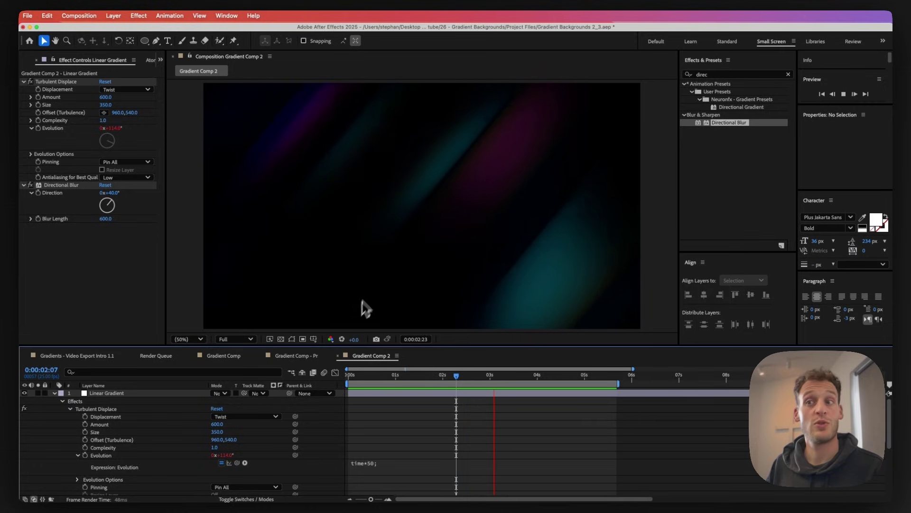
key("space")
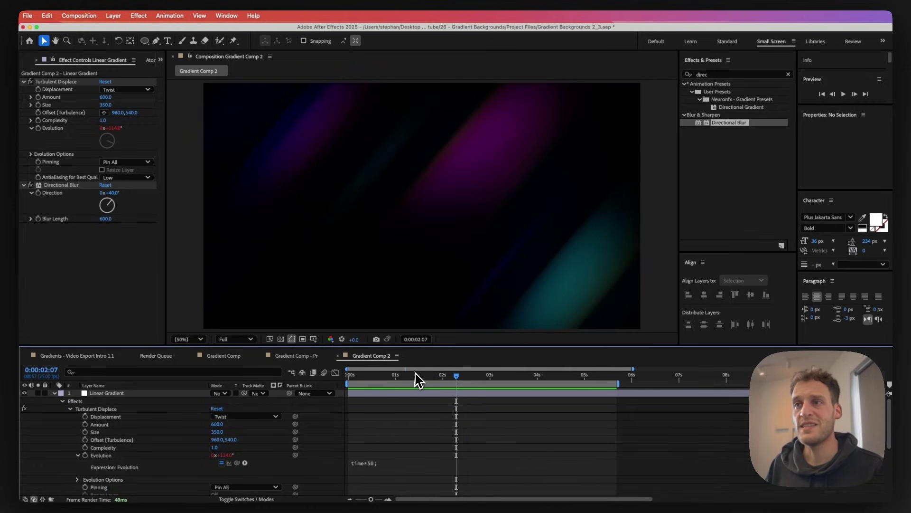
Try a higher Turbulent Displace complexity at 0:00:01:03, settle on 3, and play back the result
left_click_drag(416, 380, 403, 378)
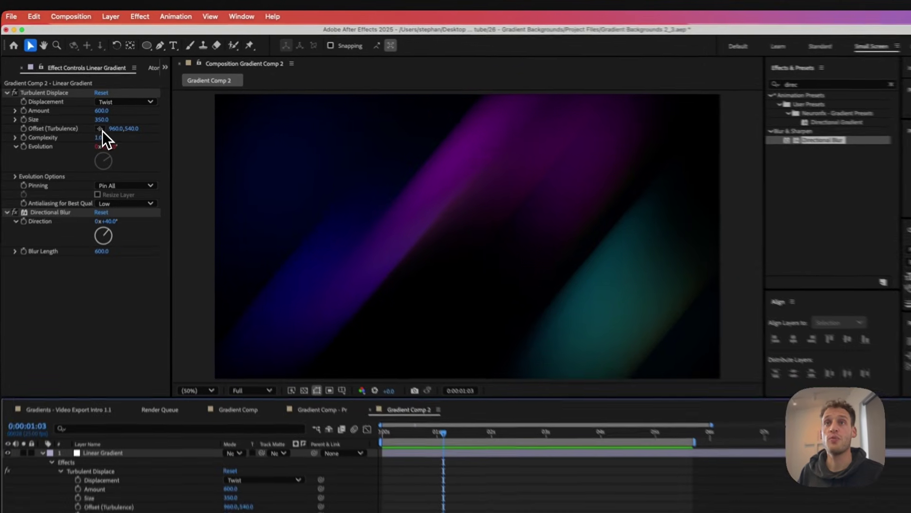
mouse_move(103, 120)
left_mouse_down()
mouse_move(566, 100)
mouse_move(599, 190)
mouse_move(540, 254)
left_mouse_up()
left_click_drag(467, 228, 478, 155)
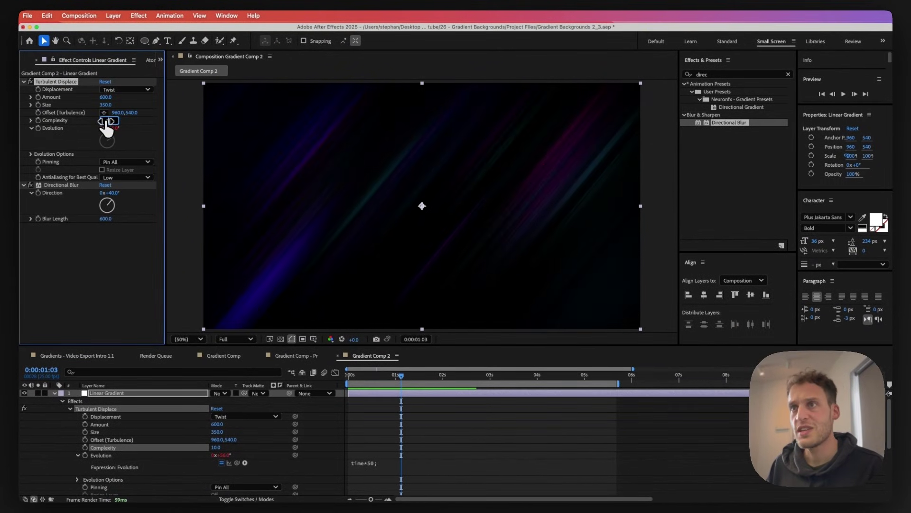
mouse_move(107, 127)
left_mouse_down()
mouse_move(325, 224)
mouse_move(378, 227)
left_mouse_up()
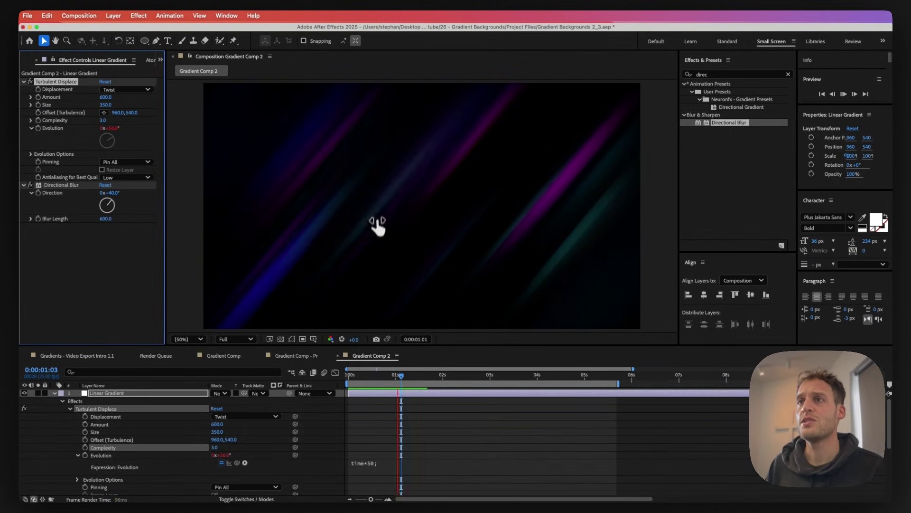
key("space")
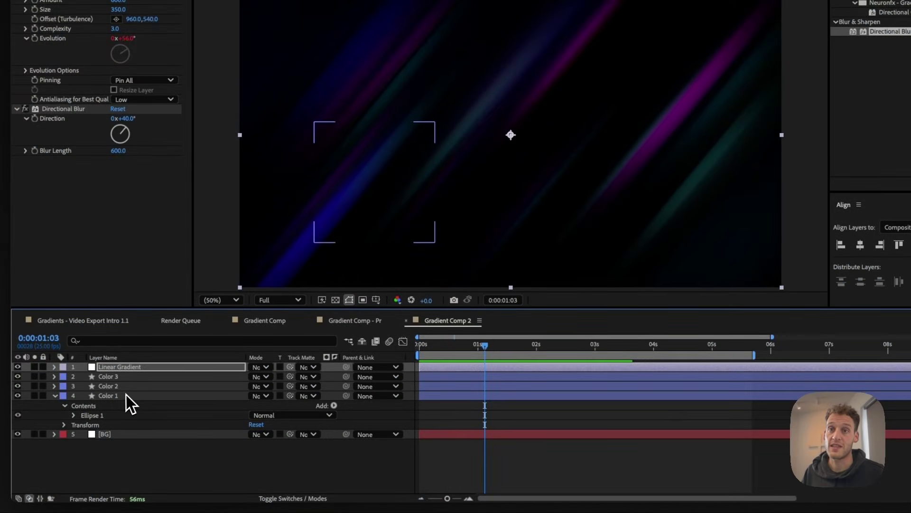
Keyframe the positions of Color 1, Color 2 and Color 3 at 0:00:01:03, and shift all three off-canvas to the right at 0:00:00:00
left_click(118, 395)
left_click(110, 377, "shift")
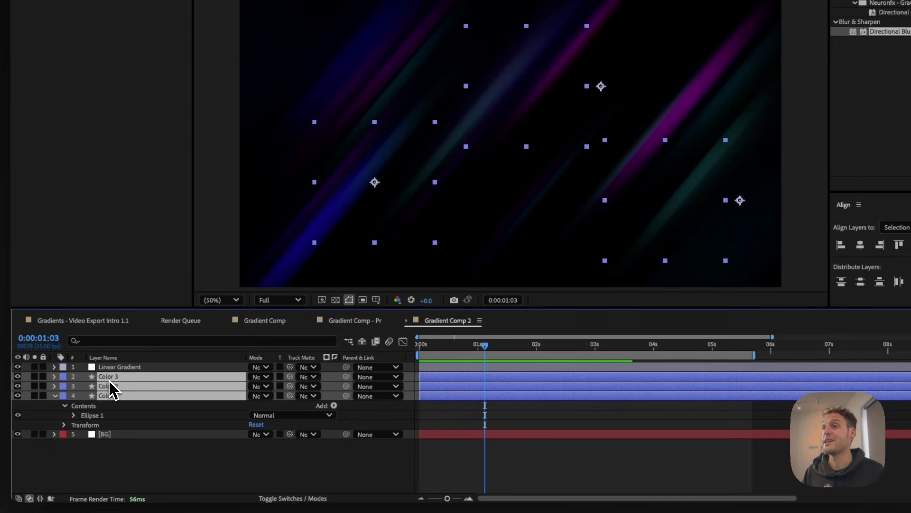
key("p")
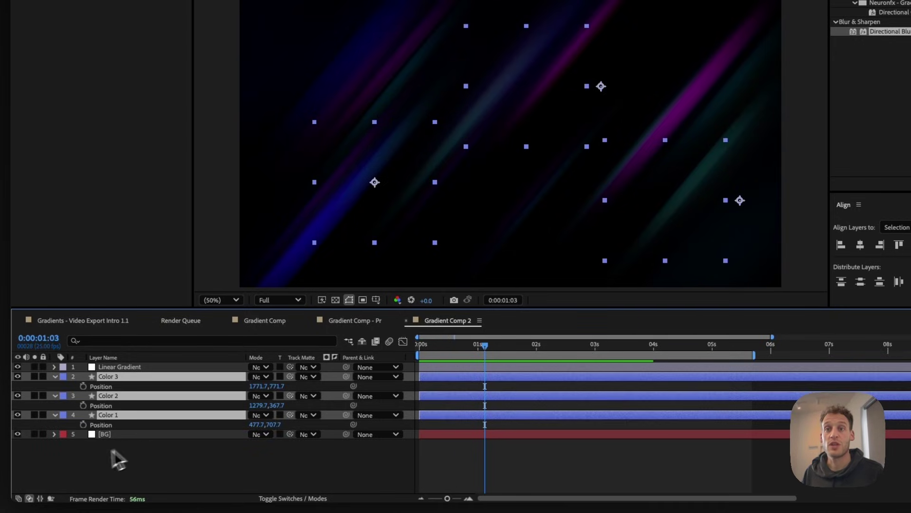
left_click(84, 404)
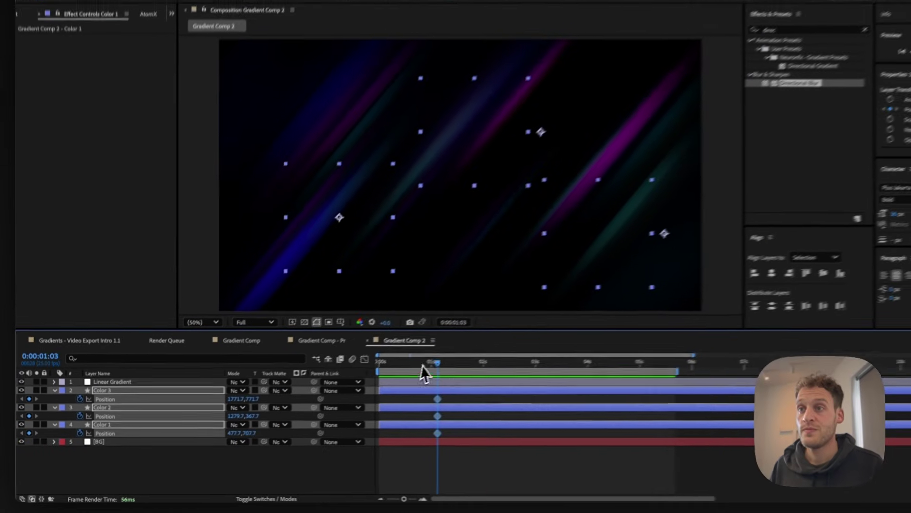
left_click_drag(485, 346, 418, 344)
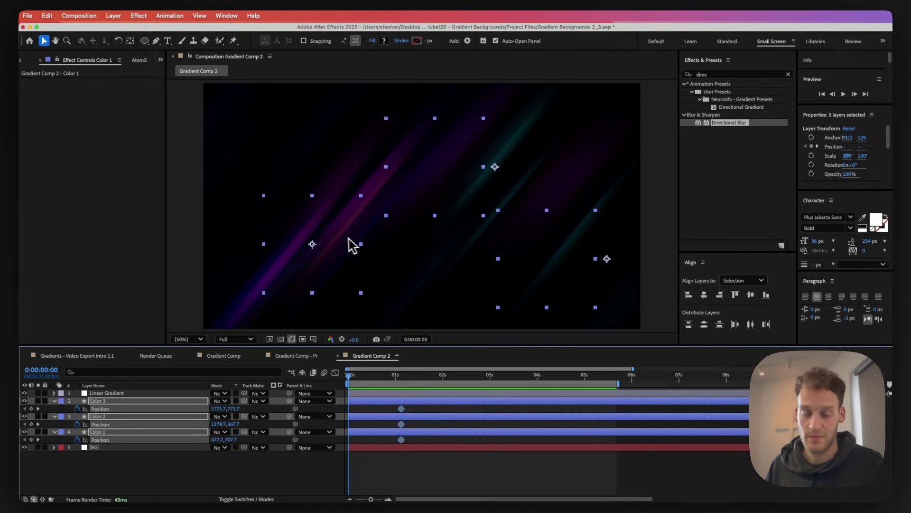
left_click_drag(338, 246, 678, 245)
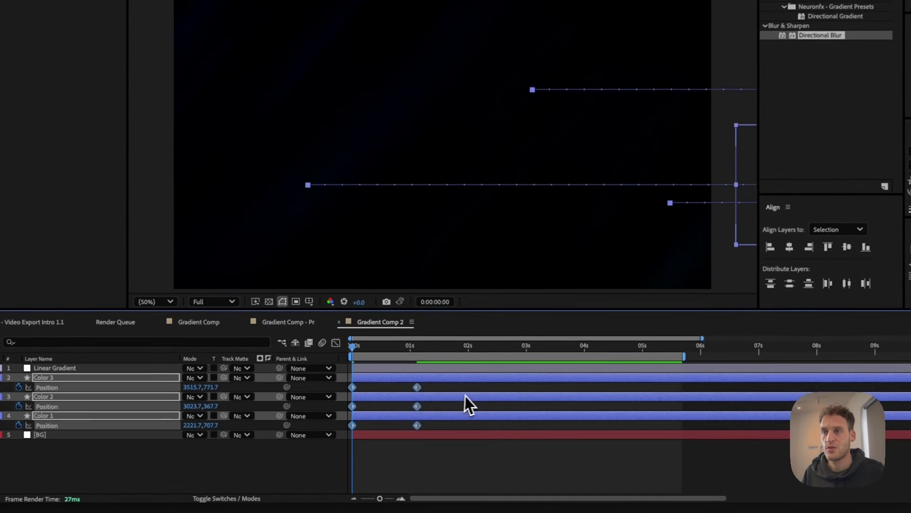
Apply Easy Ease to the position keyframes of all three color layers and preview the entrance
key("F9")
key("space")
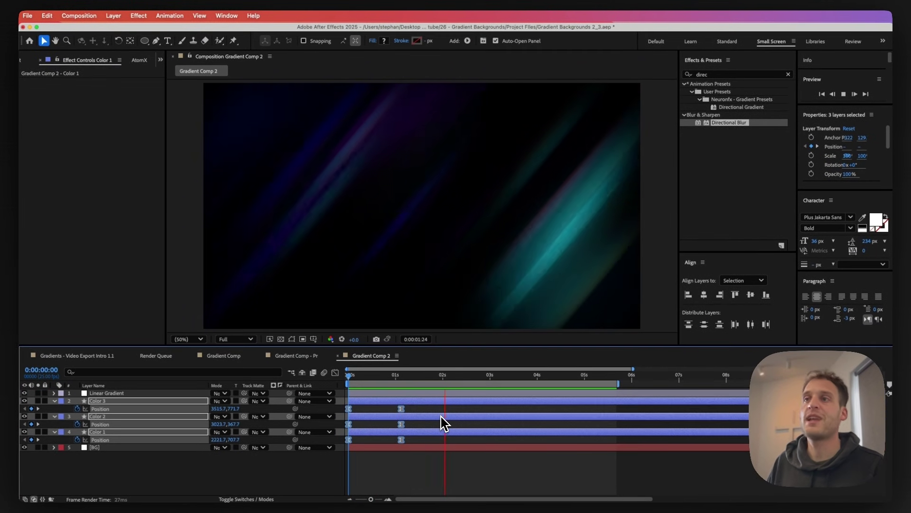
key("space")
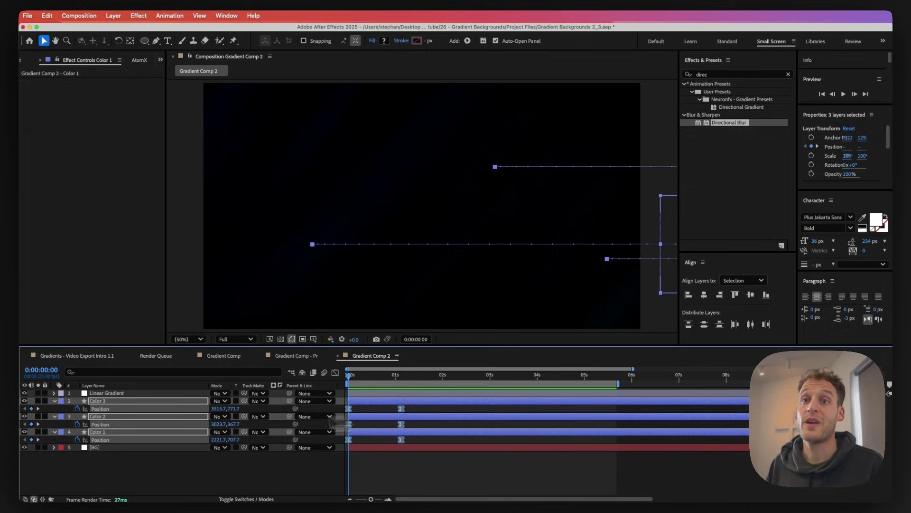
Delete the Turbulent Displace and Directional Blur effects from the Linear Gradient layer, with the playhead at 0:00:02:07
left_click(102, 393)
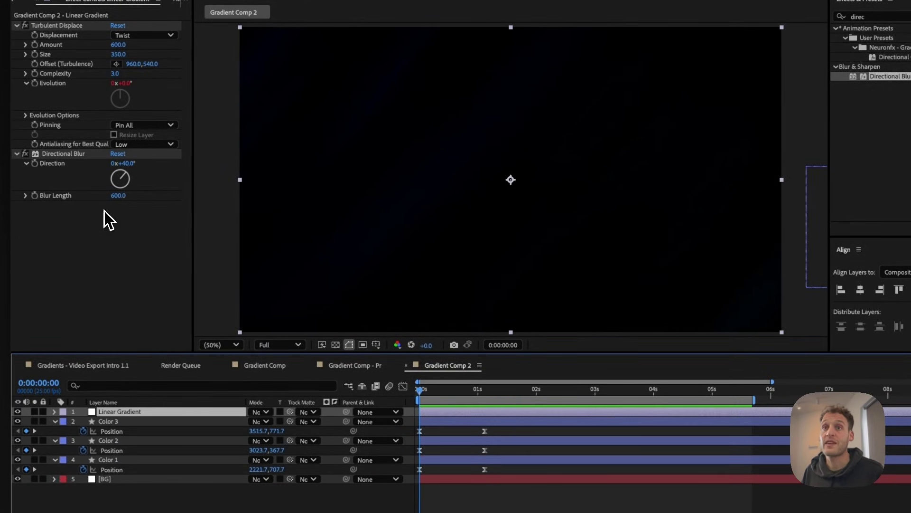
left_click_drag(449, 389, 554, 393)
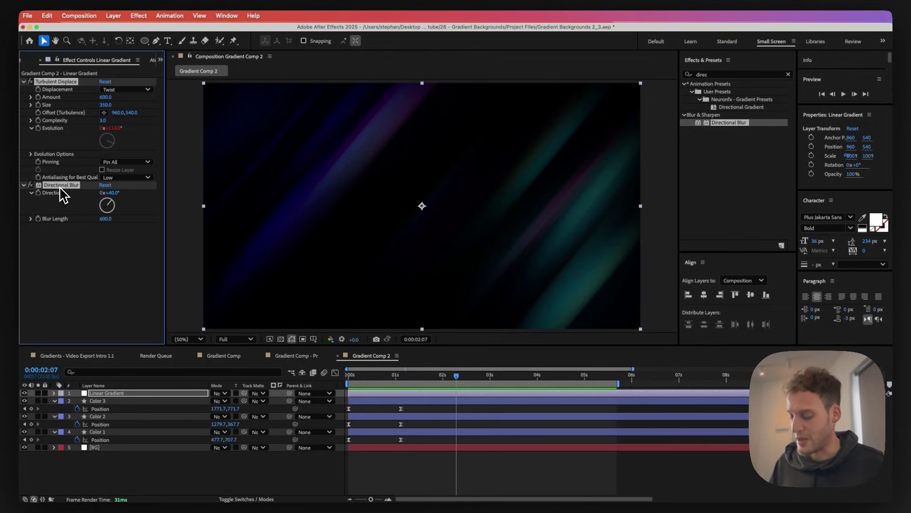
key("BackSpace")
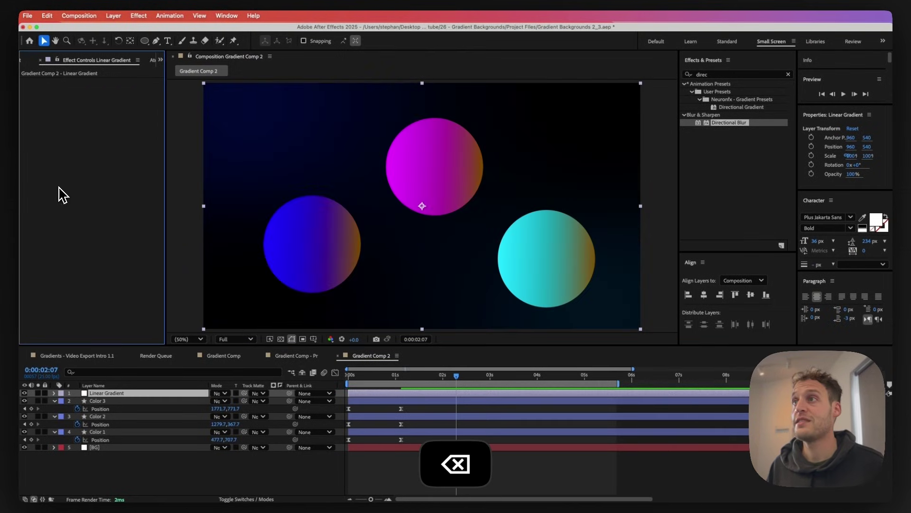
Apply the Directional Gradient user preset to the Linear Gradient layer with animation speed 50, and preview it
left_click(789, 75)
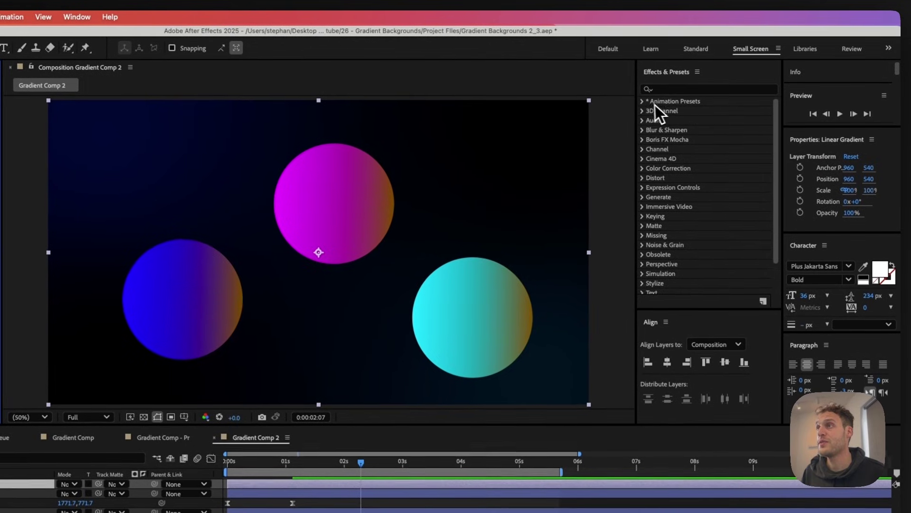
left_click(650, 120)
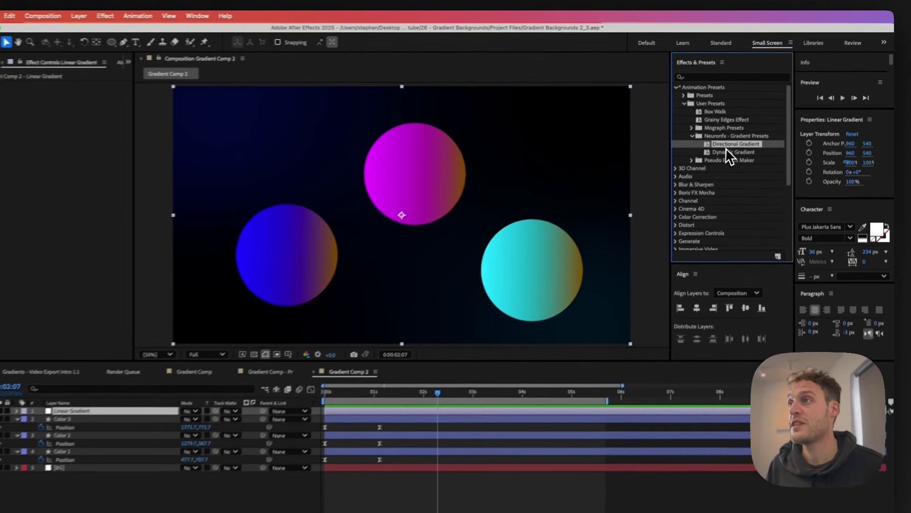
left_click_drag(712, 169, 0, 193)
left_click_drag(122, 161, 122, 163)
key("space")
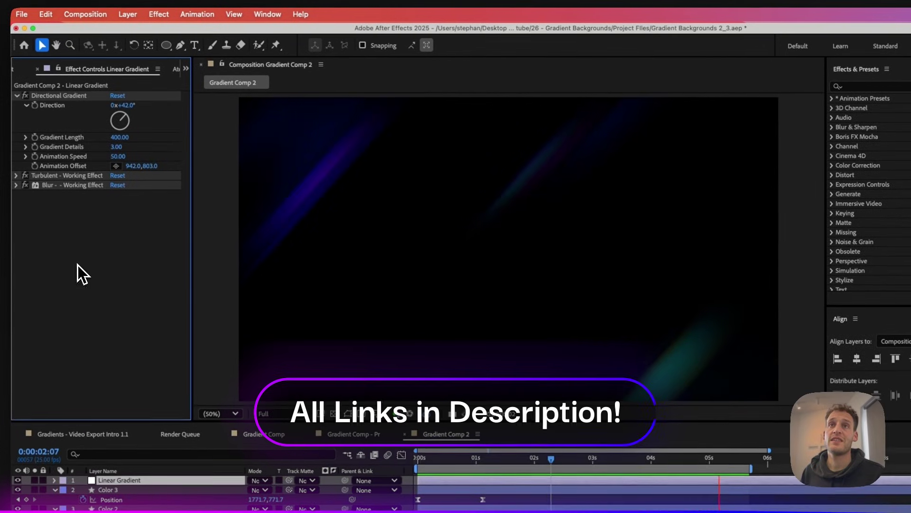
key("space")
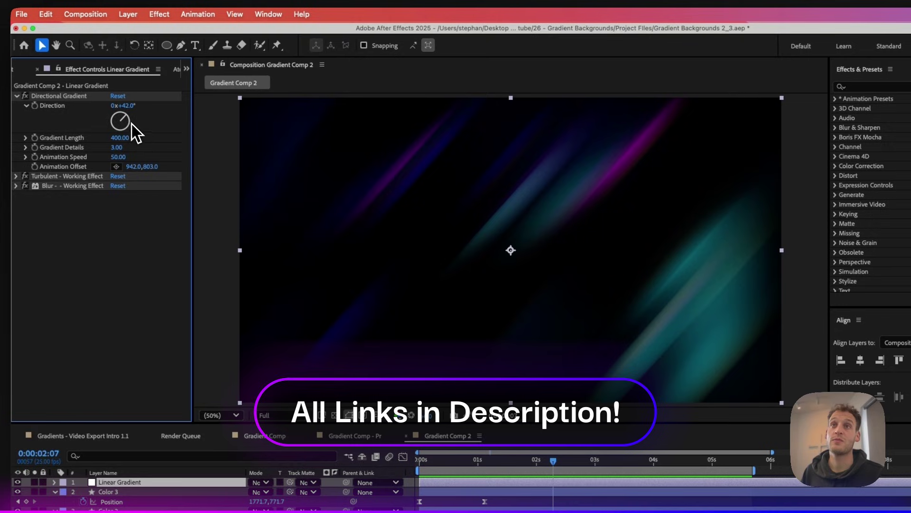
Set the Directional Gradient direction to 40°, gradient length to 468, details to 3.5 and animation speed to 0, previewing the motion
left_click_drag(132, 124, 166, 153)
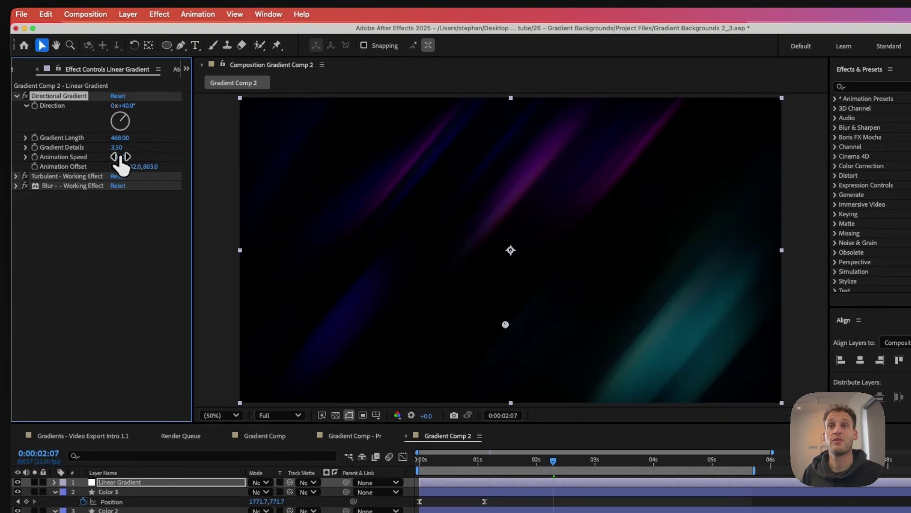
key("Return")
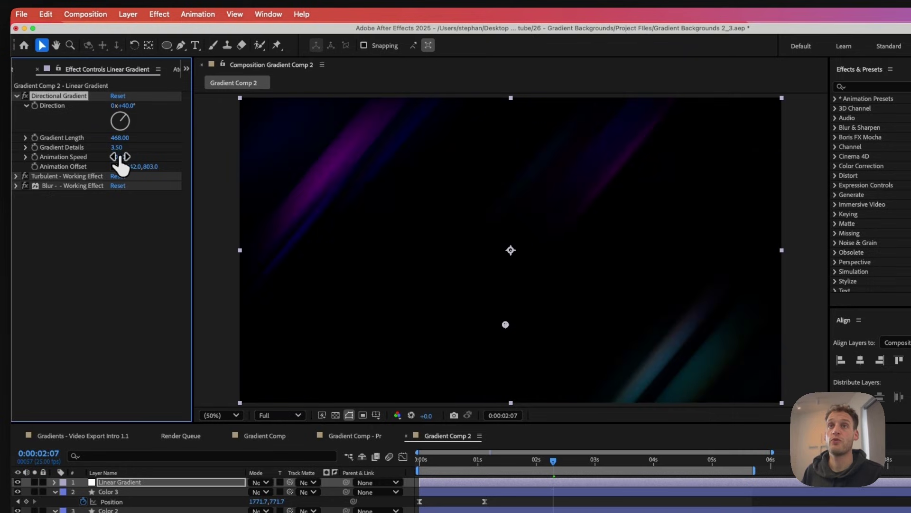
key("space")
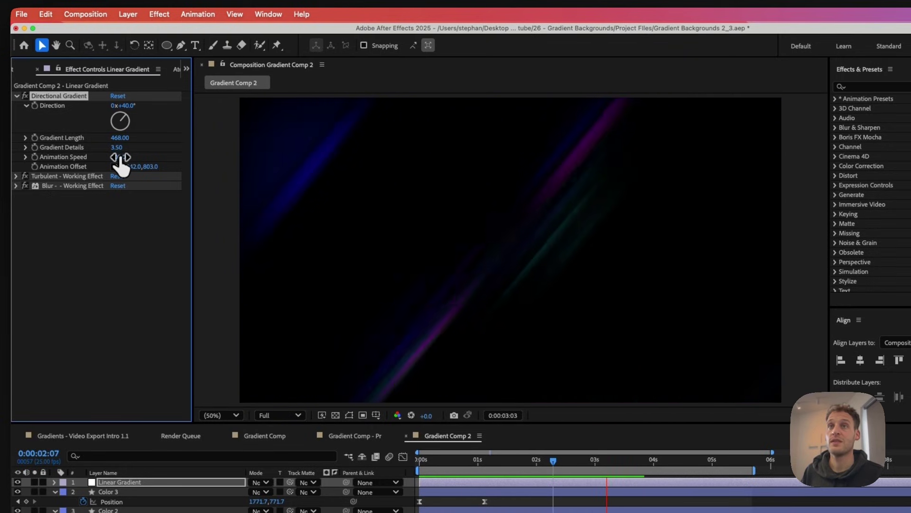
key("space")
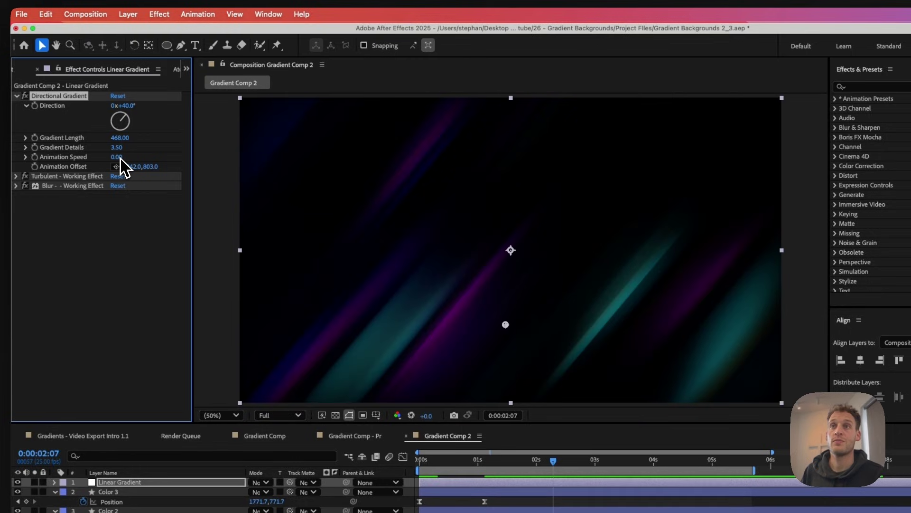
key("space")
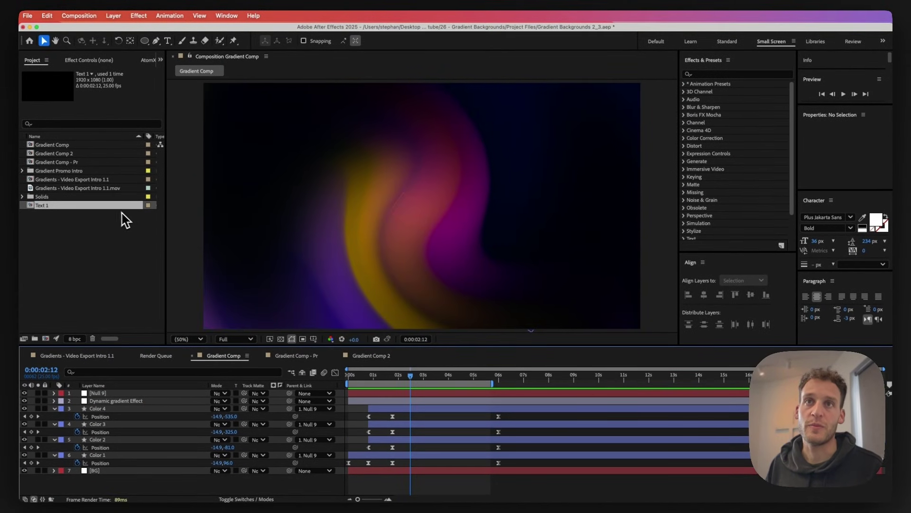
Place the Text 1 composition above all layers in Gradient Comp, extend its duration, and preview the text over the gradient
left_click_drag(69, 209, 184, 405)
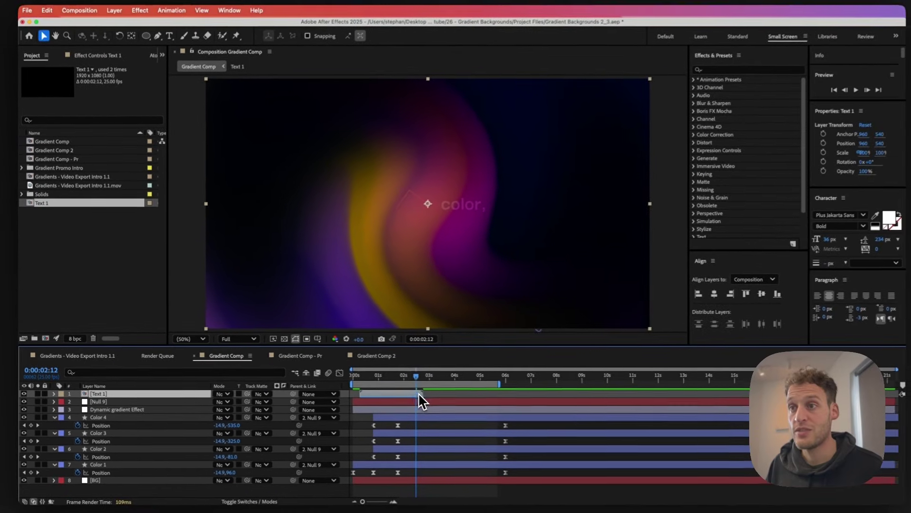
left_click_drag(504, 402, 520, 403)
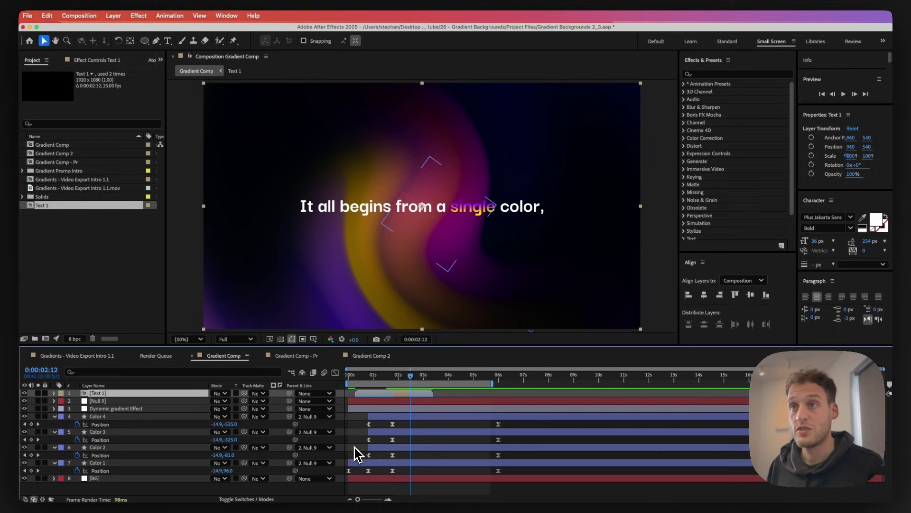
key("space")
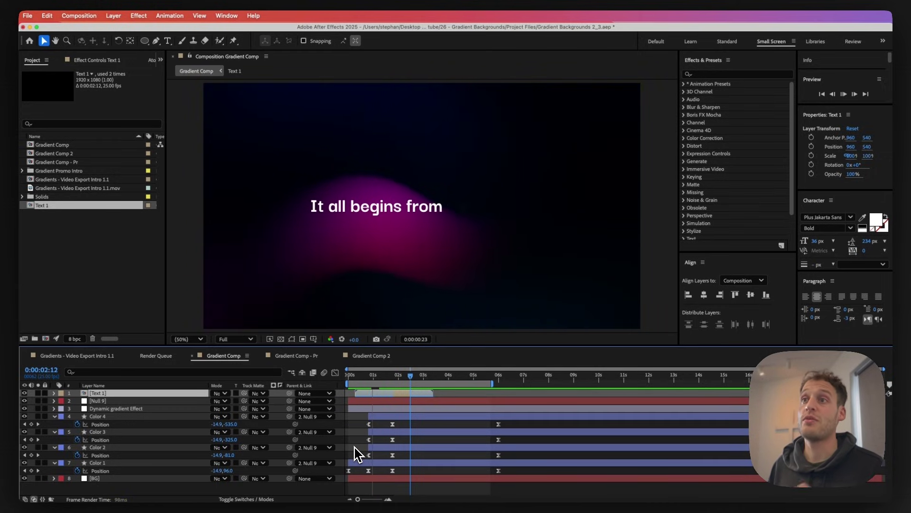